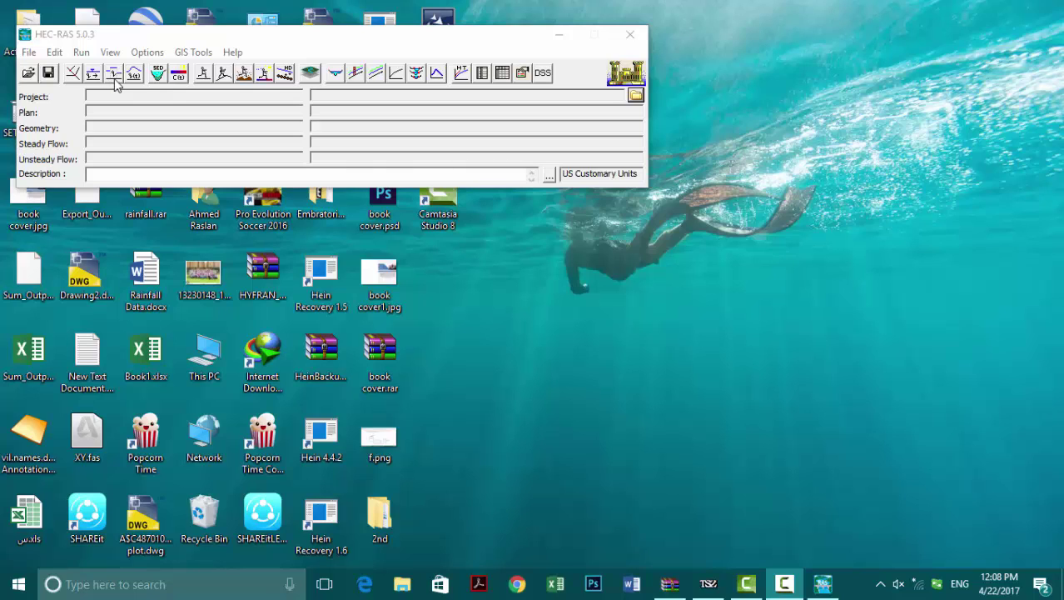
# Set the unit system to System International (Metric System) and make it the default for new projects.
pyautogui.click(195, 40)
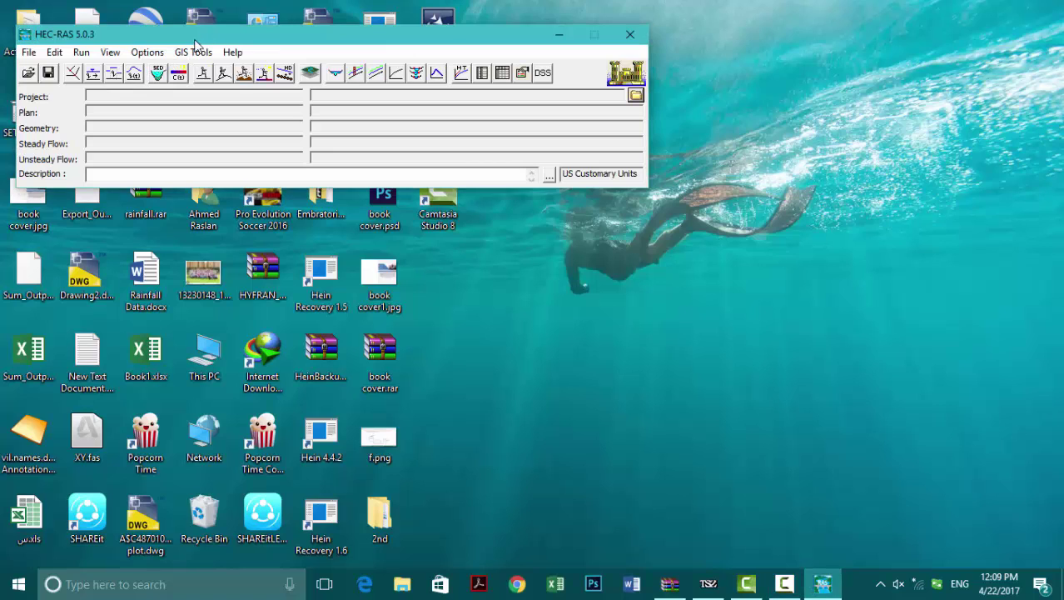
pyautogui.click(161, 53)
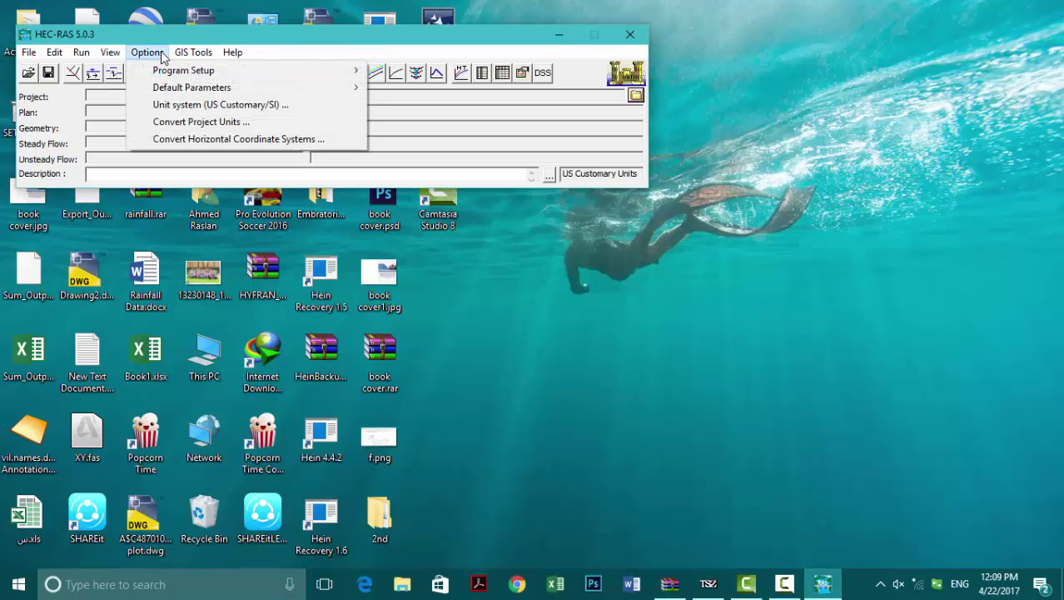
pyautogui.click(196, 108)
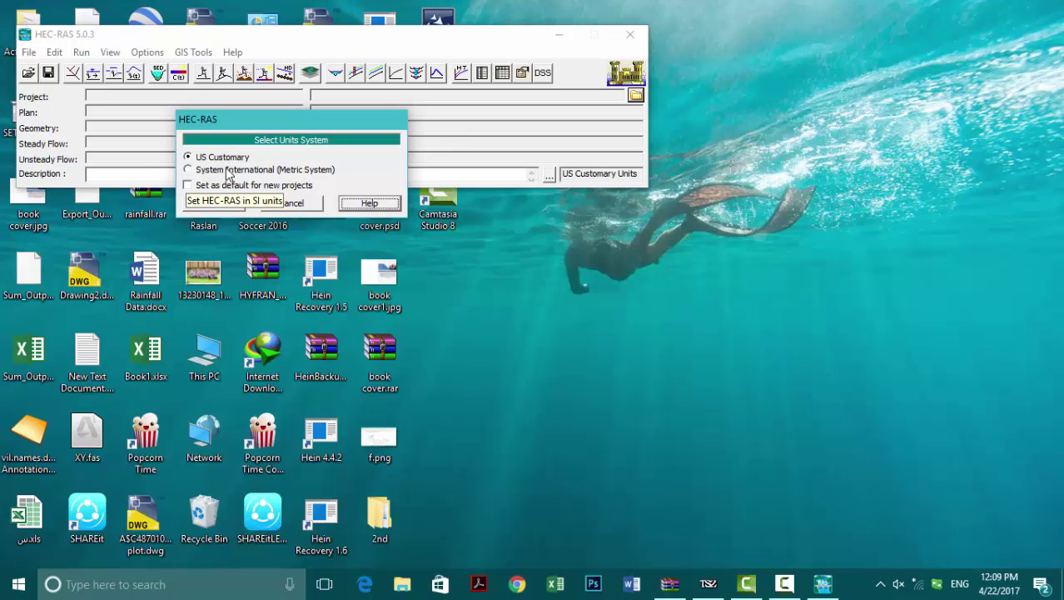
pyautogui.click(230, 172)
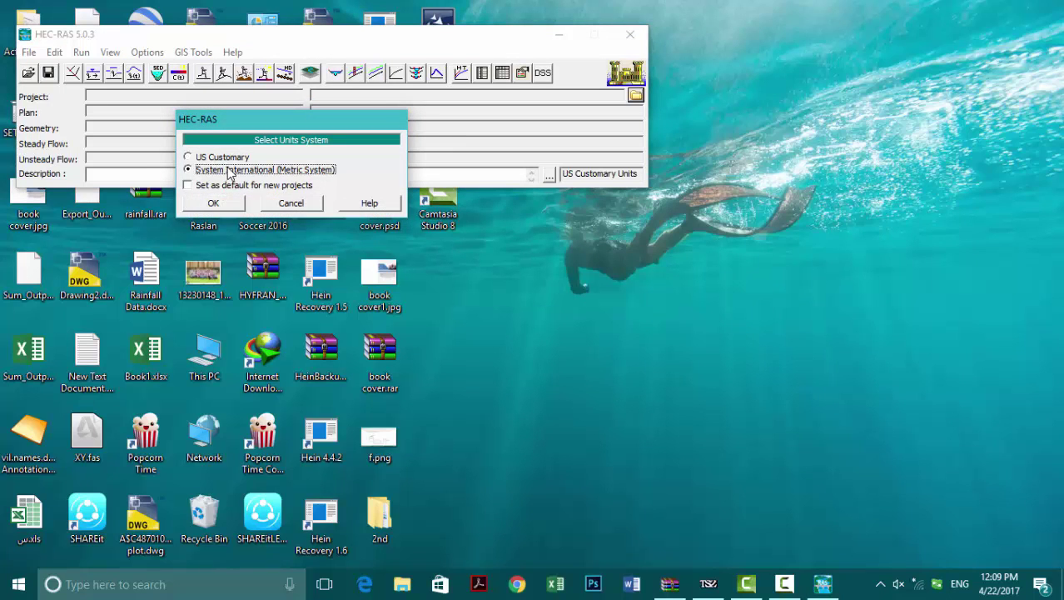
pyautogui.click(188, 184)
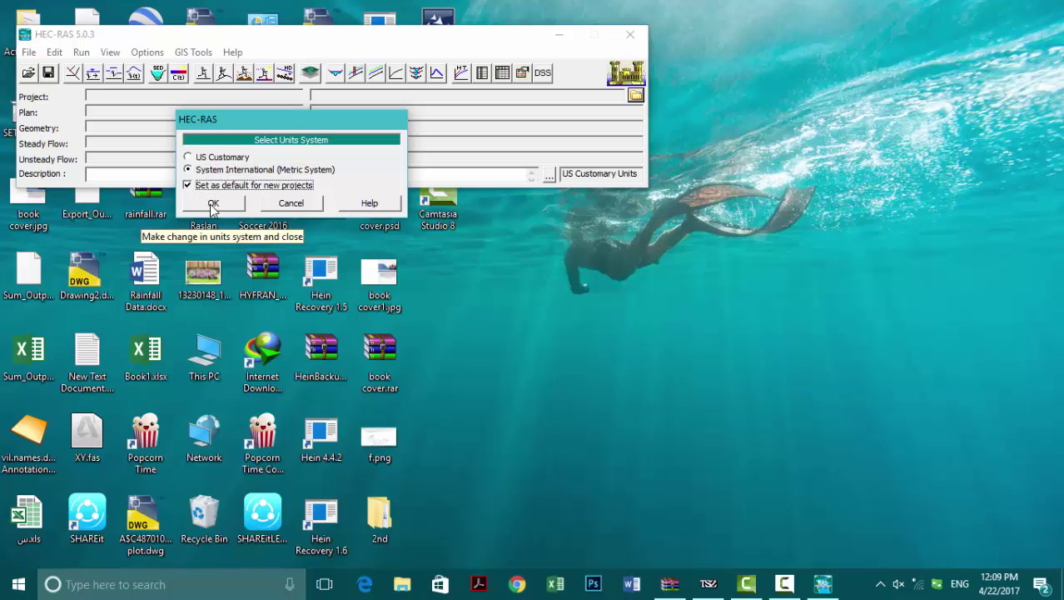
pyautogui.click(212, 206)
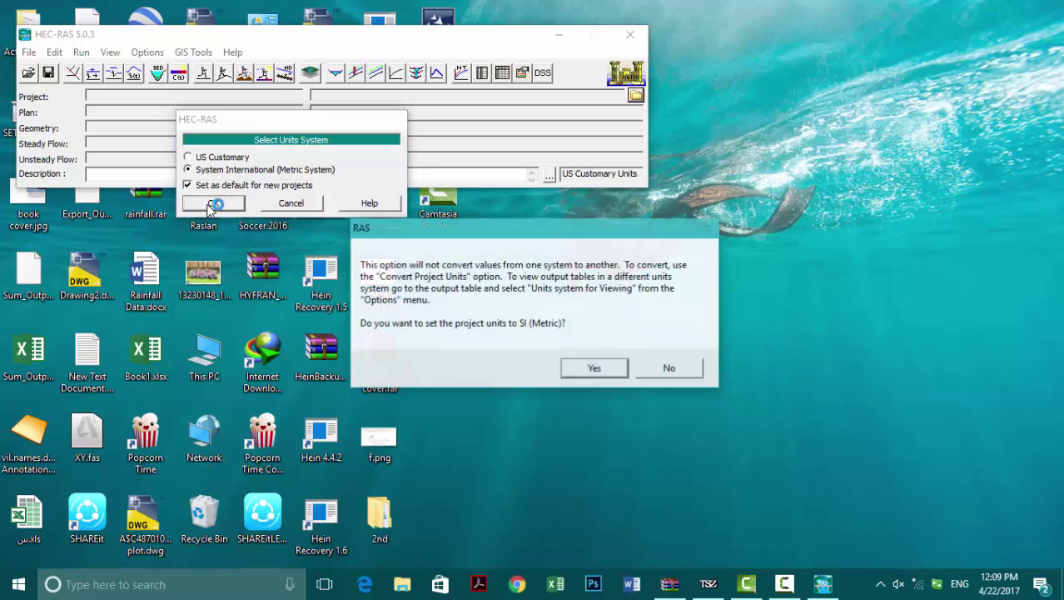
pyautogui.click(583, 369)
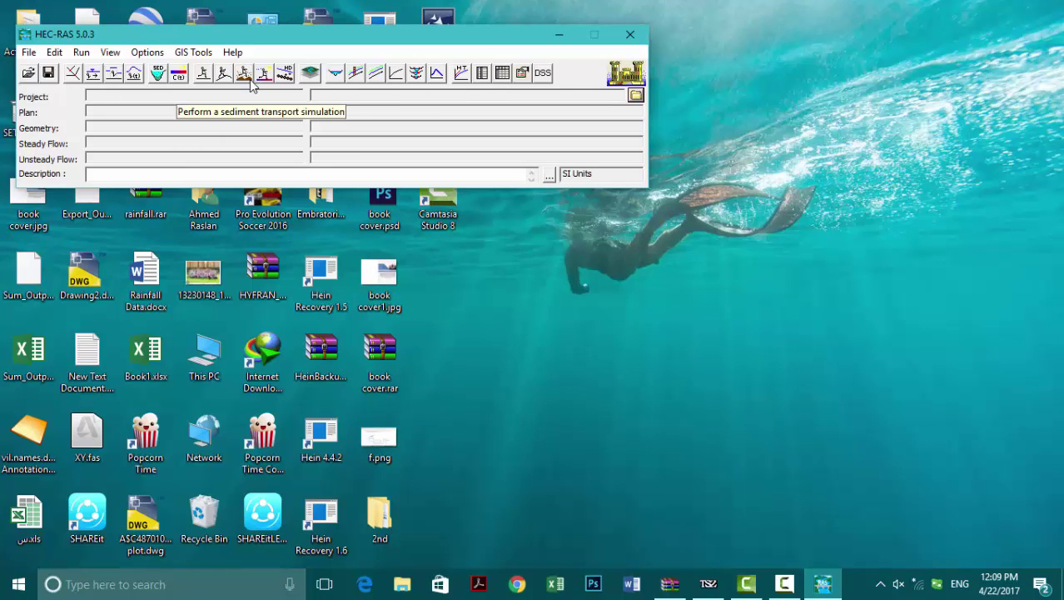
# Create a new project titled trial1 in the root of the d: drive.
pyautogui.click(29, 53)
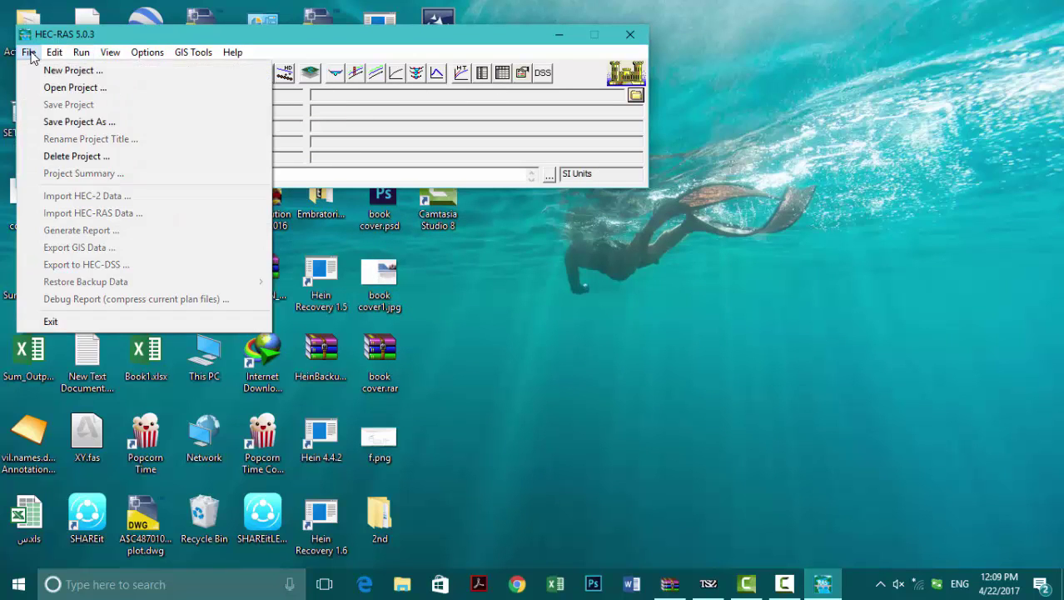
pyautogui.click(52, 73)
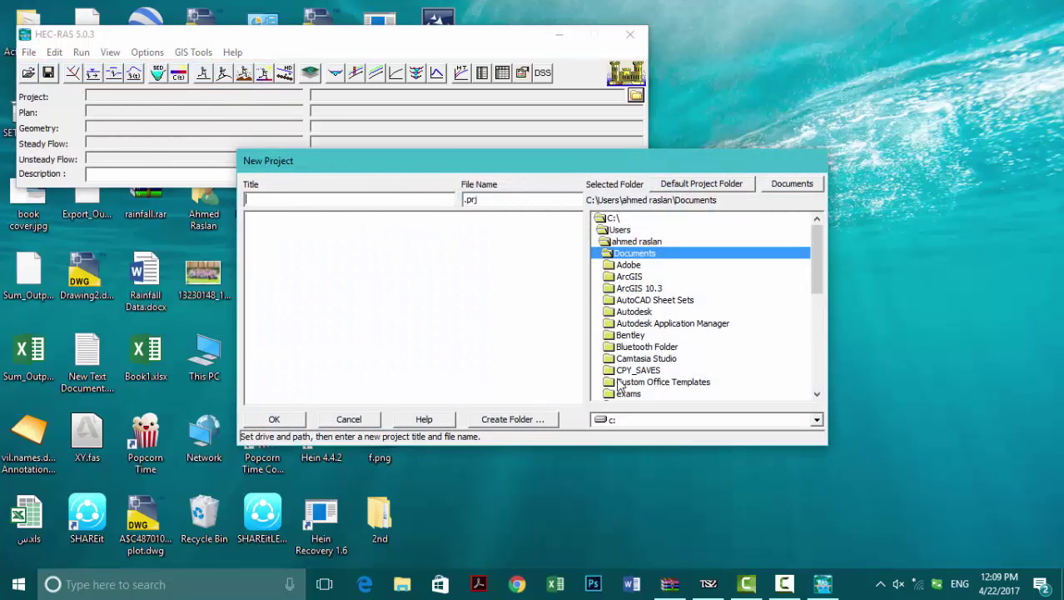
pyautogui.click(606, 422)
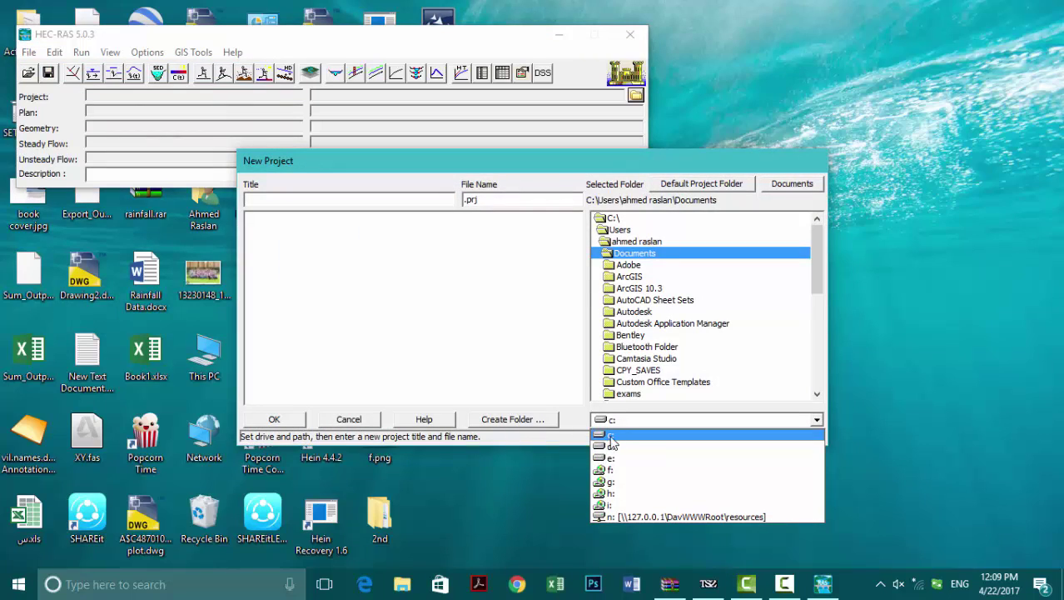
pyautogui.click(612, 447)
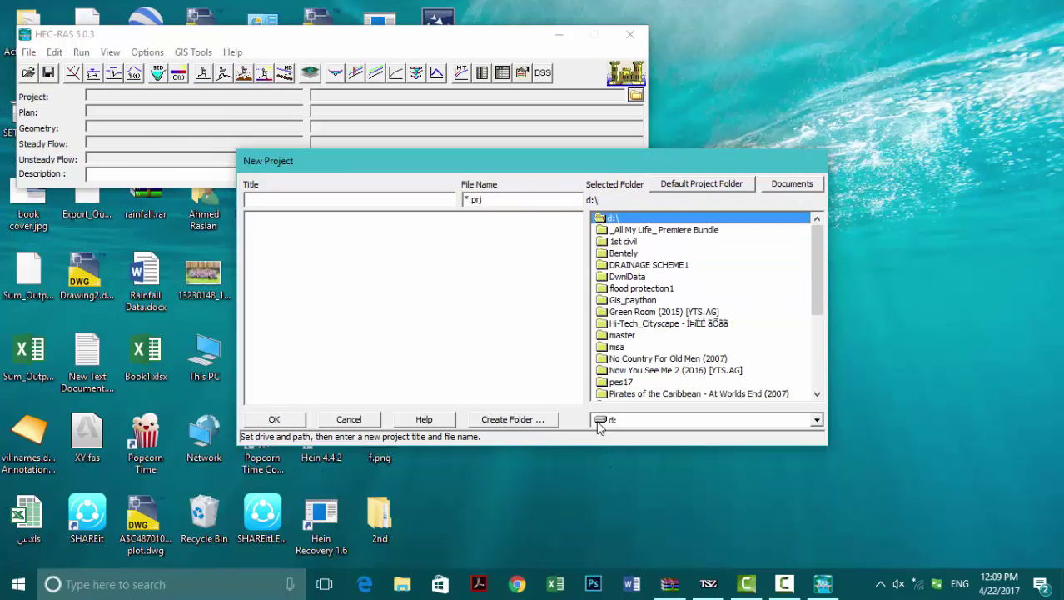
pyautogui.click(345, 198)
pyautogui.write('trial1')
pyautogui.click(274, 419)
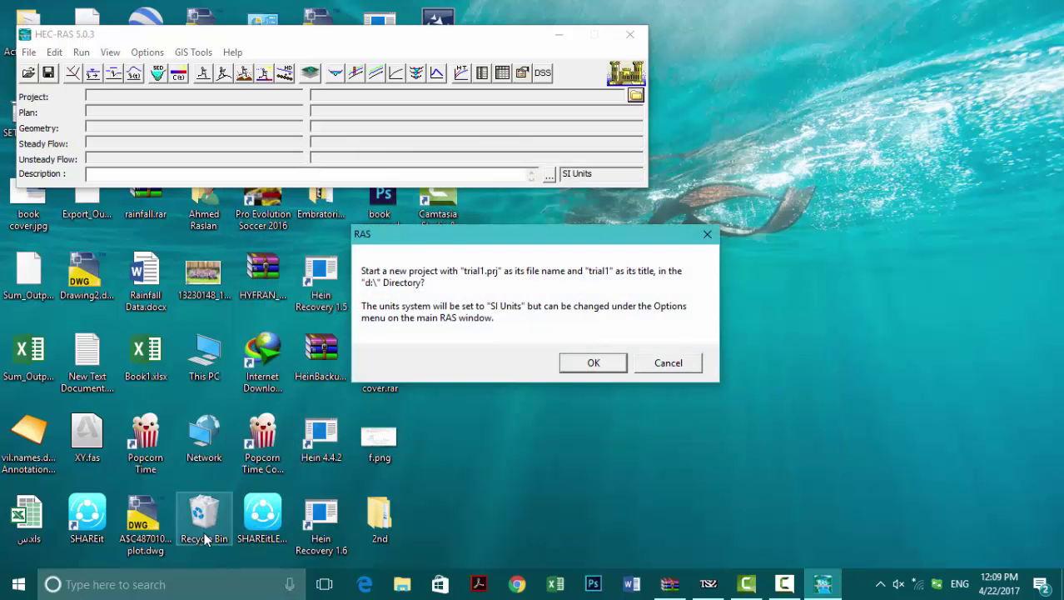
pyautogui.click(596, 369)
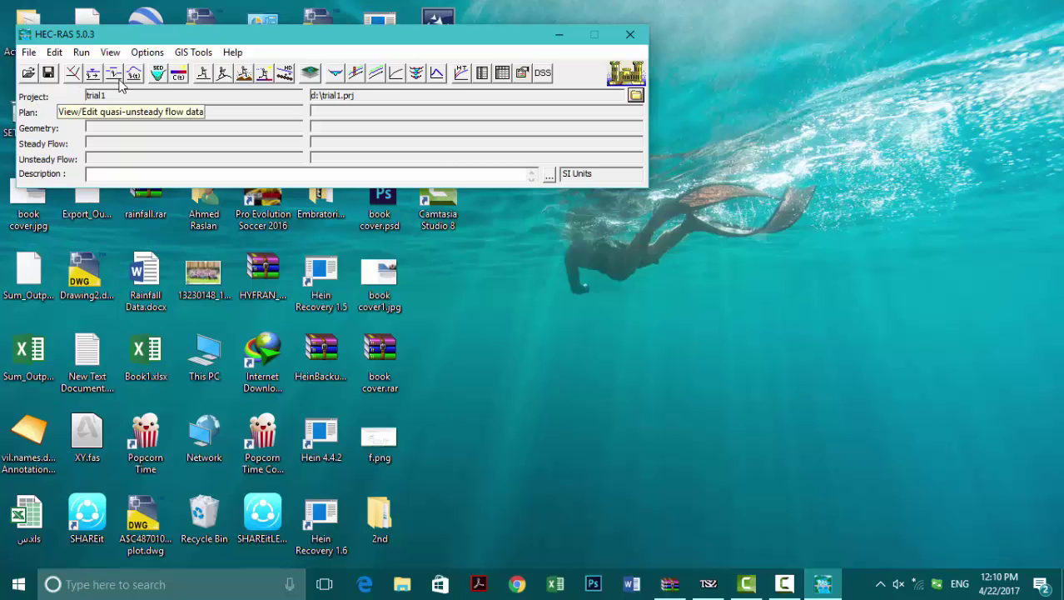
# In the geometric data, draw a straight river reach about 0.77 long, running diagonally from upper left to lower right.
pyautogui.click(75, 77)
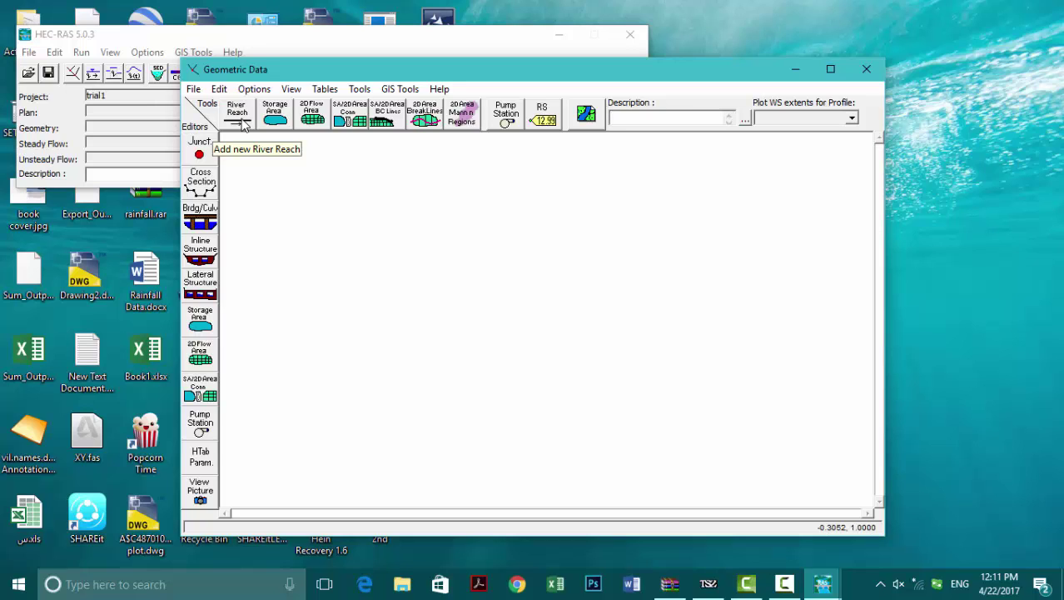
pyautogui.click(242, 125)
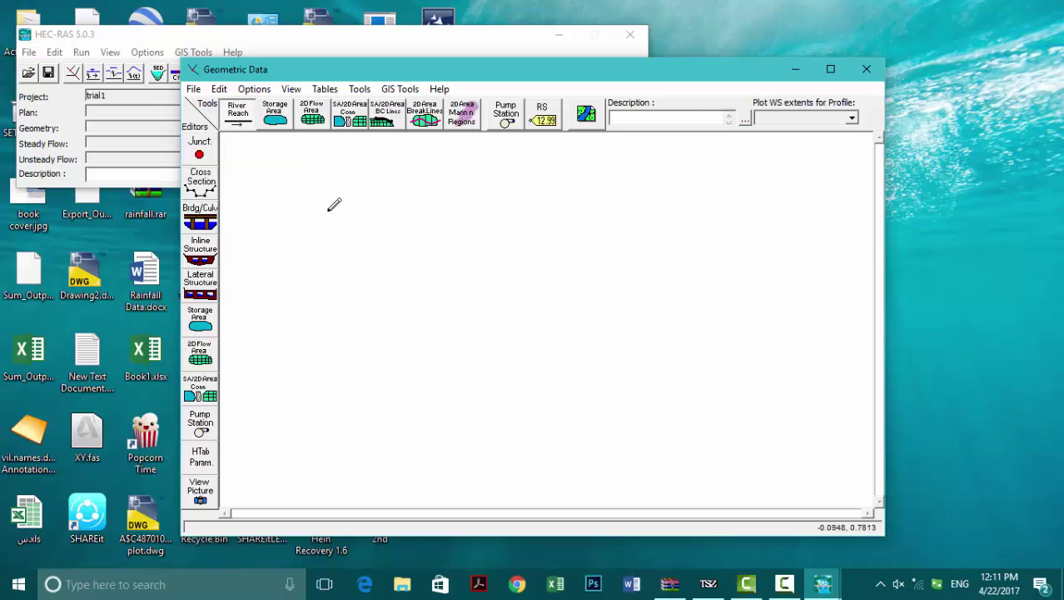
pyautogui.click(330, 209)
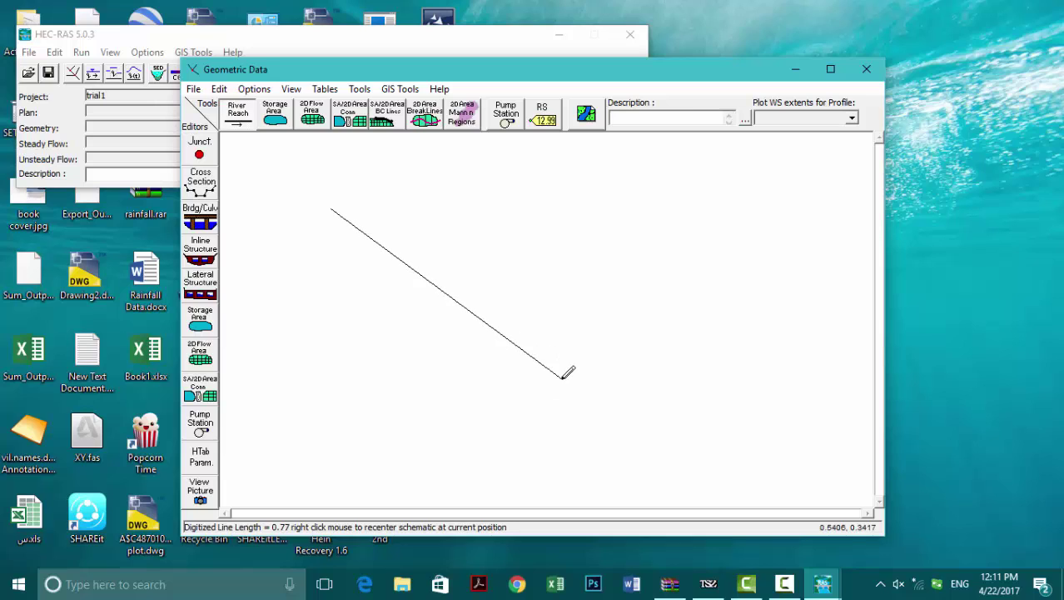
pyautogui.doubleClick(563, 377)
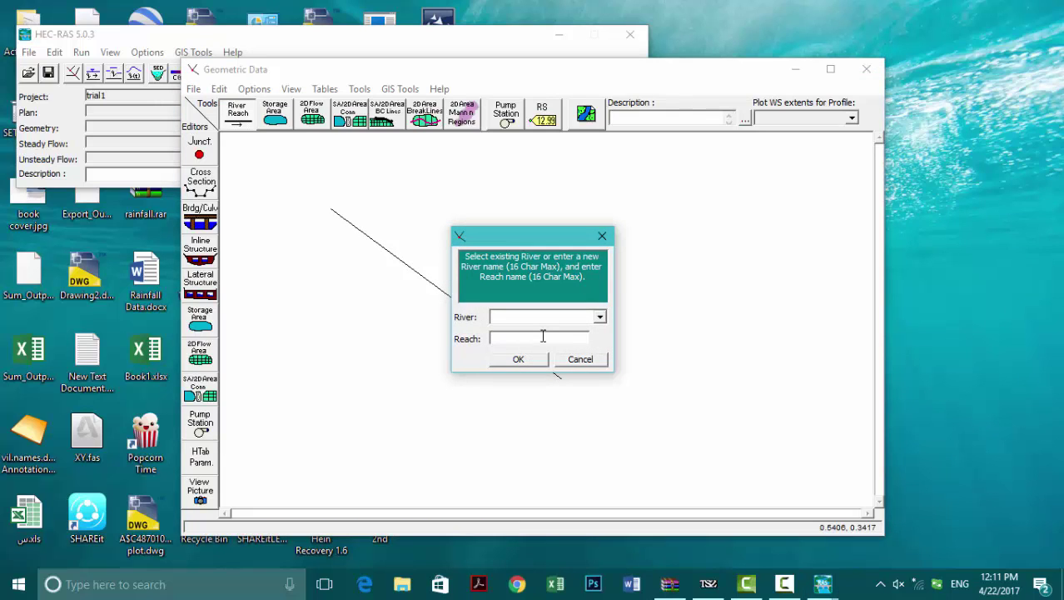
# Name the drawn river nile and its reach 1.
pyautogui.write('nile')
pyautogui.click(523, 335)
pyautogui.write('1')
pyautogui.click(518, 359)
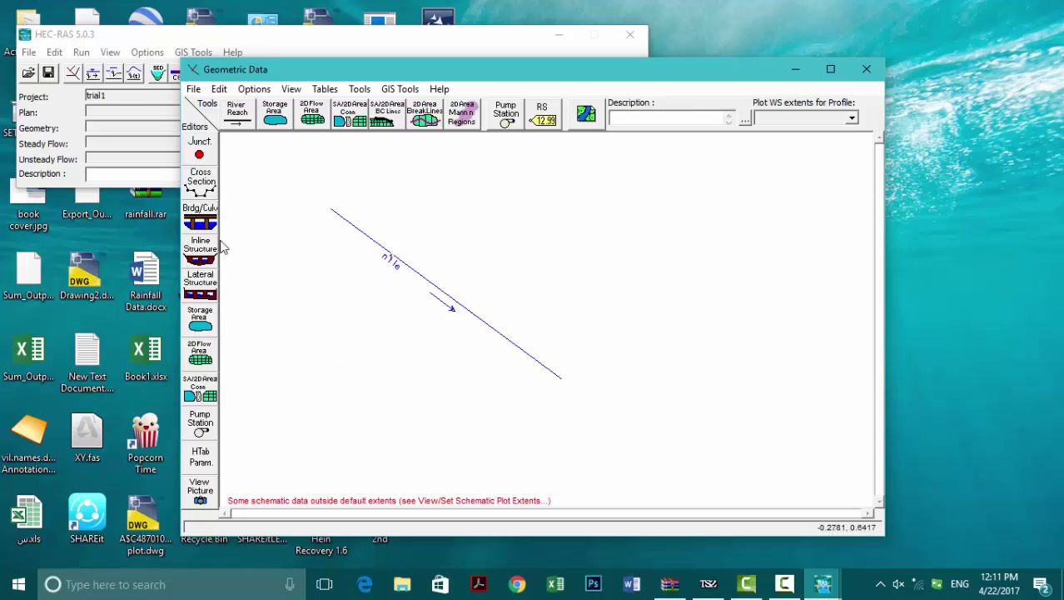
# Add a new cross section at river station 1 on reach 1 of the nile, using an enlarged cross-section data window.
pyautogui.click(210, 196)
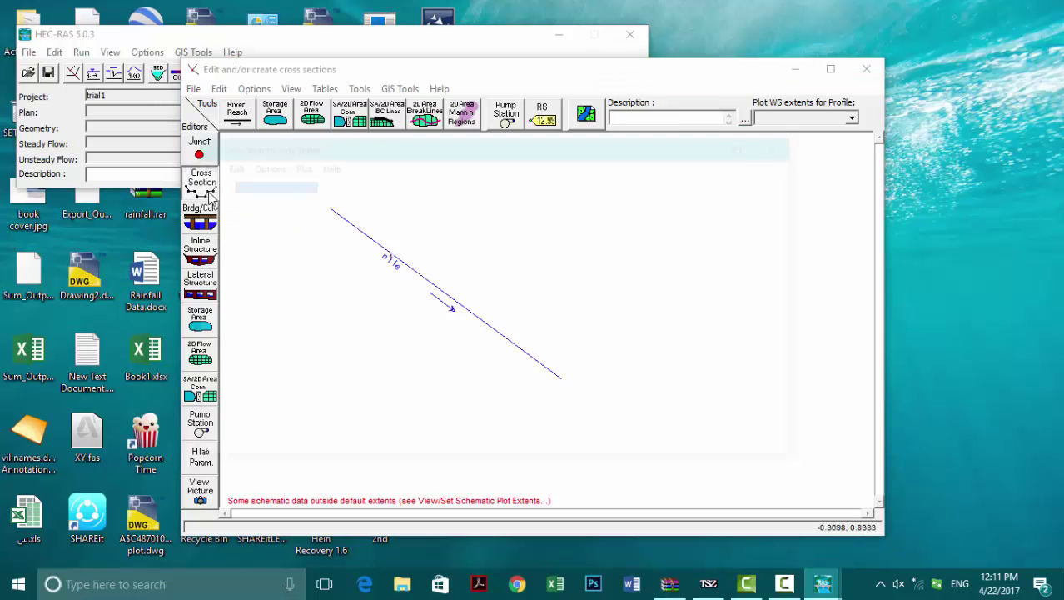
pyautogui.moveTo(614, 142); pyautogui.dragTo(595, 89)
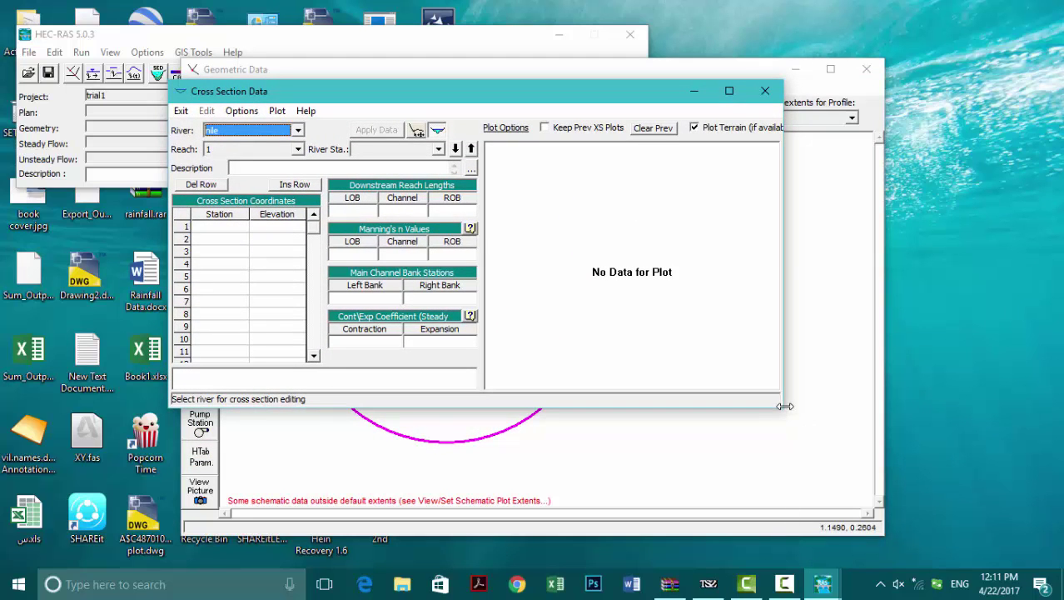
pyautogui.moveTo(784, 403); pyautogui.dragTo(827, 545)
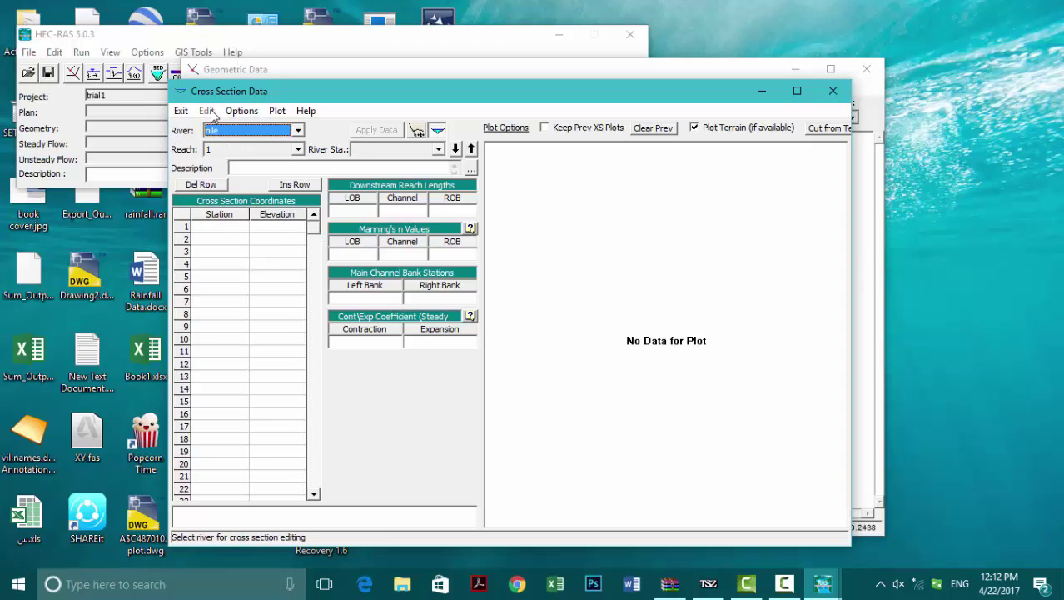
pyautogui.click(243, 114)
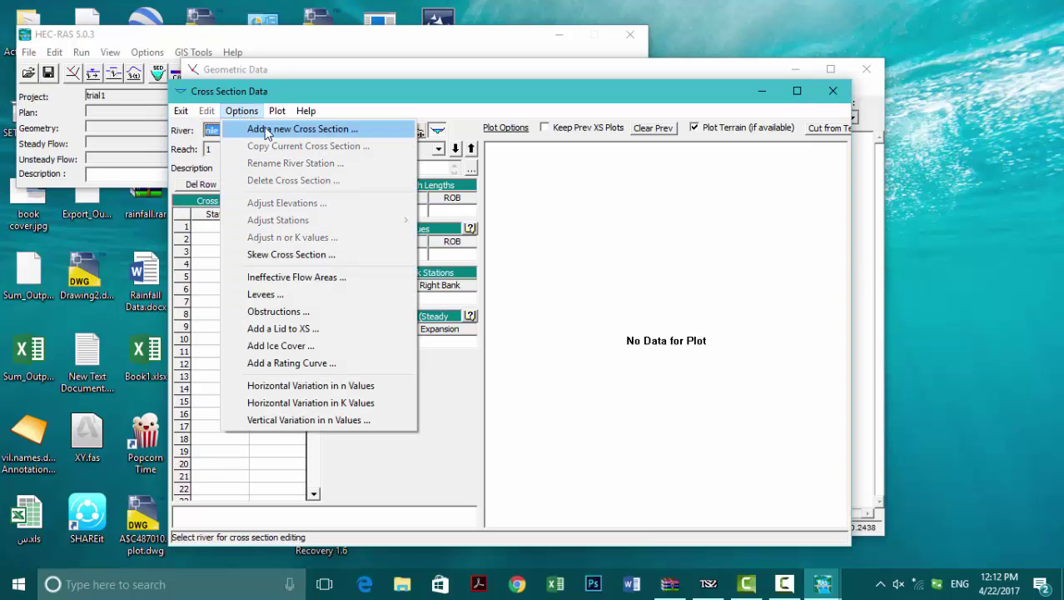
pyautogui.click(268, 130)
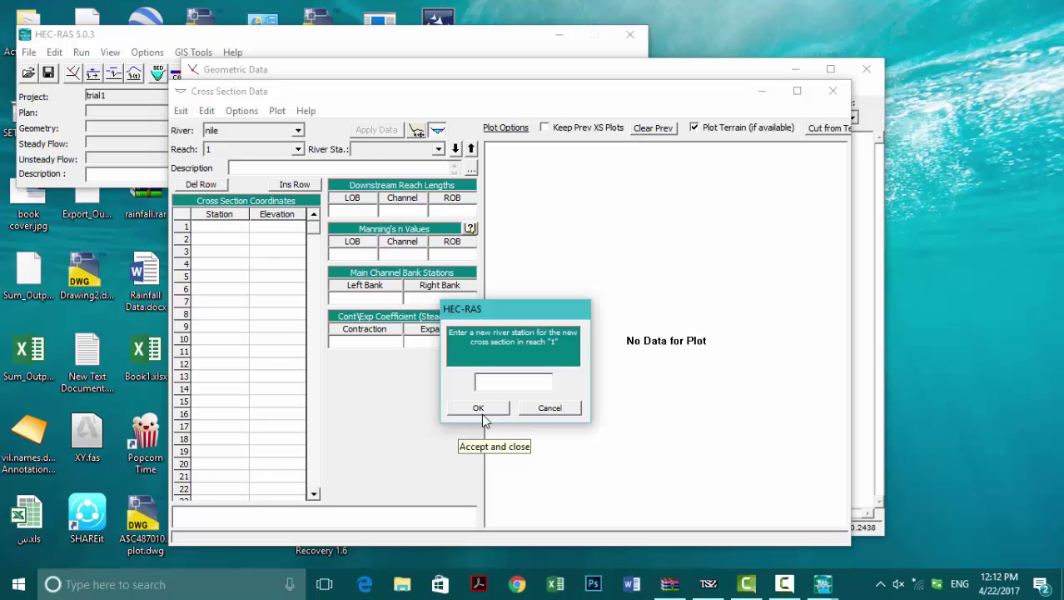
pyautogui.write('1')
pyautogui.click(480, 403)
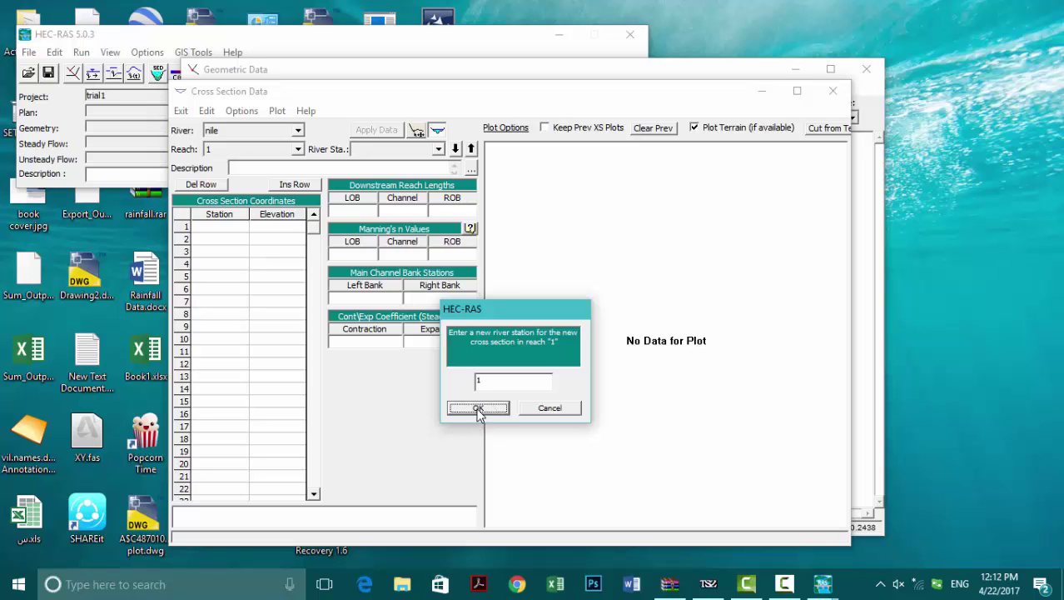
pyautogui.click(478, 406)
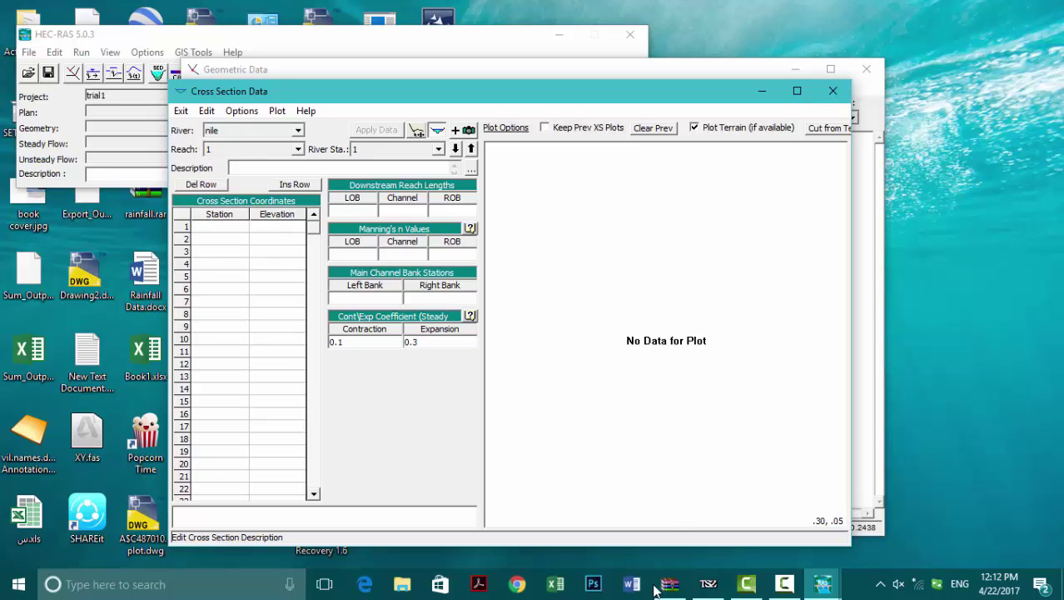
pyautogui.click(746, 584)
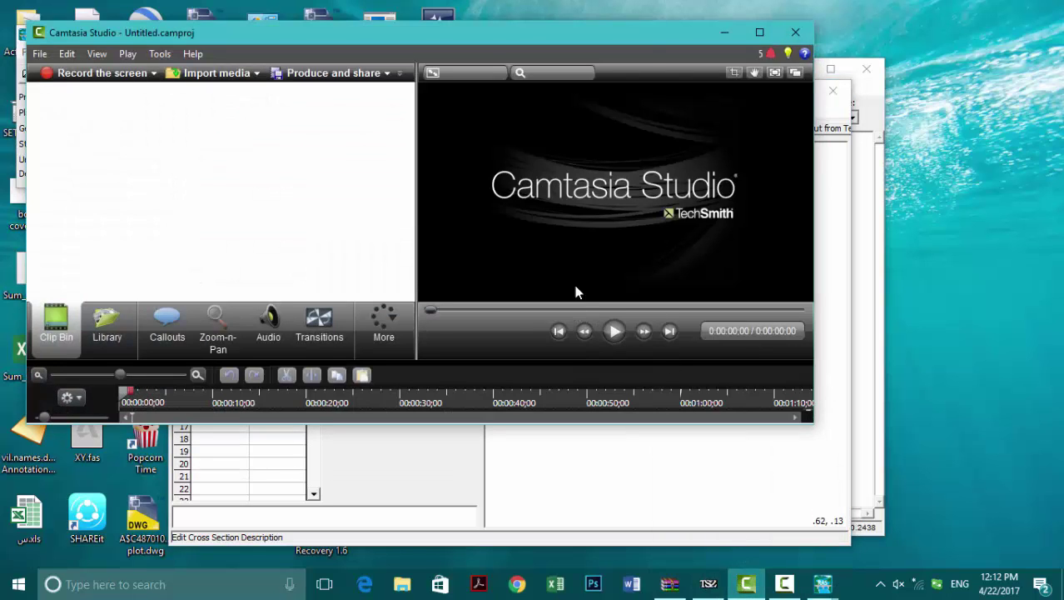
pyautogui.click(726, 33)
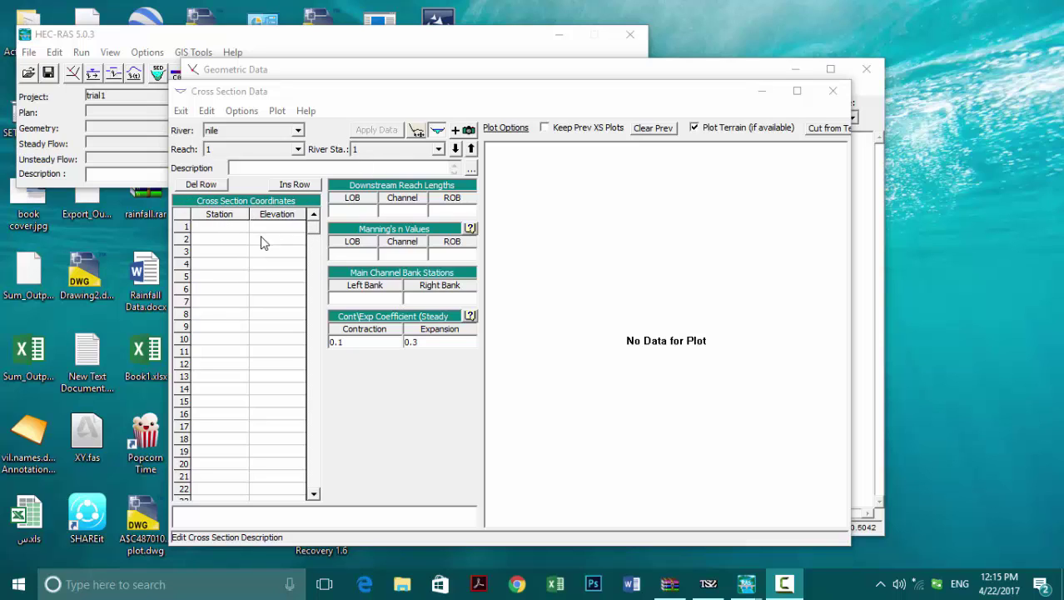
# Enter the first two cross-section points: station 0 at elevation 210 and station 0 at elevation 200.
pyautogui.click(212, 231)
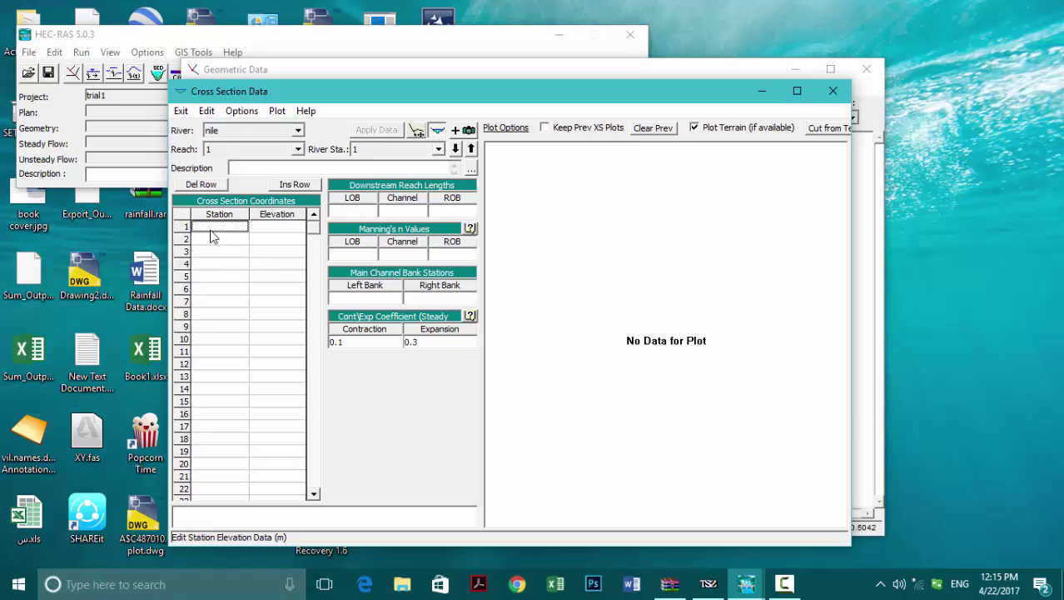
pyautogui.write('0')
pyautogui.click(274, 231)
pyautogui.write('210')
pyautogui.click(230, 241)
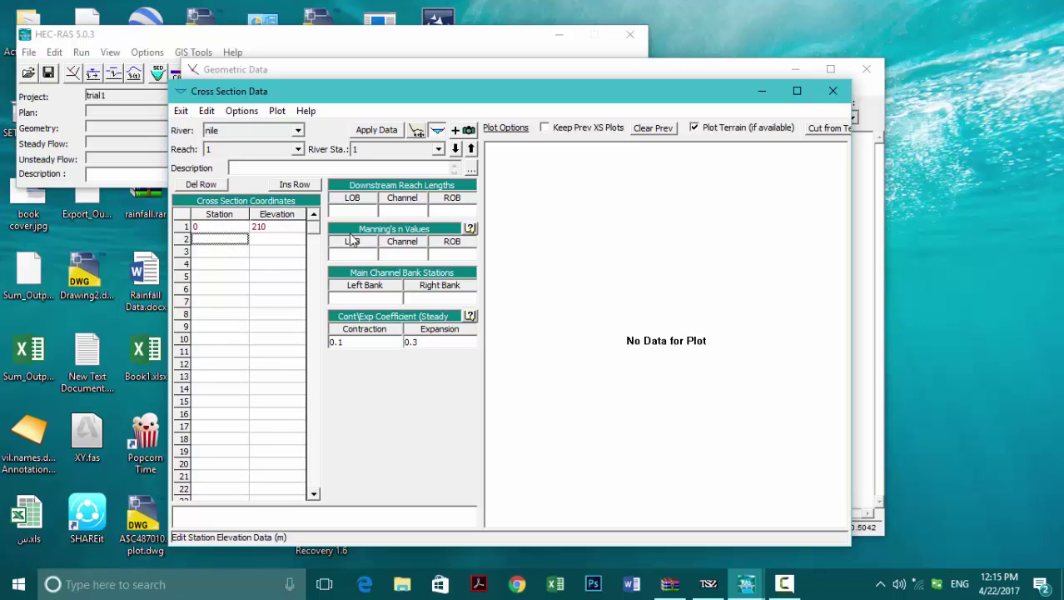
pyautogui.write('0')
pyautogui.click(283, 241)
pyautogui.write('200')
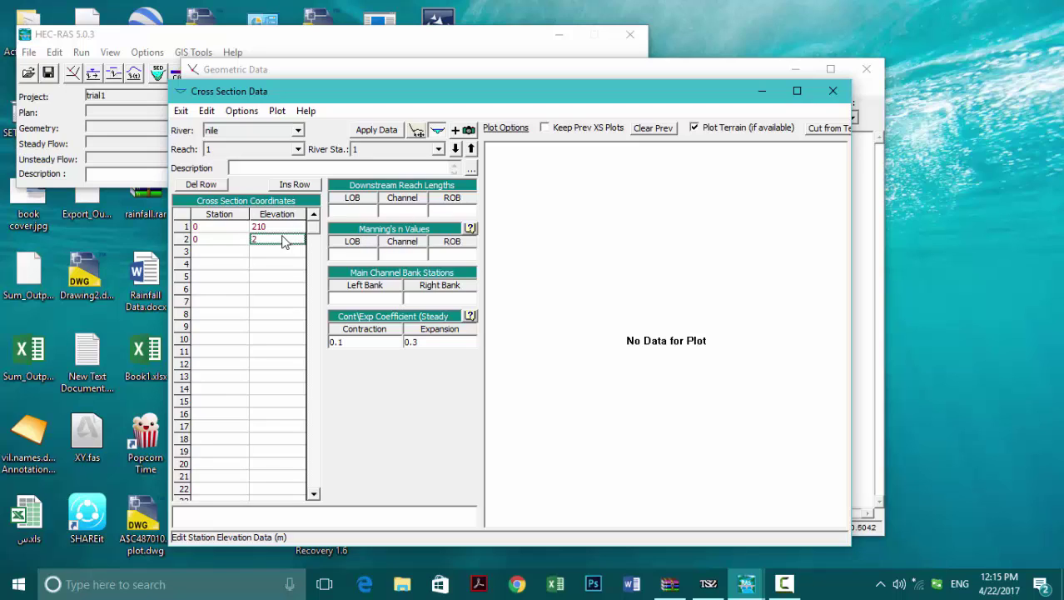
# Add cross-section points at station 8 with elevation 200 and station 8 with elevation 210, and apply the data.
pyautogui.click(215, 253)
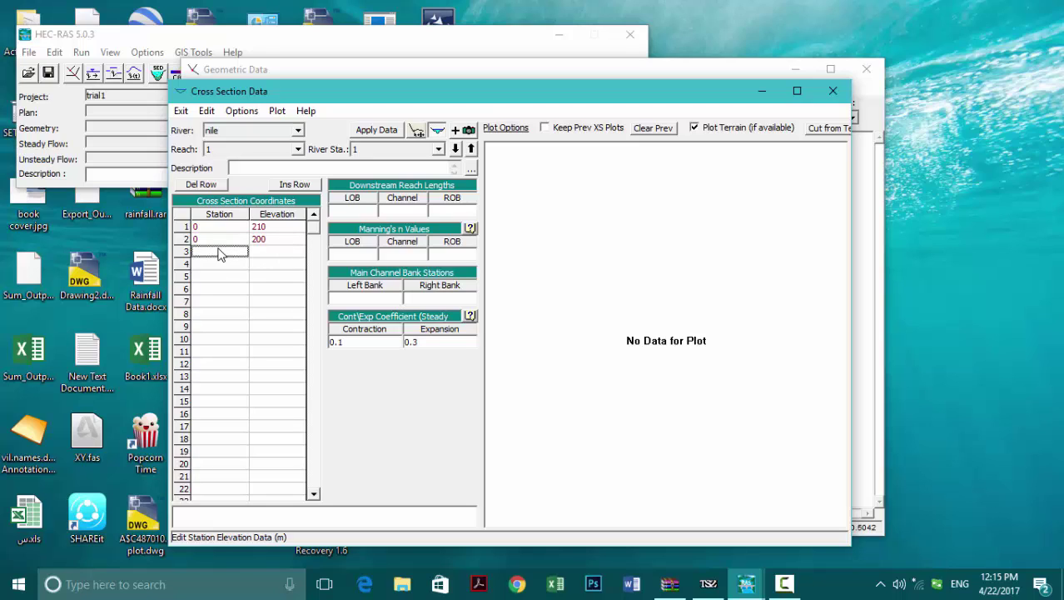
pyautogui.write('8')
pyautogui.click(263, 254)
pyautogui.write('200')
pyautogui.click(223, 264)
pyautogui.write('8')
pyautogui.click(261, 265)
pyautogui.write('210')
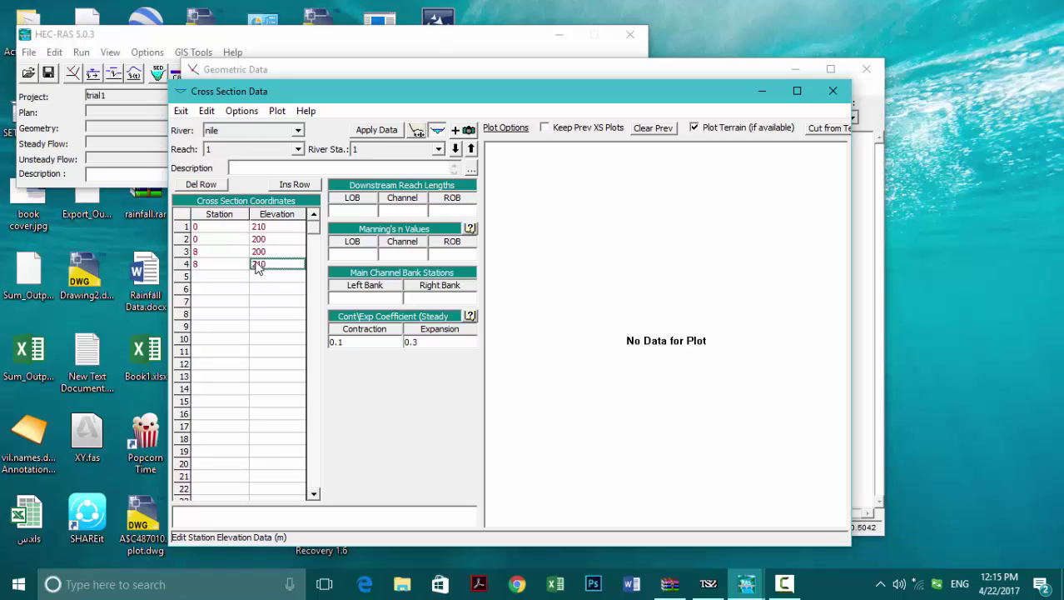
pyautogui.click(377, 135)
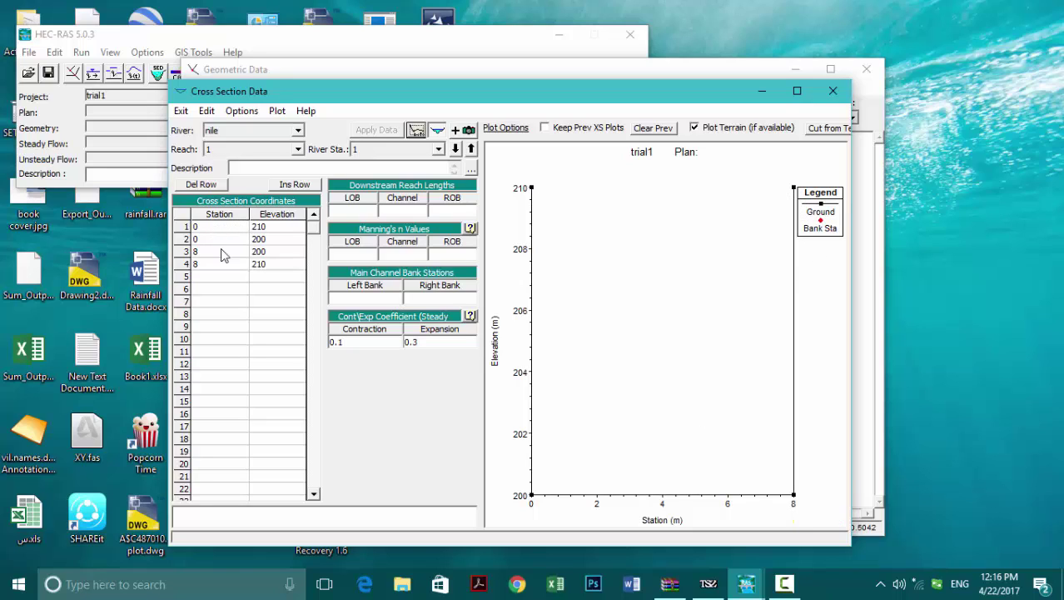
# Delete the fourth cross-section point's station and elevation, and apply the data.
pyautogui.moveTo(226, 264); pyautogui.dragTo(275, 264)
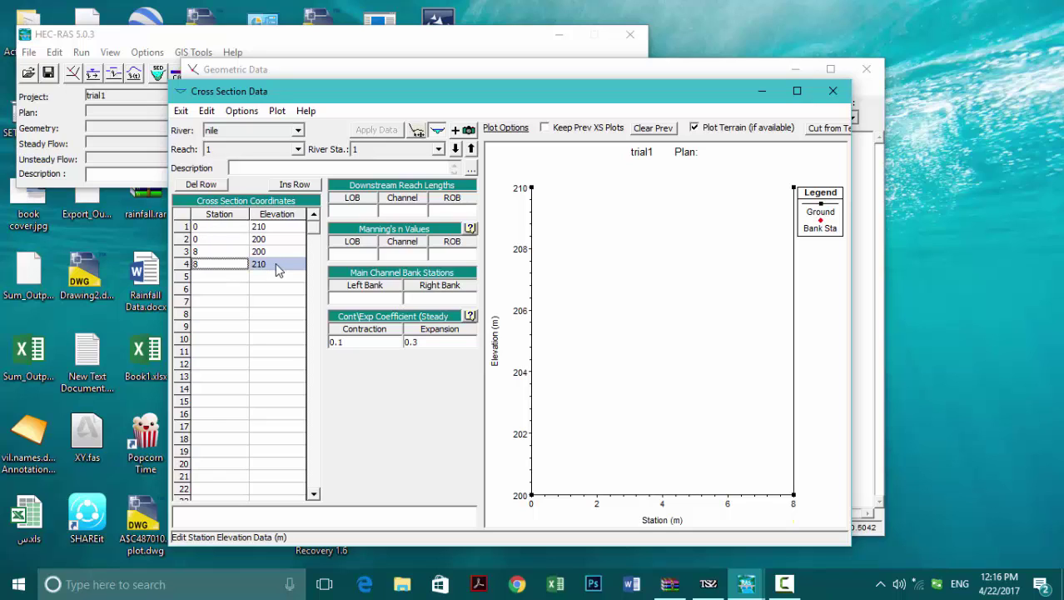
pyautogui.press('Delete')
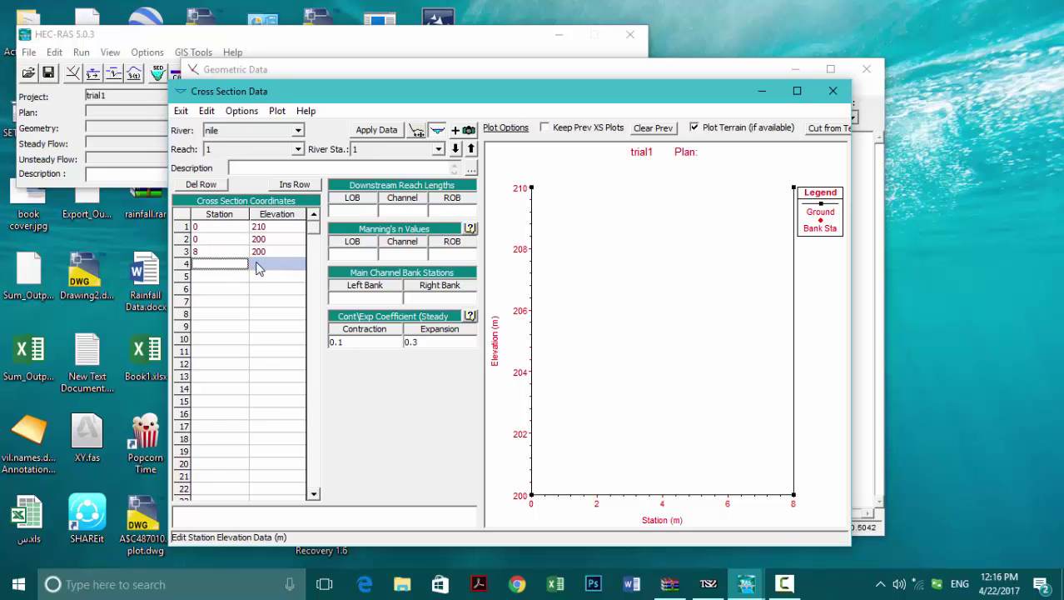
pyautogui.click(377, 130)
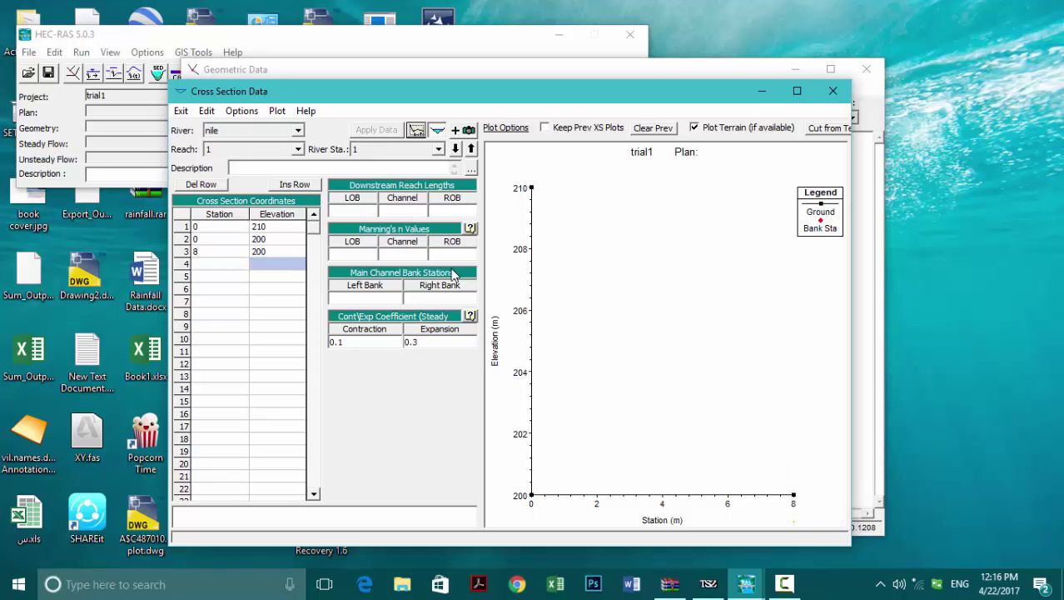
# Enter station 8 at elevation 210 as the fourth cross-section point again, and apply the data.
pyautogui.click(215, 264)
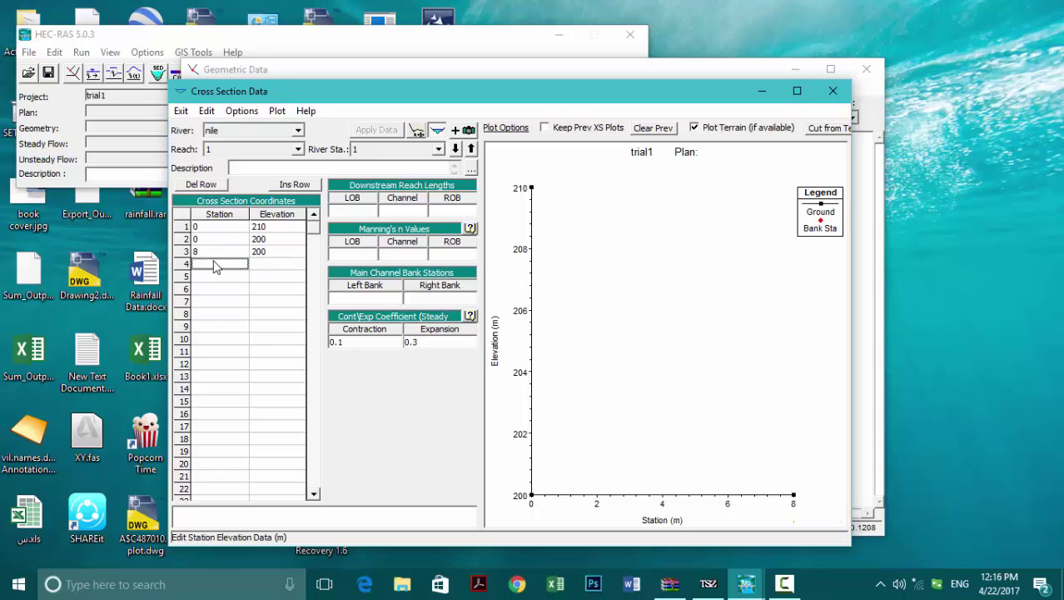
pyautogui.write('8')
pyautogui.click(258, 265)
pyautogui.write('2')
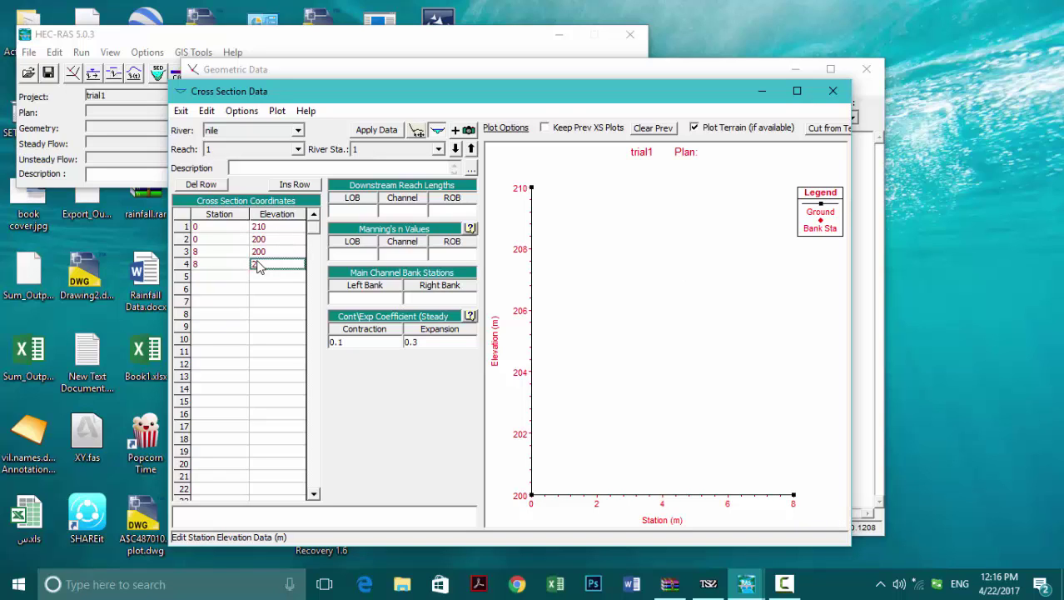
pyautogui.write('10')
pyautogui.press('Return')
pyautogui.click(371, 129)
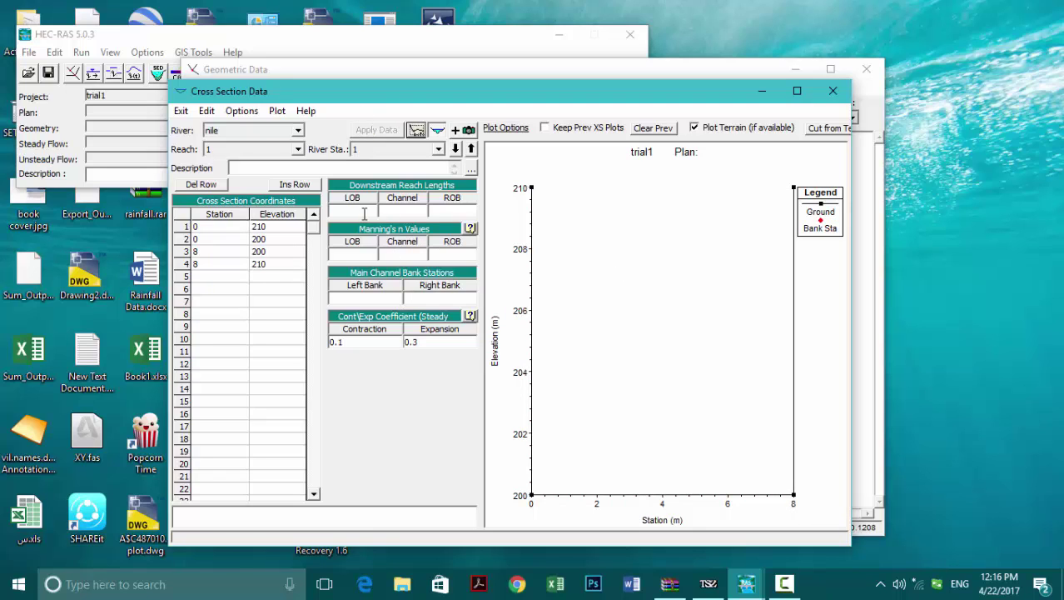
# Set the cross section's description to first.
pyautogui.click(279, 166)
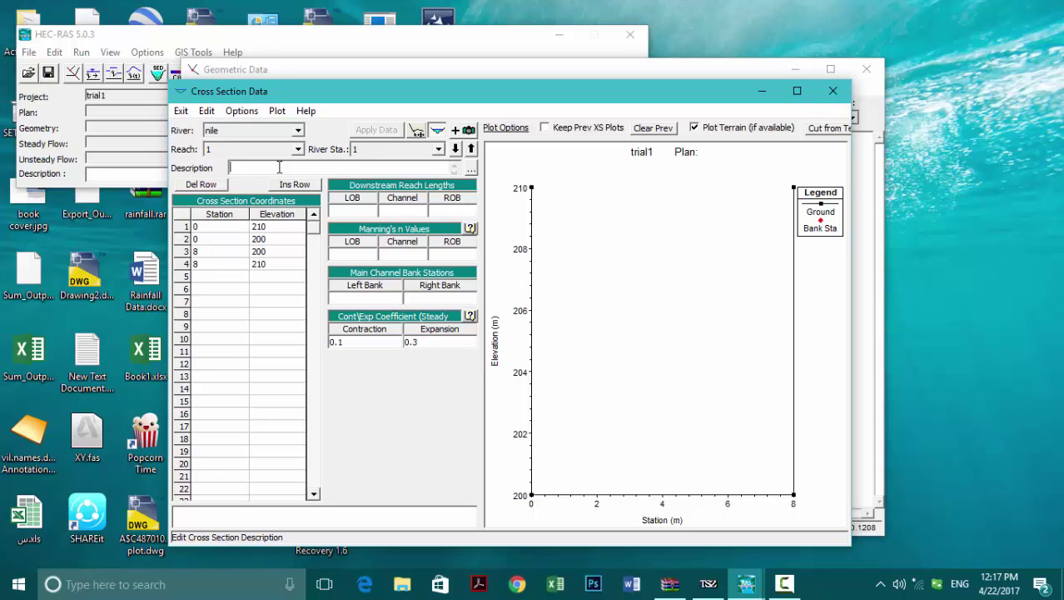
pyautogui.write('f')
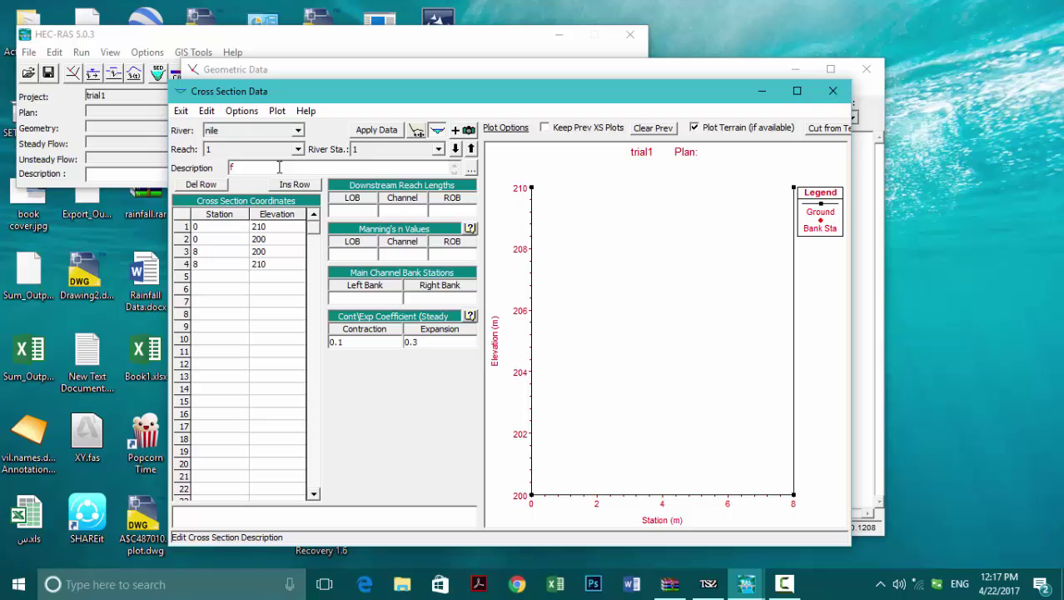
pyautogui.write('irst')
pyautogui.click(356, 257)
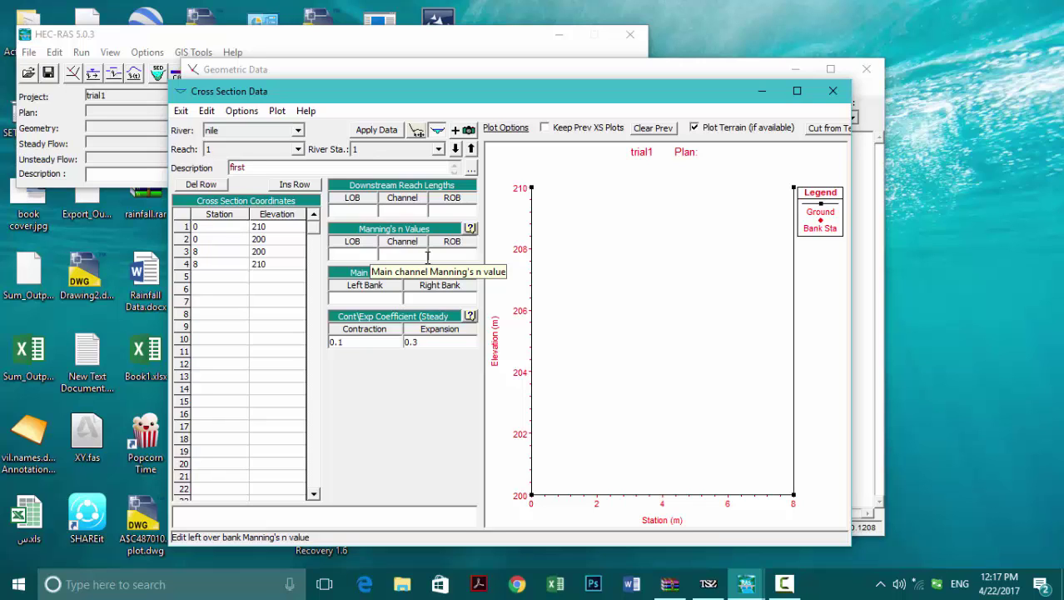
# Set the main channel bank stations to 0 for the left bank and 8 for the right bank, and apply the data.
pyautogui.click(386, 300)
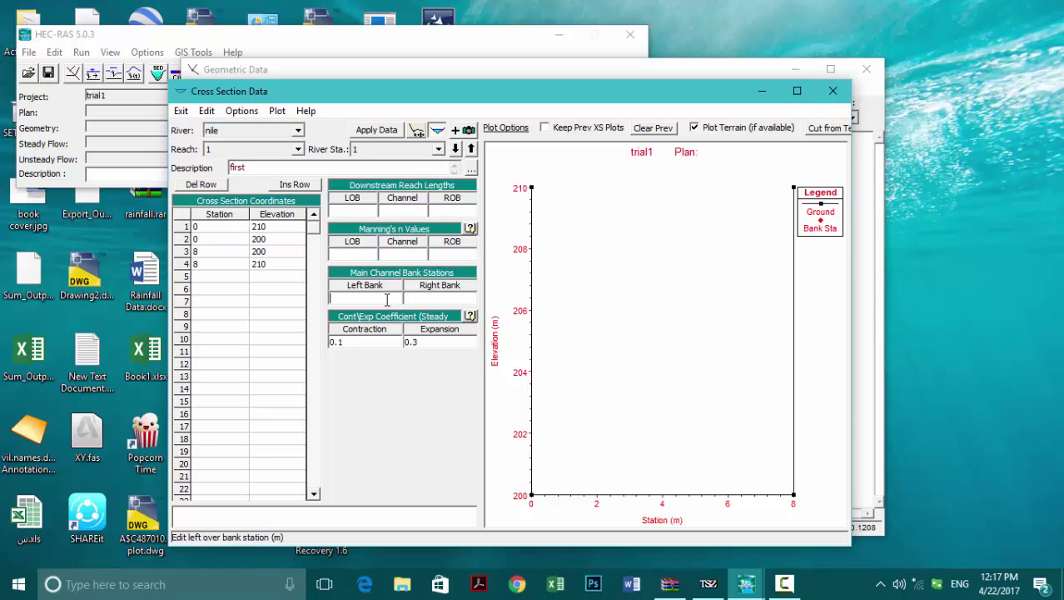
pyautogui.click(435, 301)
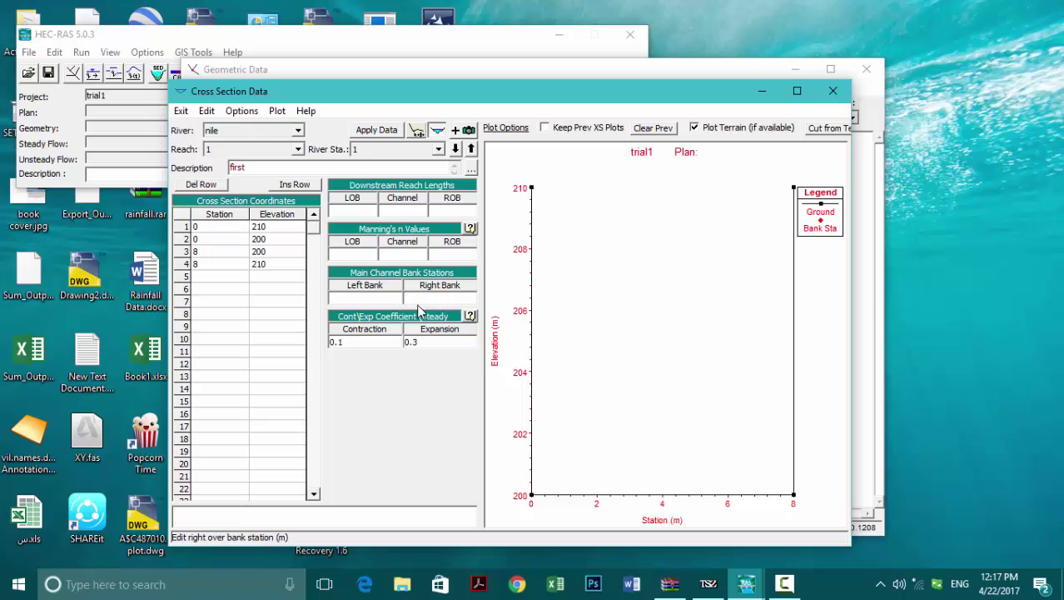
pyautogui.click(378, 300)
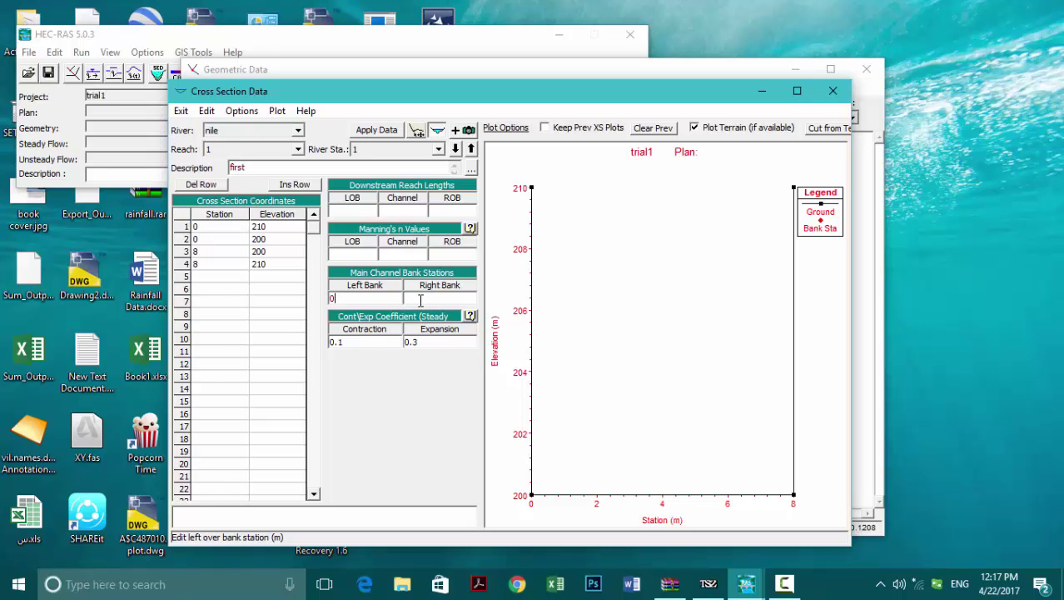
pyautogui.click(422, 299)
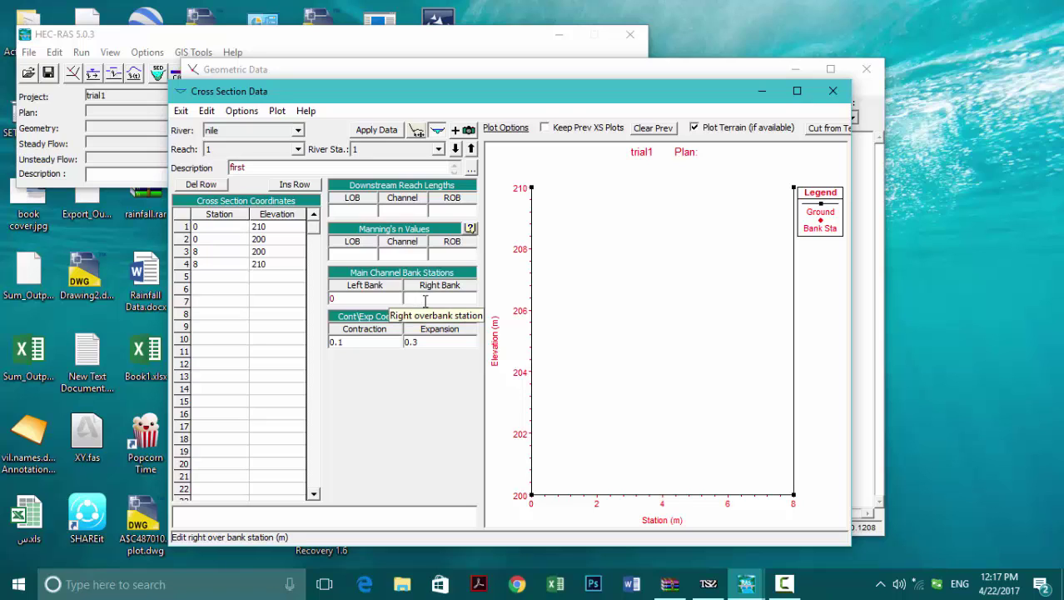
pyautogui.write('8')
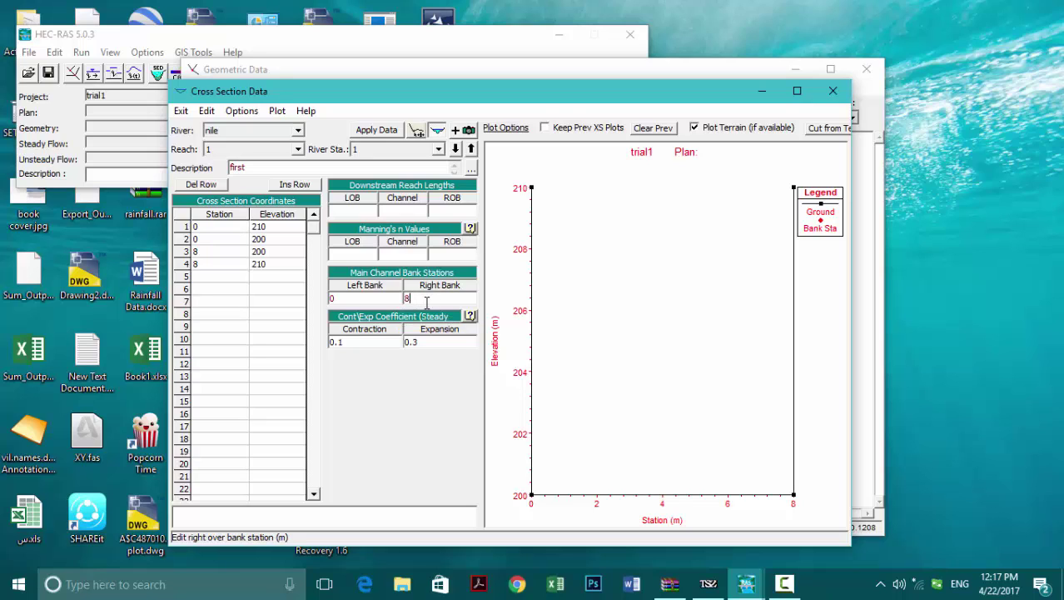
pyautogui.click(411, 254)
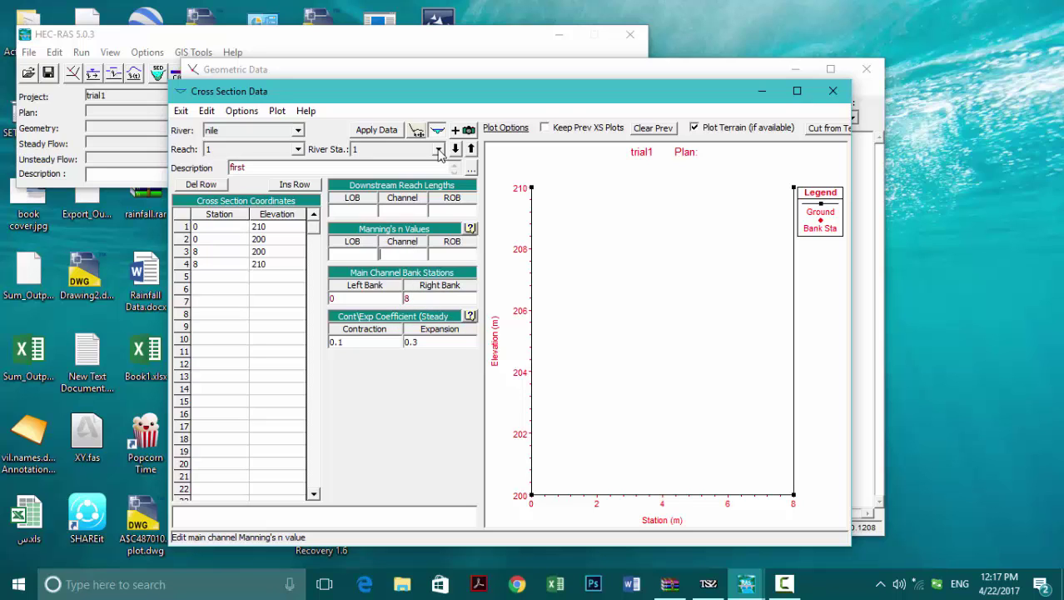
pyautogui.click(380, 131)
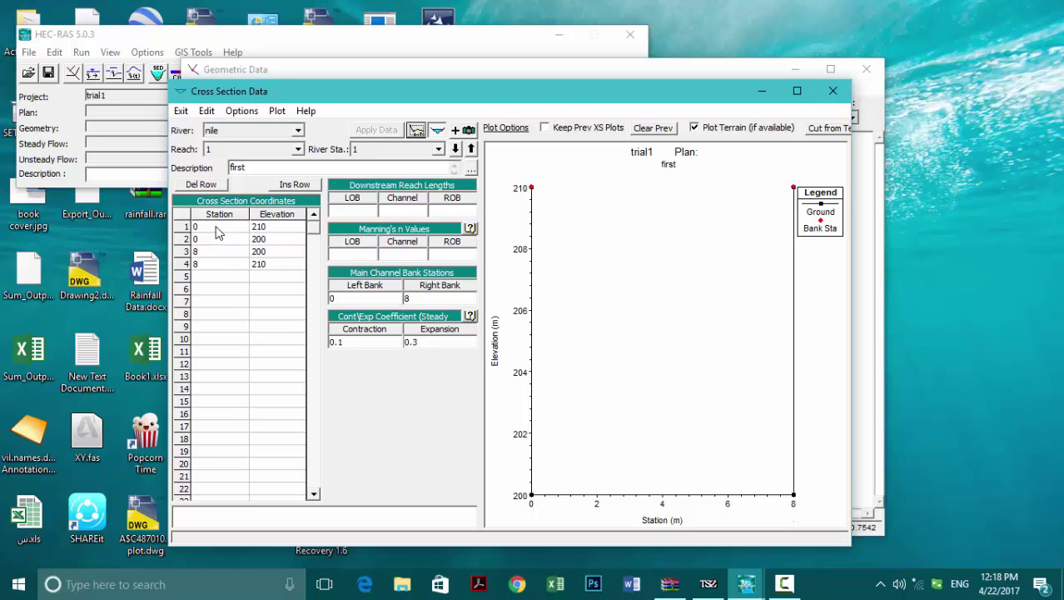
# Copy the four cross-section points and paste them one row lower, into rows 2 to 5.
pyautogui.moveTo(217, 233); pyautogui.dragTo(282, 267)
pyautogui.hotkey('ctrl', 'c')
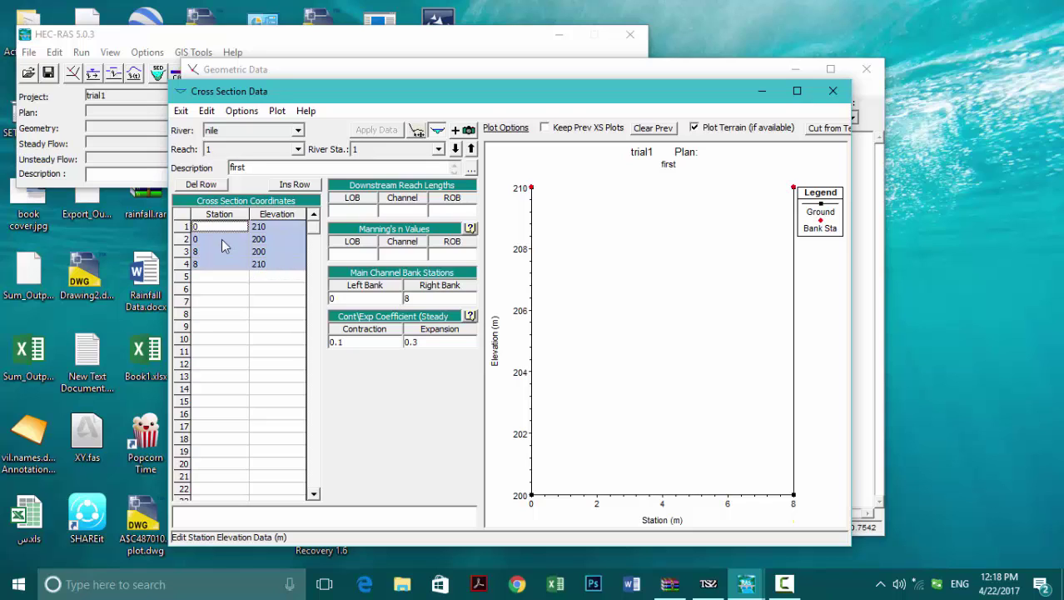
pyautogui.moveTo(221, 239); pyautogui.dragTo(279, 279)
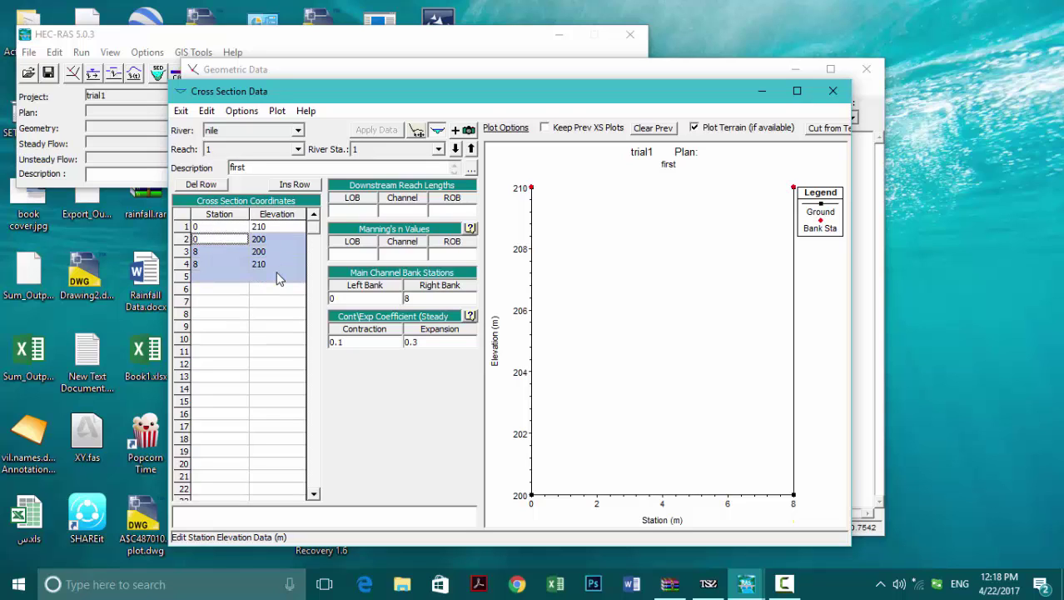
pyautogui.hotkey('ctrl', 'v')
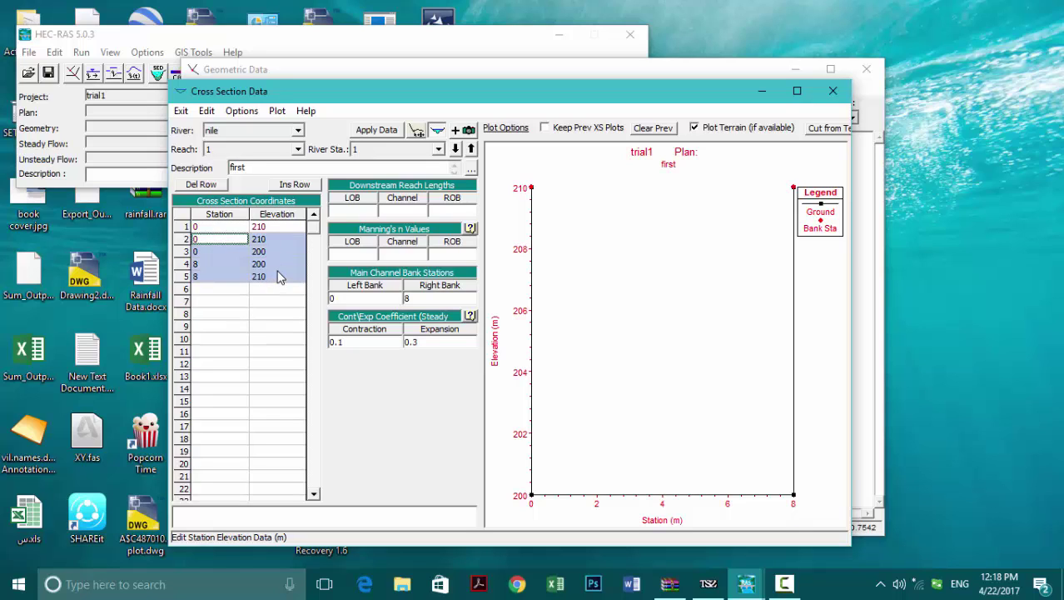
# Set the stations of points 2 and 3 to 10 and of points 4 and 5 to 18, and apply the data.
pyautogui.click(227, 239)
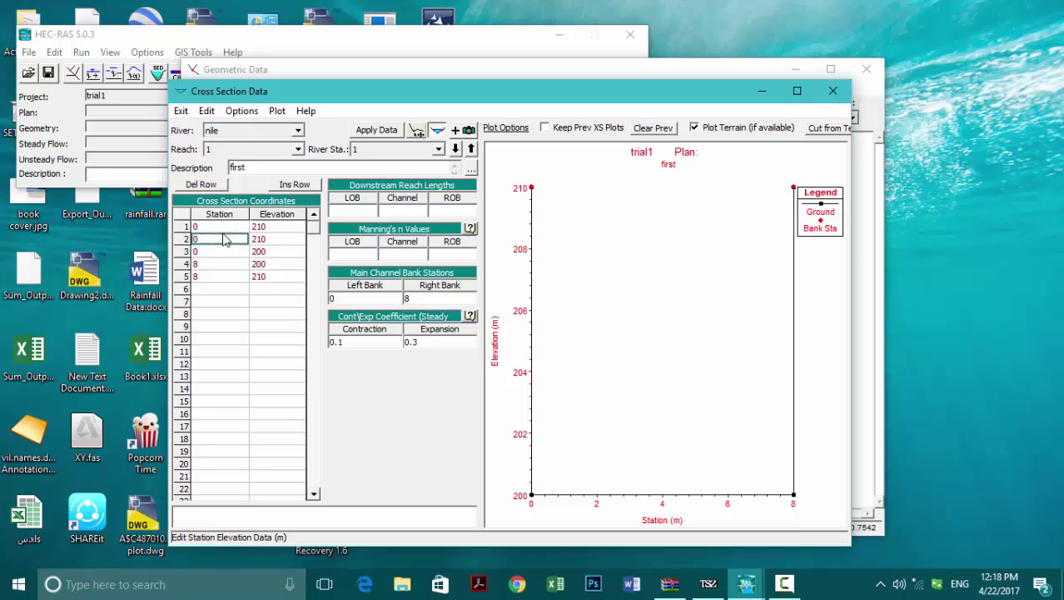
pyautogui.write('10')
pyautogui.click(216, 253)
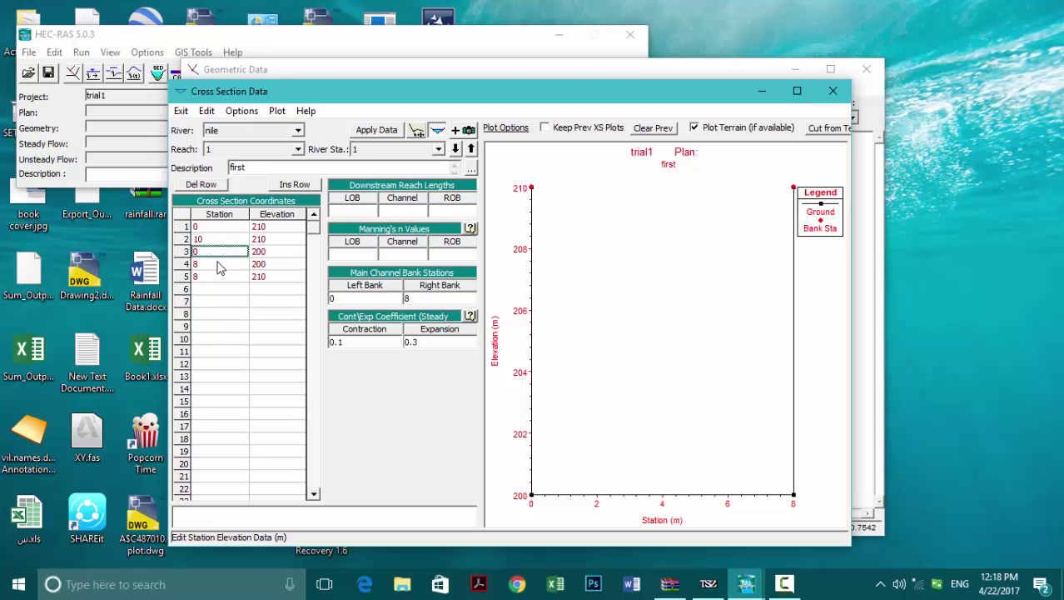
pyautogui.click(223, 265)
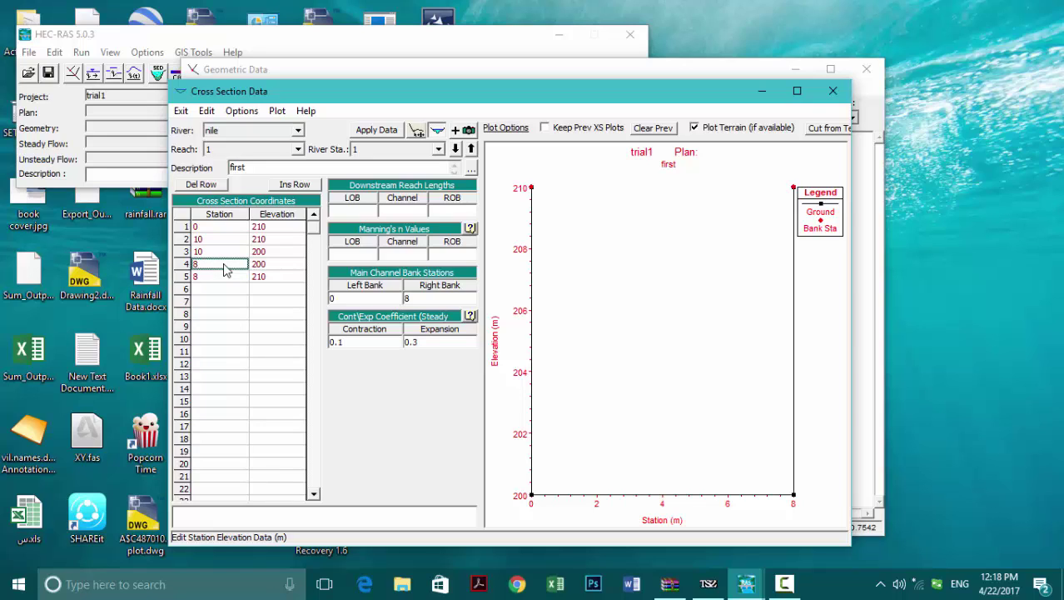
pyautogui.click(223, 276)
pyautogui.write('18')
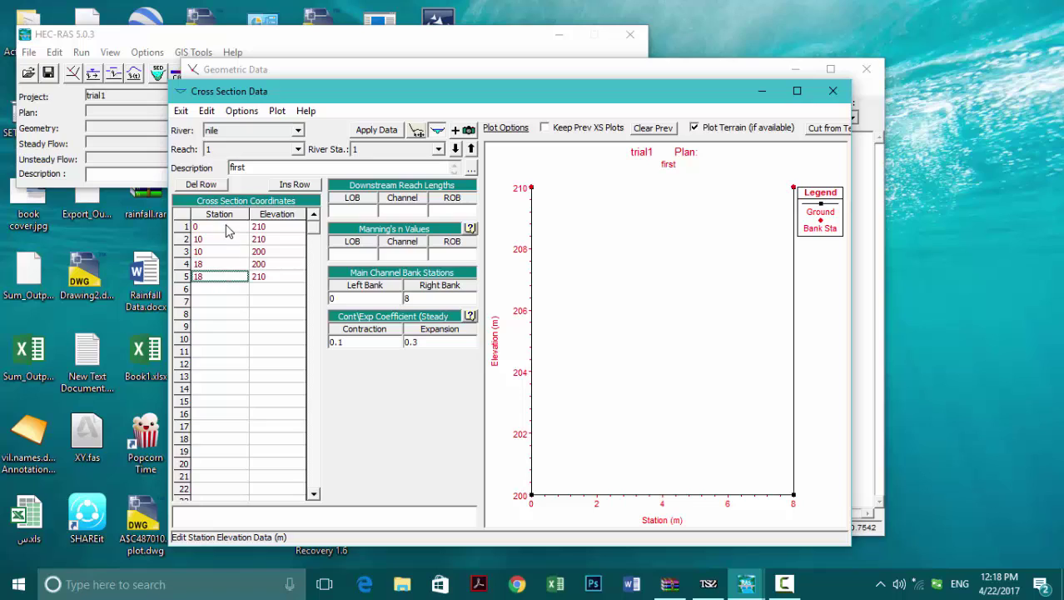
pyautogui.click(226, 231)
pyautogui.click(286, 232)
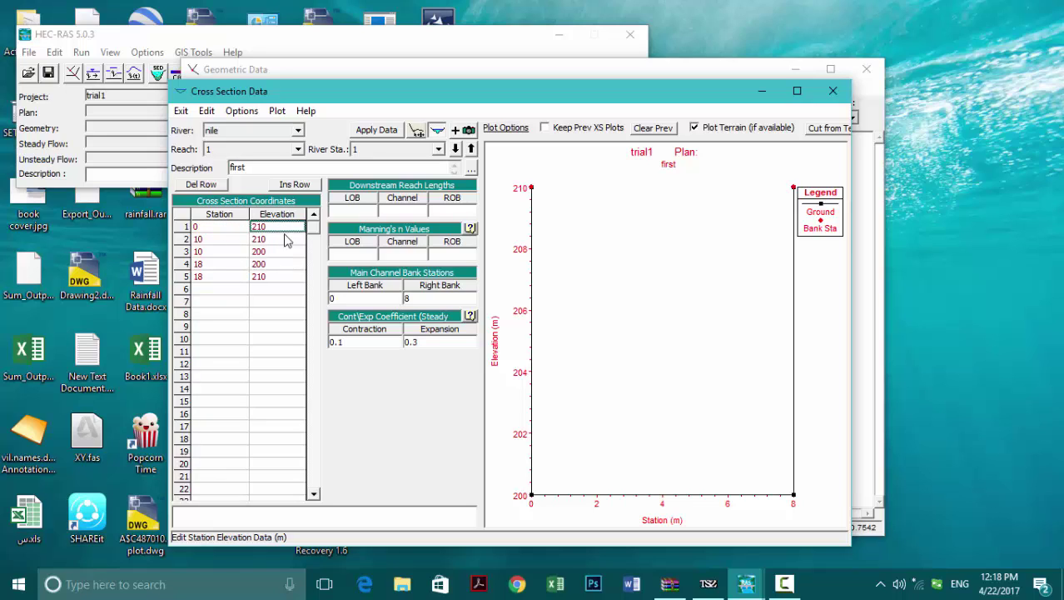
pyautogui.click(372, 133)
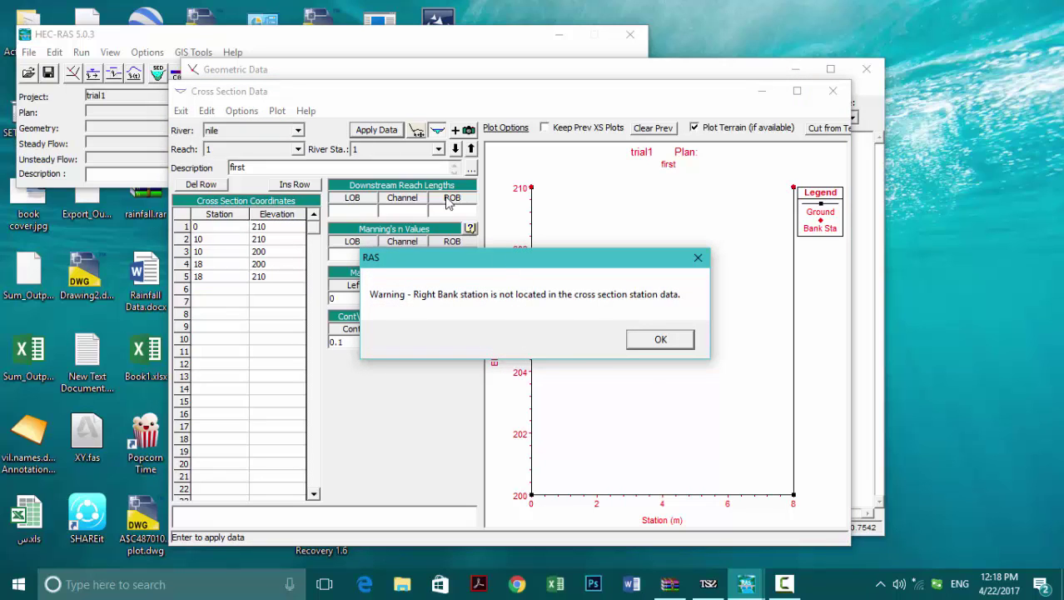
pyautogui.click(661, 341)
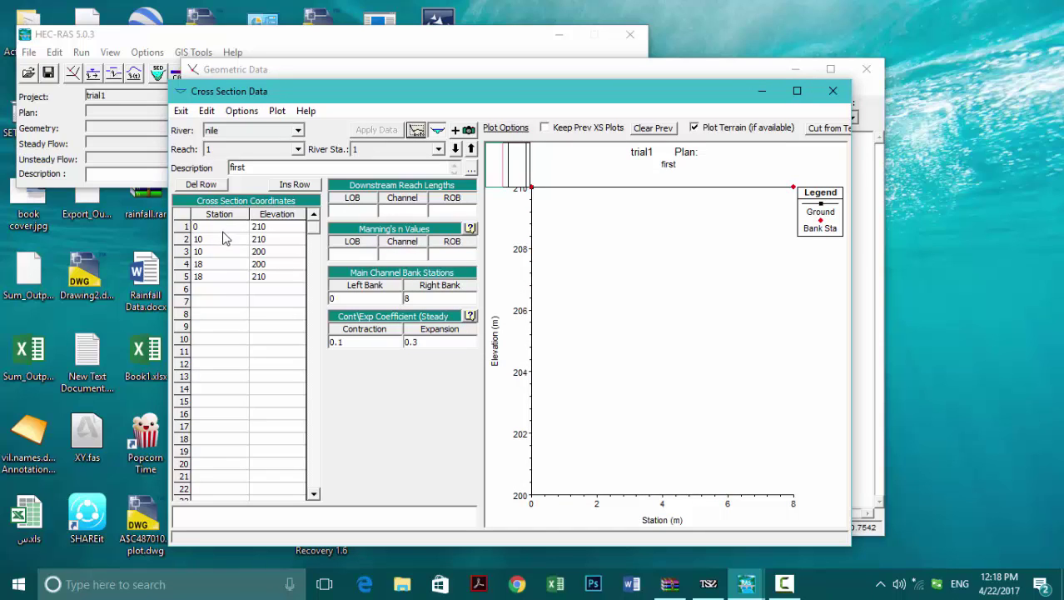
# Set the first cross-section point's elevation to 211 and apply the data.
pyautogui.click(282, 233)
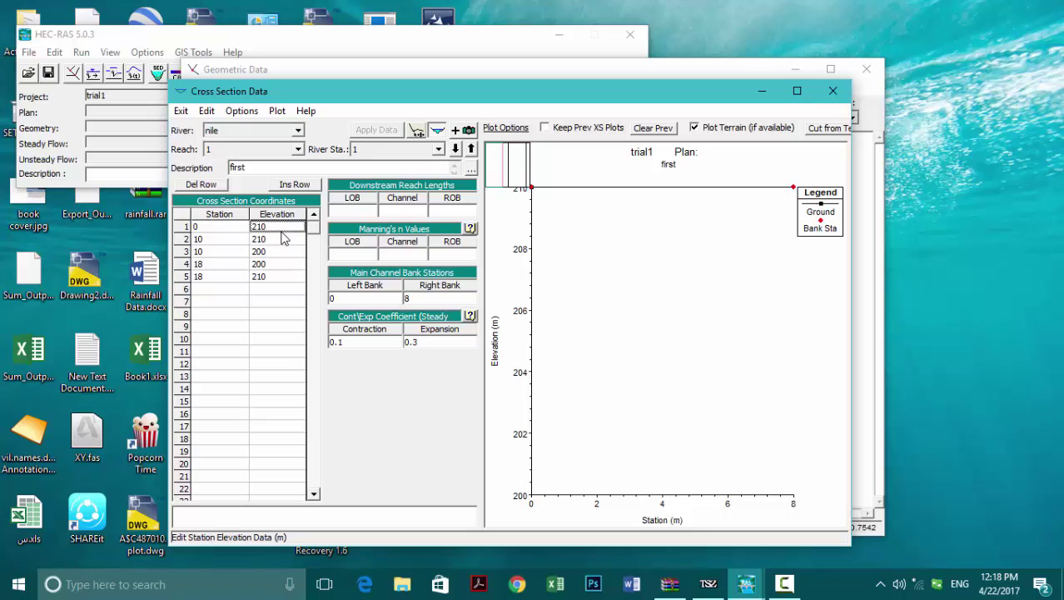
pyautogui.press('BackSpace')
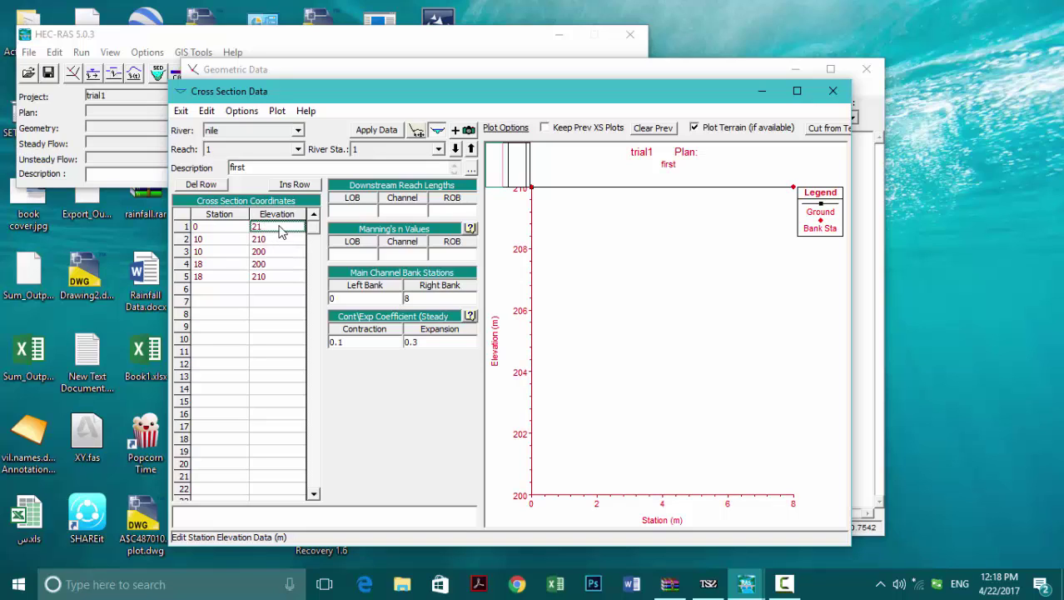
pyautogui.write('11')
pyautogui.click(283, 242)
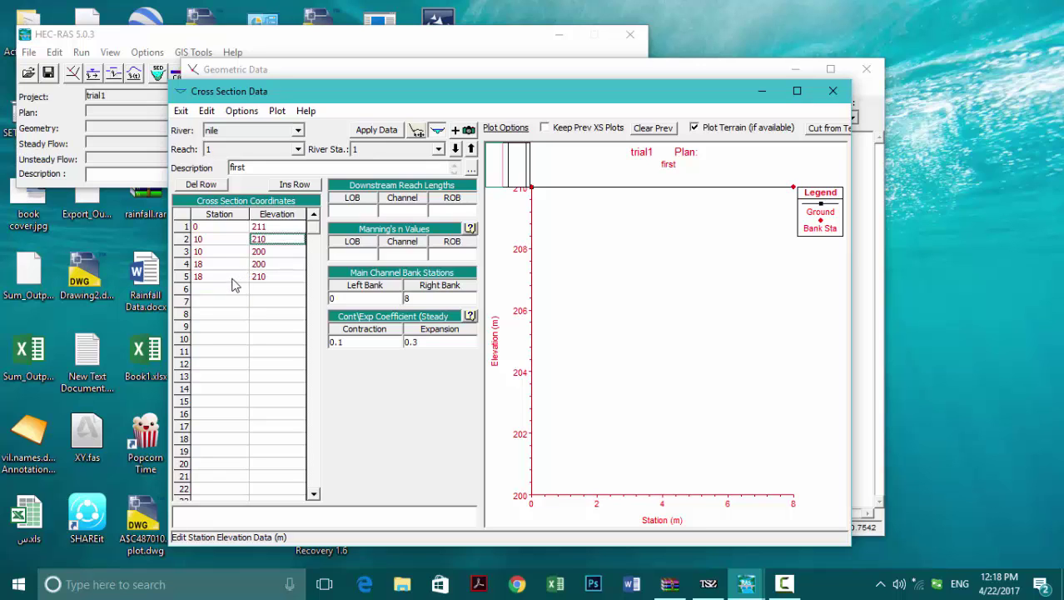
pyautogui.click(367, 136)
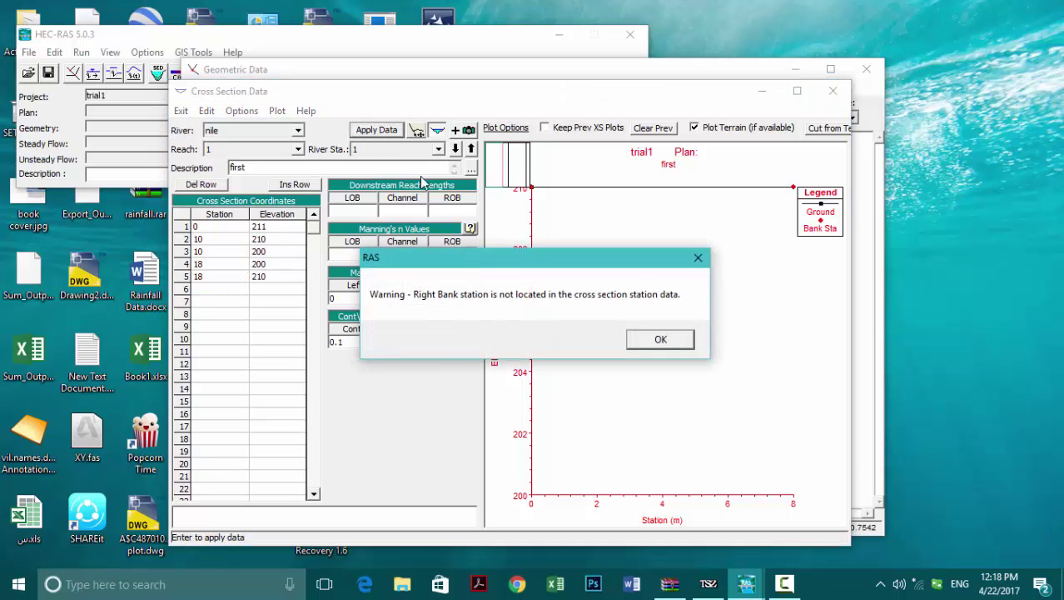
pyautogui.click(661, 340)
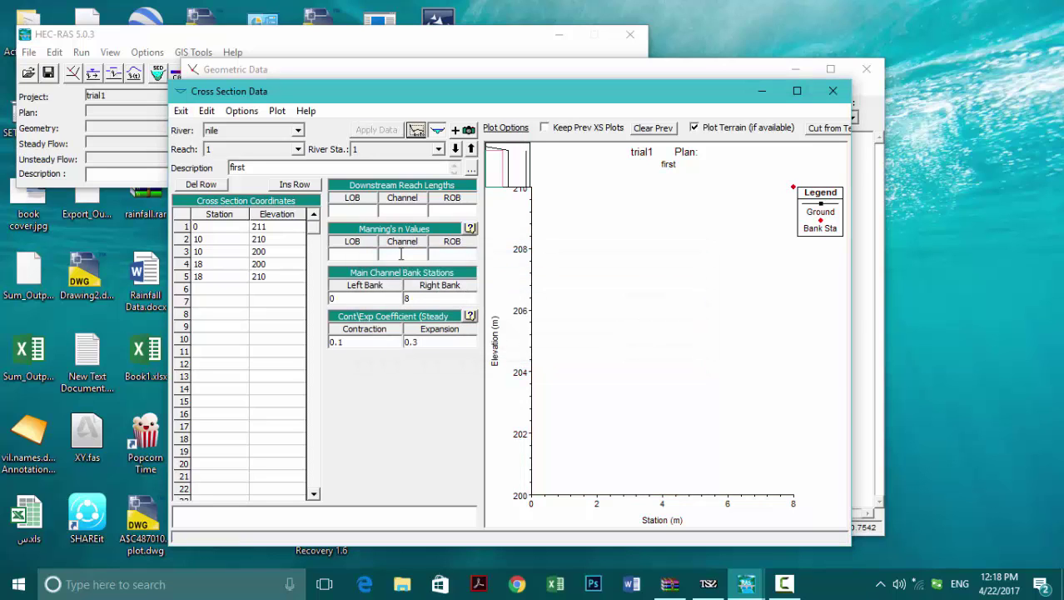
# Set the right bank station to 18 and apply the data.
pyautogui.click(419, 300)
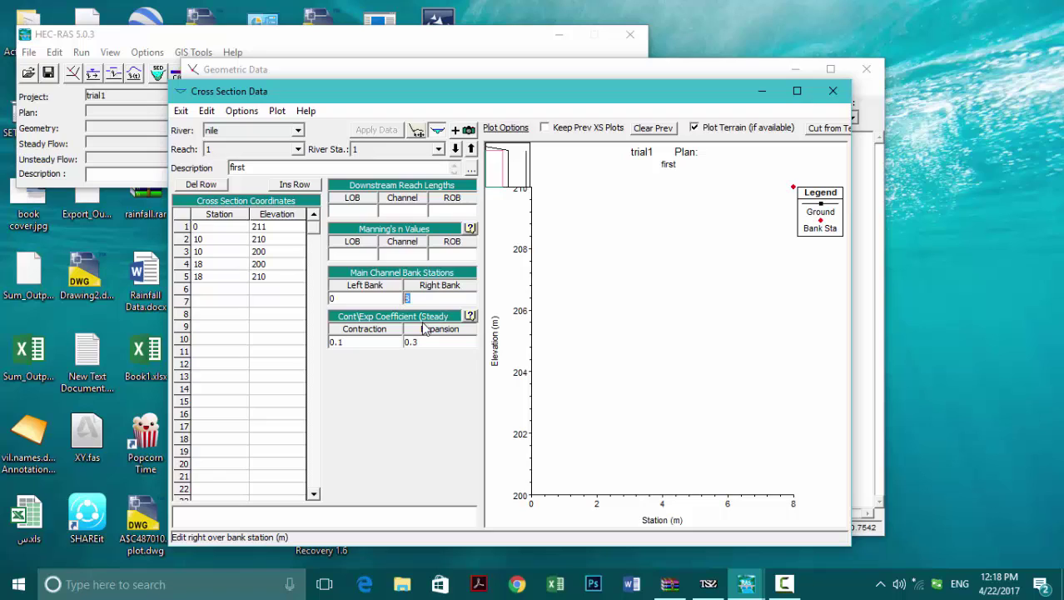
pyautogui.write('1')
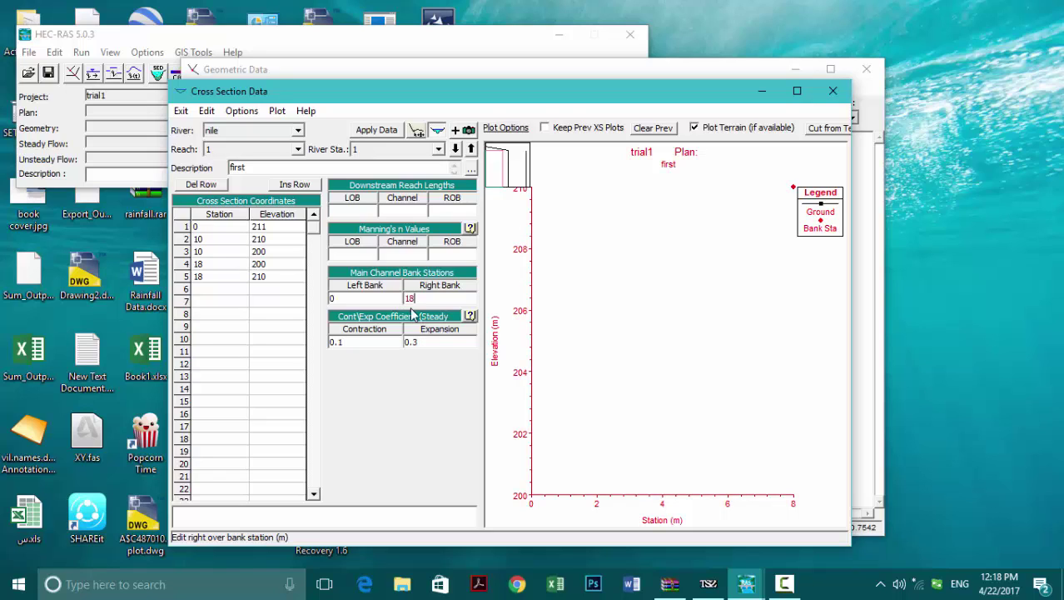
pyautogui.click(386, 131)
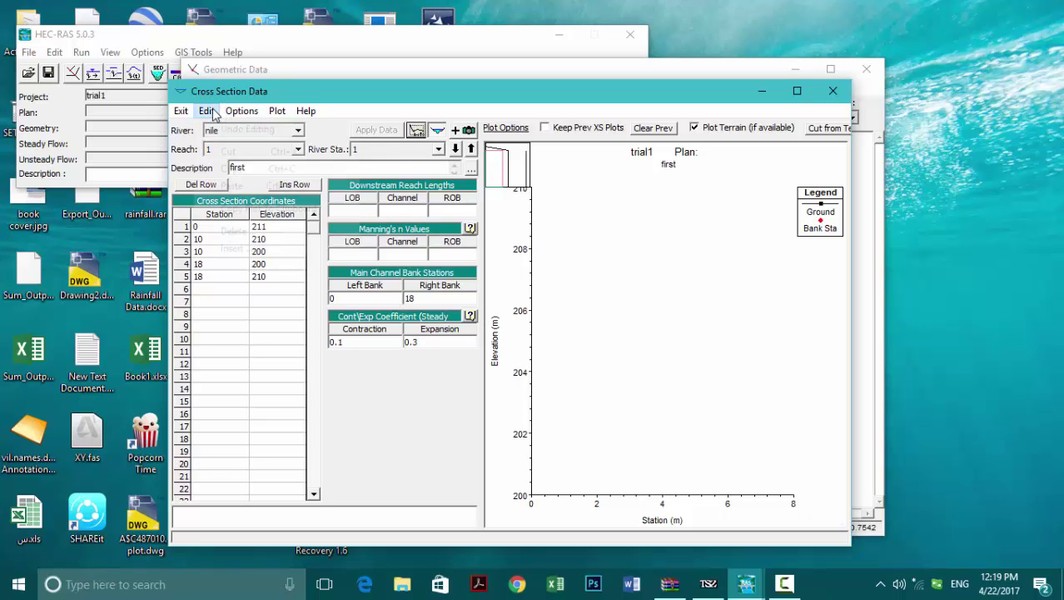
pyautogui.click(208, 112)
pyautogui.click(239, 112)
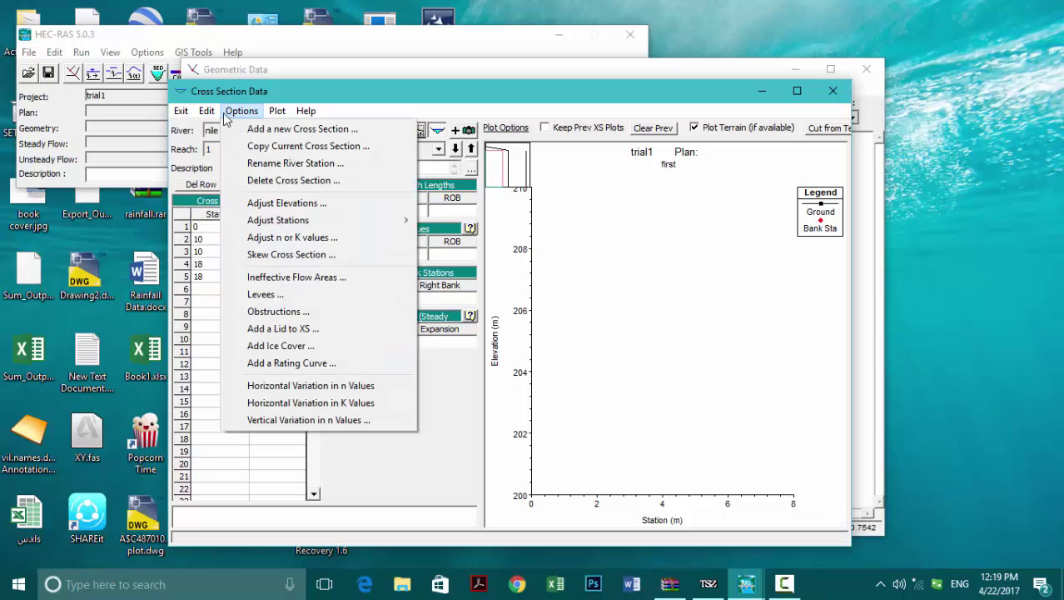
pyautogui.moveTo(277, 119)
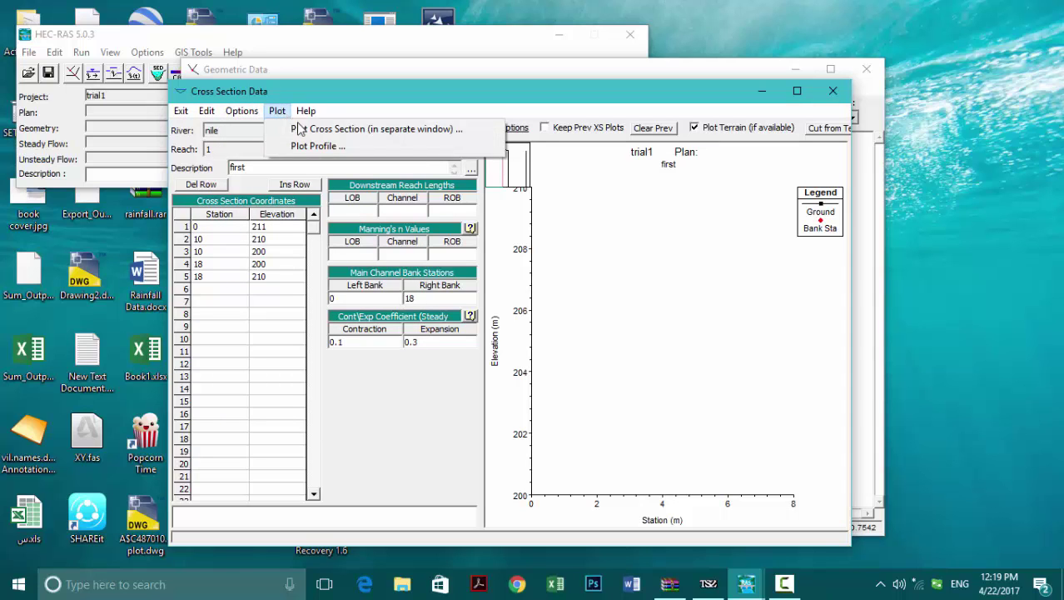
pyautogui.press('Escape')
# Turn on keeping previous cross-section plots and bring the whole cross-section back into the plot.
pyautogui.click(616, 130)
pyautogui.click(682, 264)
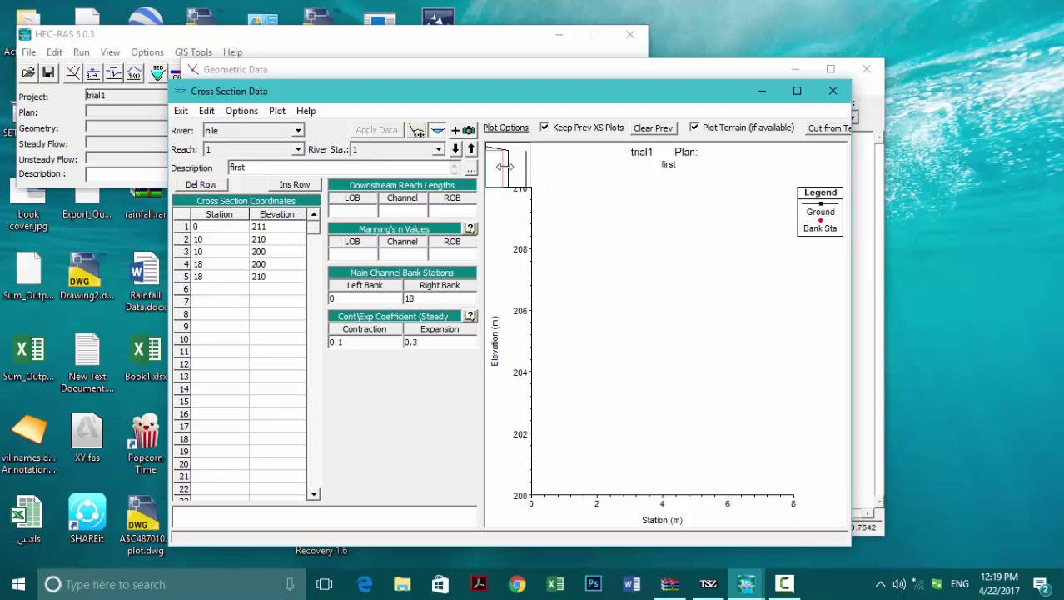
pyautogui.moveTo(510, 166); pyautogui.dragTo(548, 174)
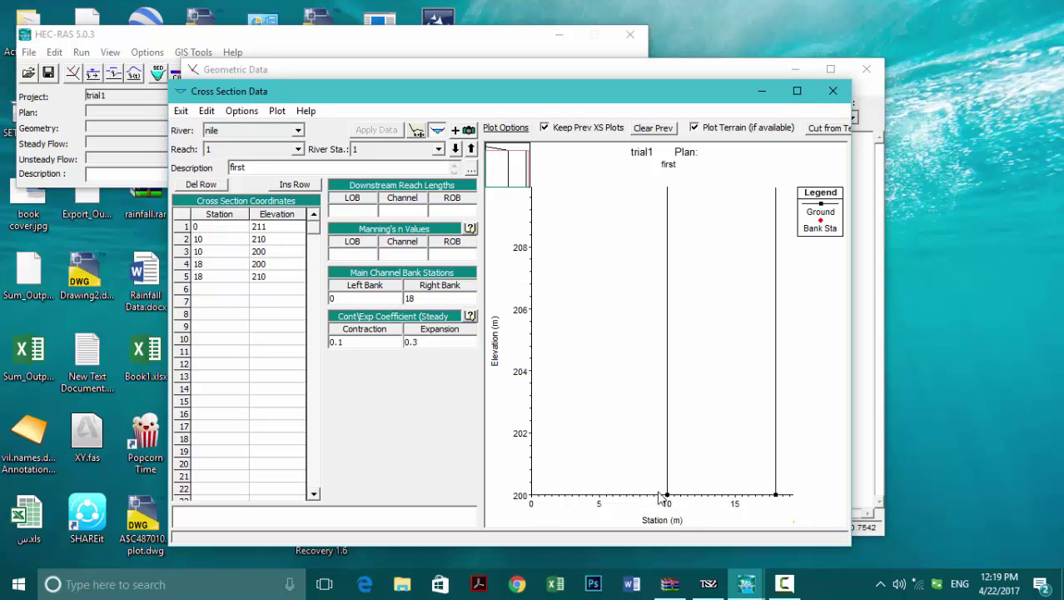
pyautogui.moveTo(523, 165); pyautogui.dragTo(521, 175)
pyautogui.rightClick(521, 175)
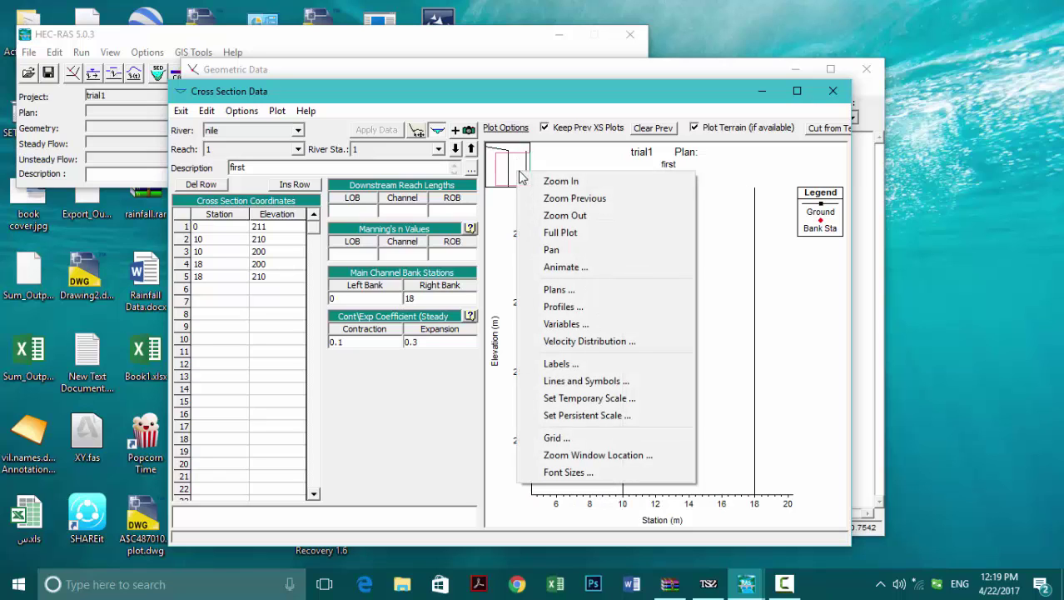
pyautogui.click(574, 198)
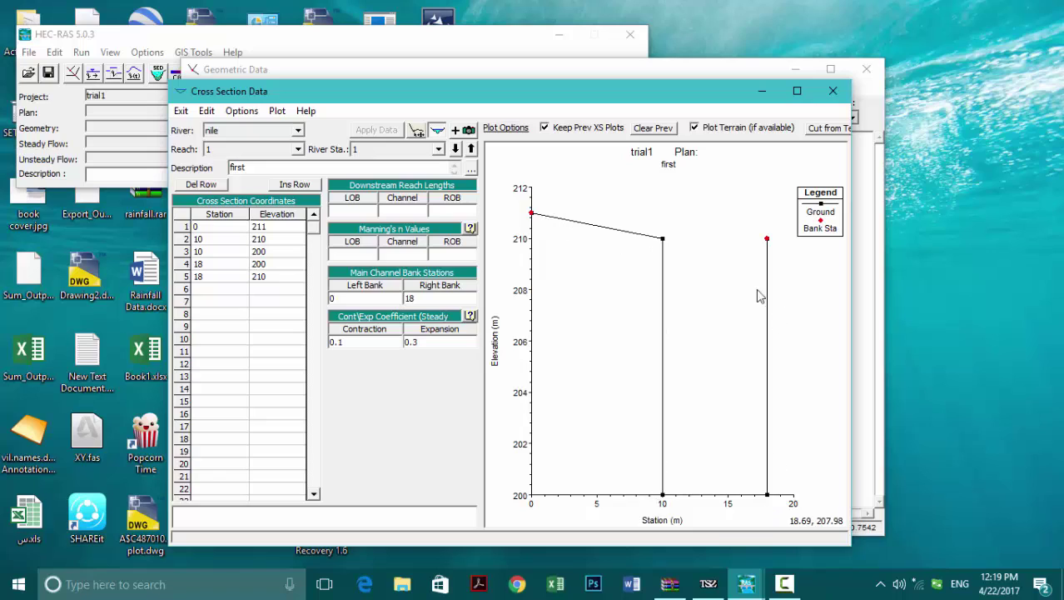
# Add a sixth cross-section point at station 28 with elevation 211 and apply the data.
pyautogui.click(221, 289)
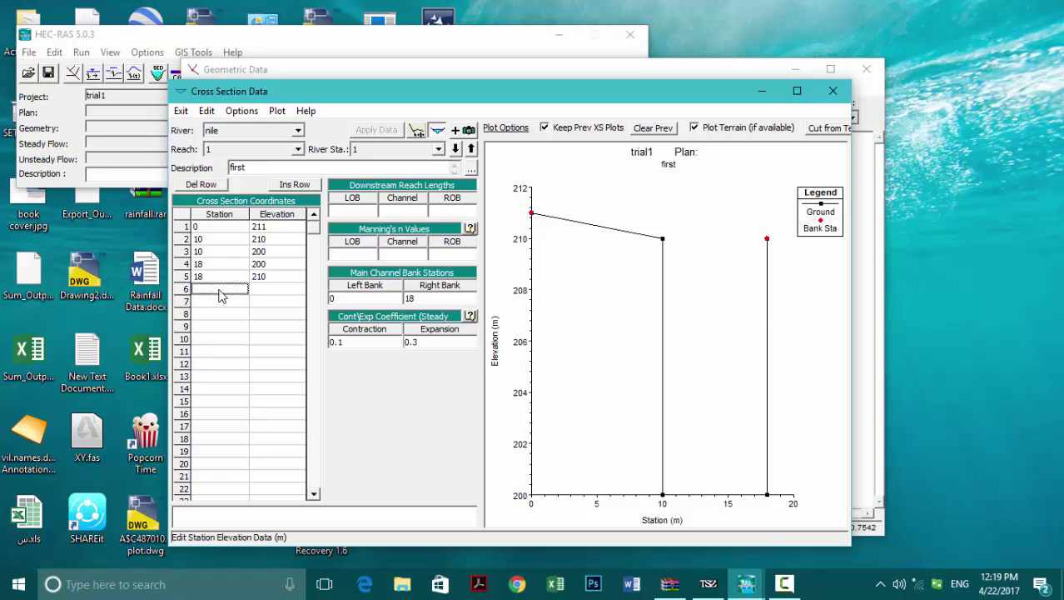
pyautogui.write('28')
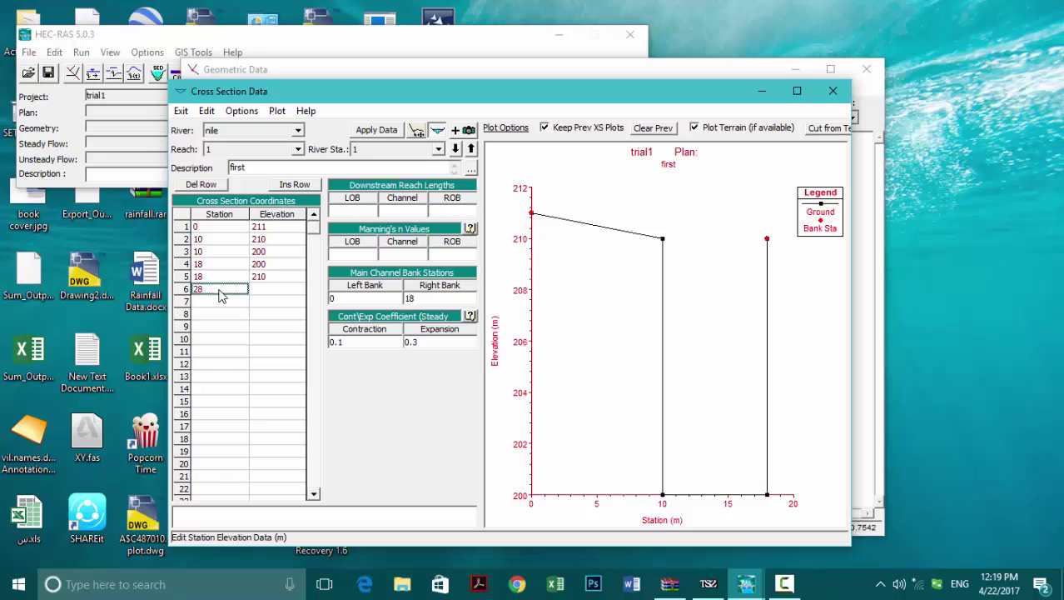
pyautogui.click(267, 290)
pyautogui.write('211')
pyautogui.click(370, 132)
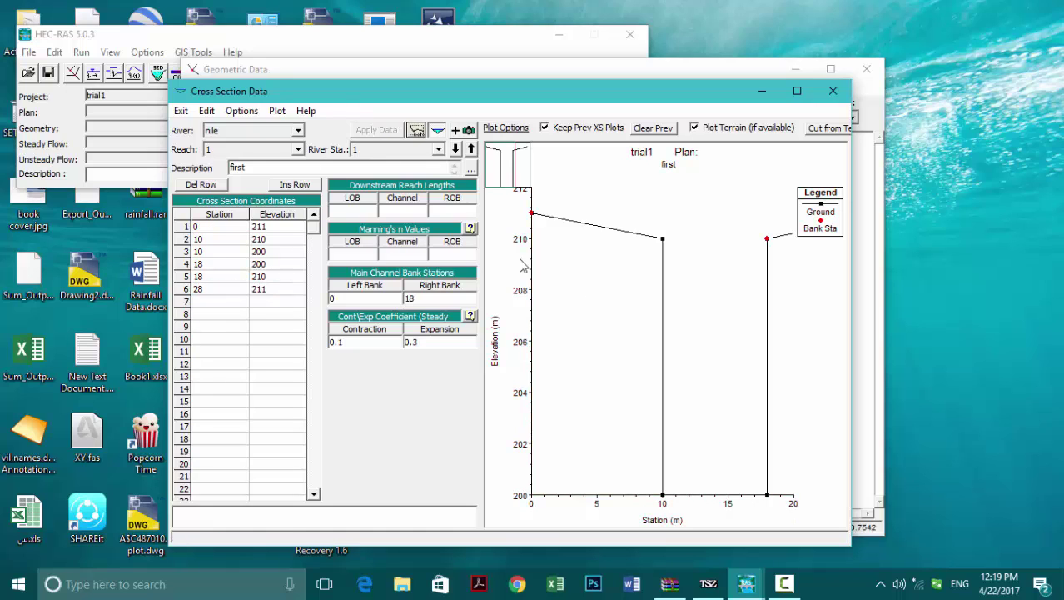
# Set the left bank station to 10 and apply the data.
pyautogui.moveTo(500, 177); pyautogui.dragTo(518, 167)
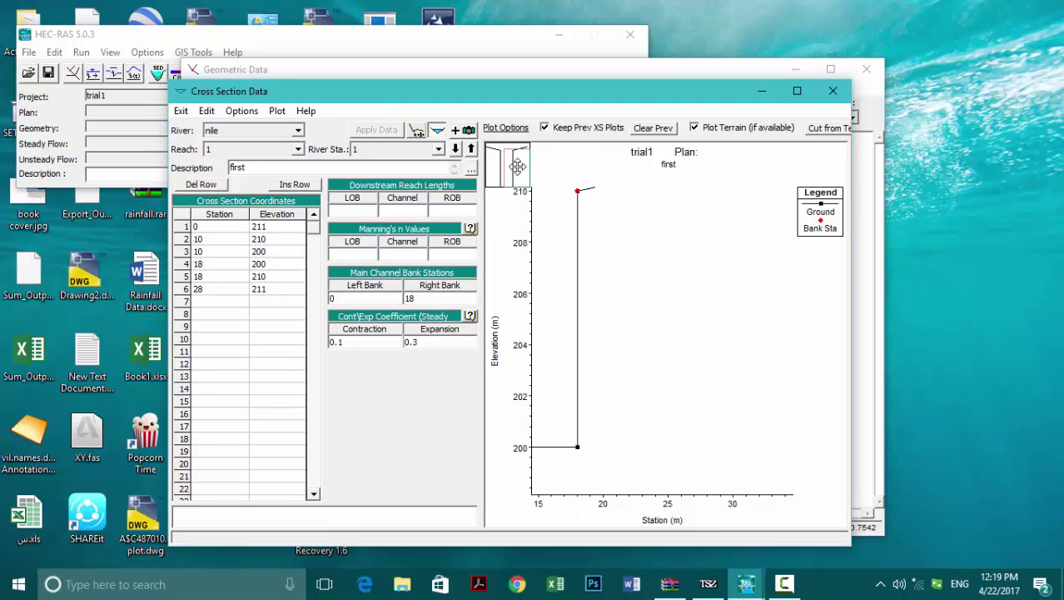
pyautogui.rightClick(518, 167)
pyautogui.click(575, 228)
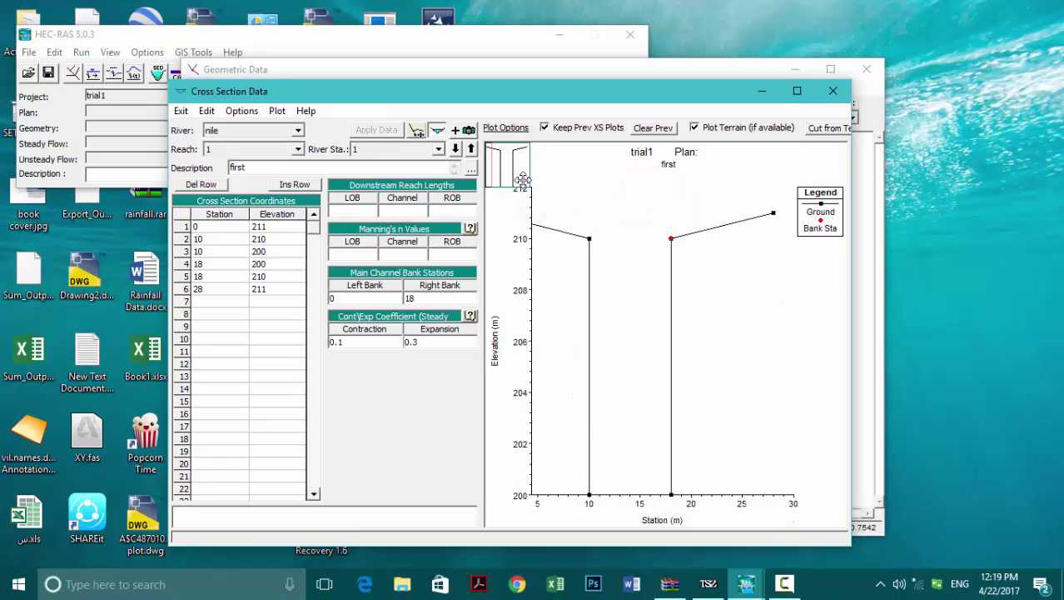
pyautogui.rightClick(522, 179)
pyautogui.click(570, 239)
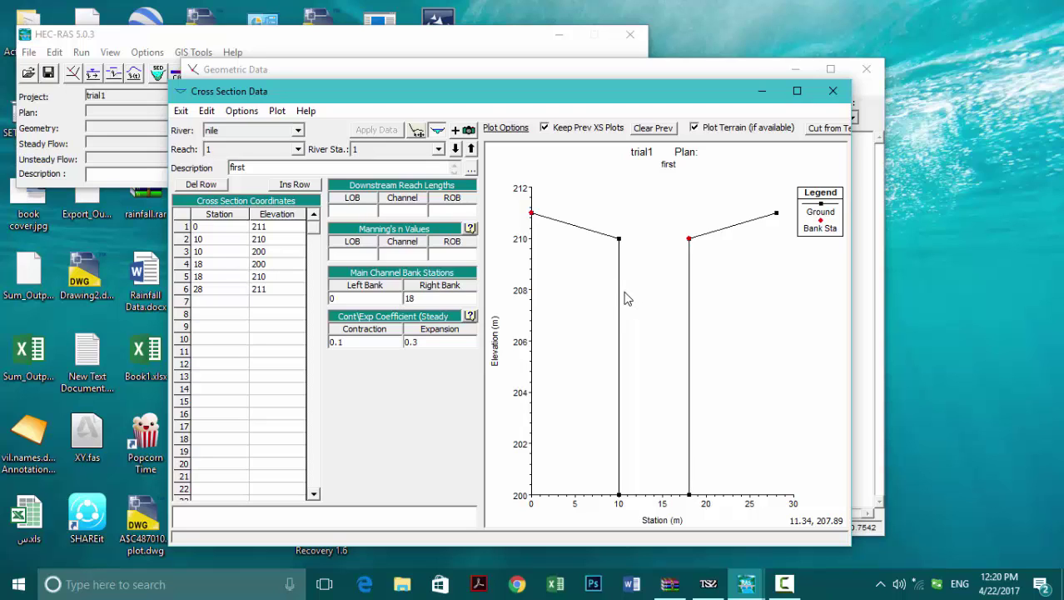
pyautogui.click(620, 240)
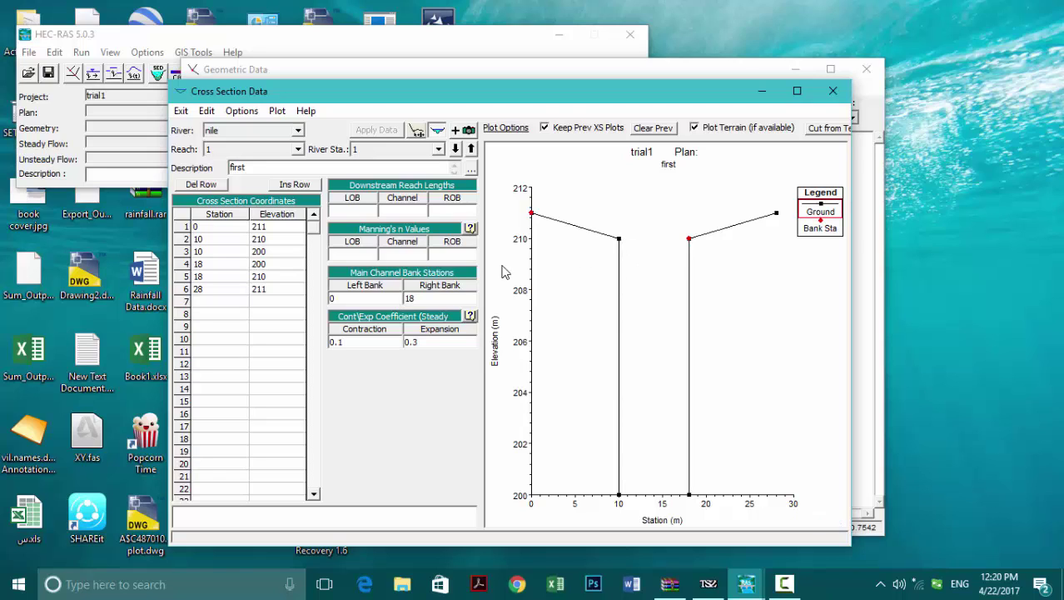
pyautogui.click(373, 301)
pyautogui.press('BackSpace')
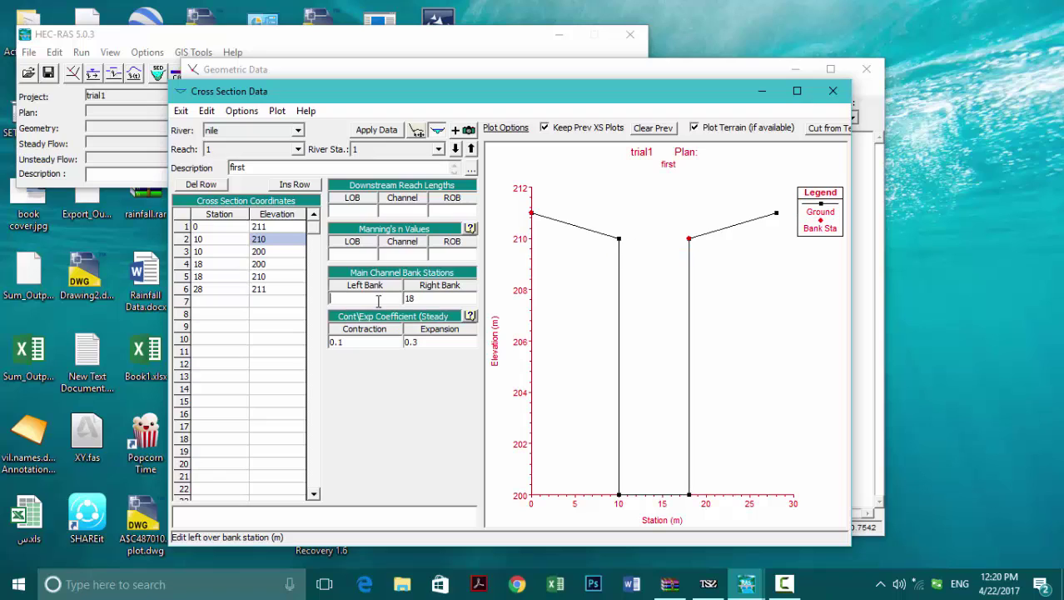
pyautogui.write('10')
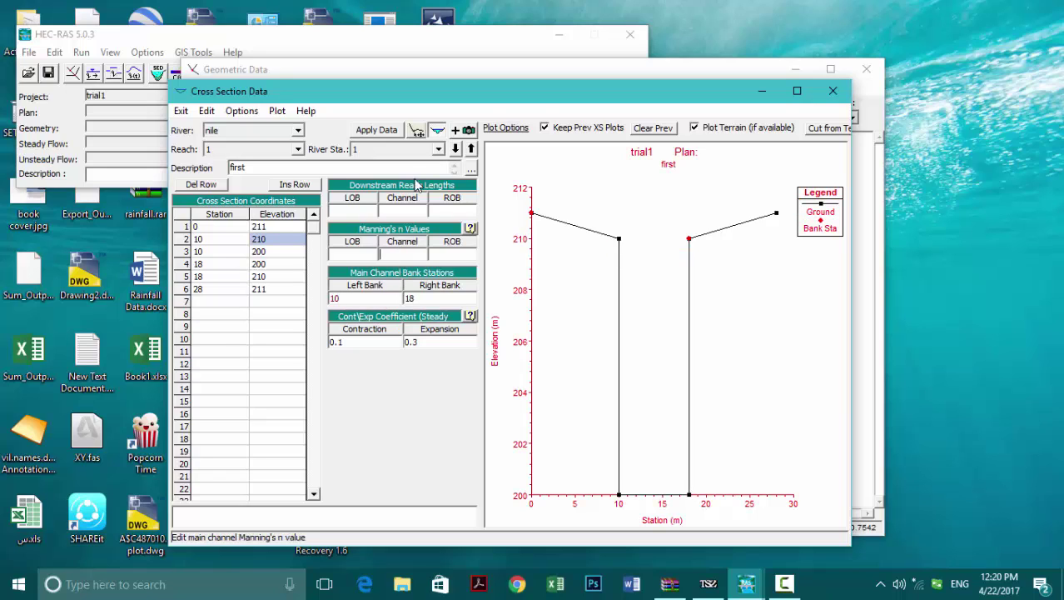
pyautogui.click(389, 134)
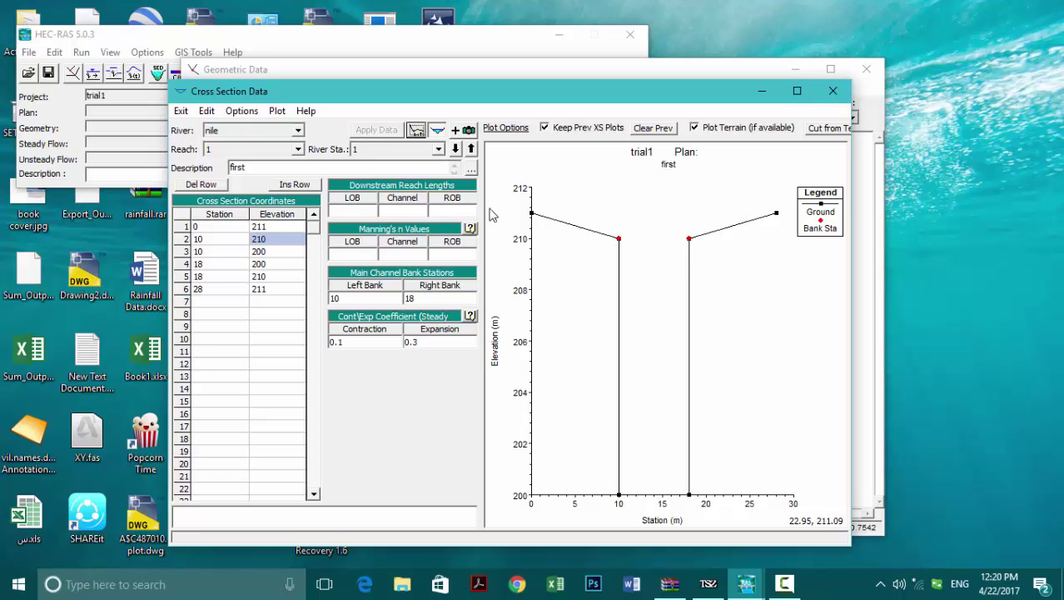
# Set Manning's n values to 0.025 for the main channel and 0.035 for both the left and right overbanks.
pyautogui.click(400, 255)
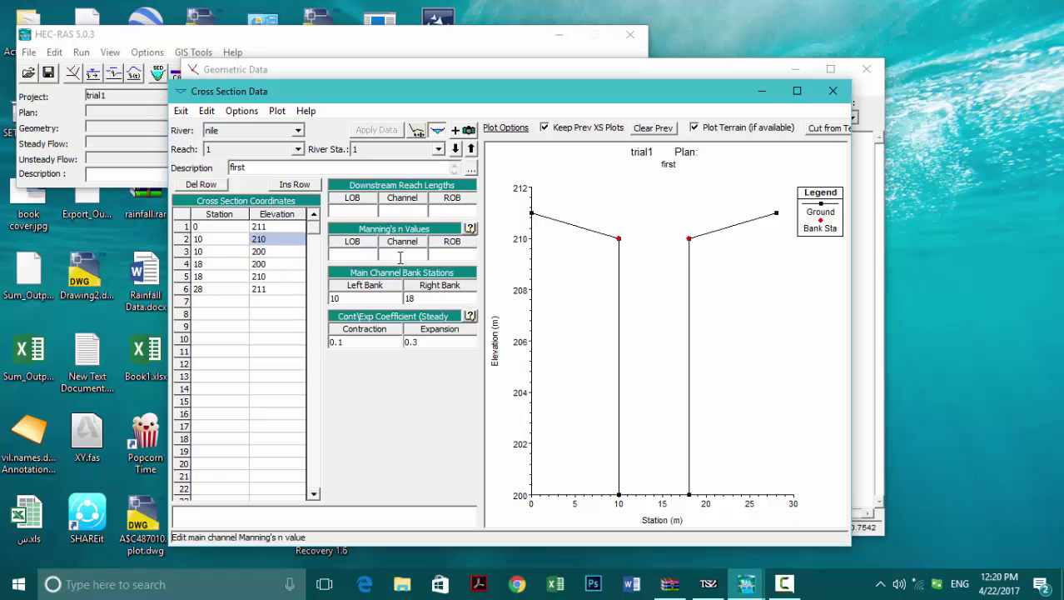
pyautogui.write('0.025')
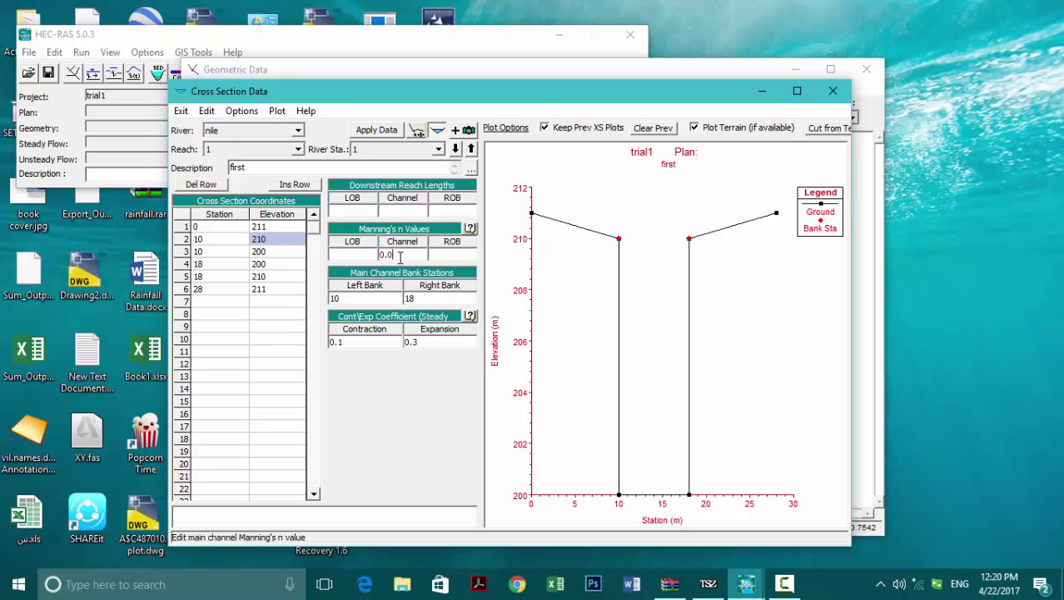
pyautogui.click(344, 254)
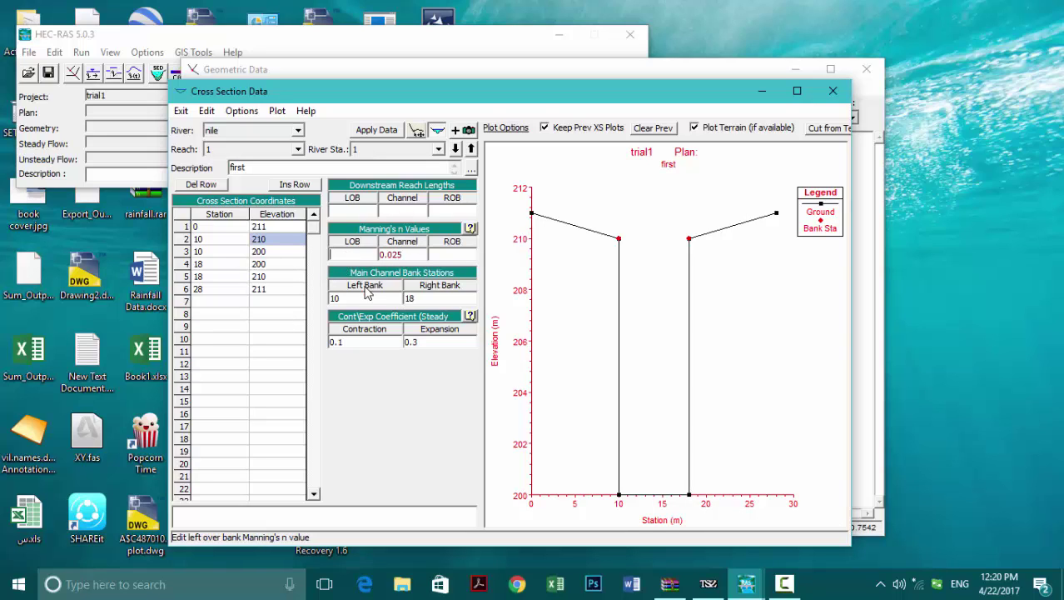
pyautogui.write('0.035')
pyautogui.click(456, 255)
pyautogui.write('0.035')
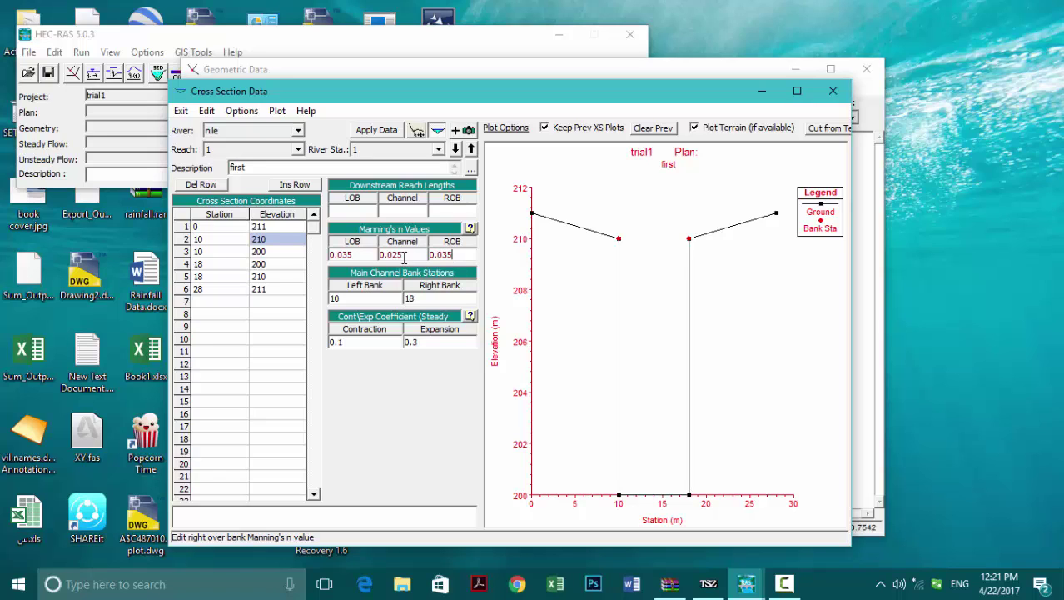
pyautogui.click(432, 342)
pyautogui.click(378, 341)
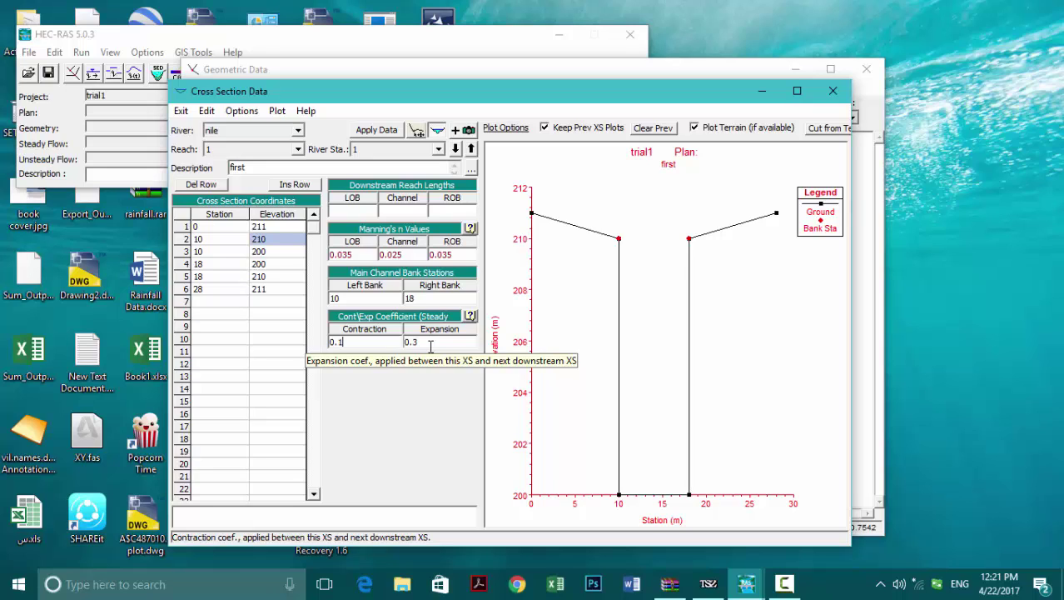
# Set the downstream reach lengths to 500 for the left overbank, channel and right overbank, and apply the data.
pyautogui.click(366, 212)
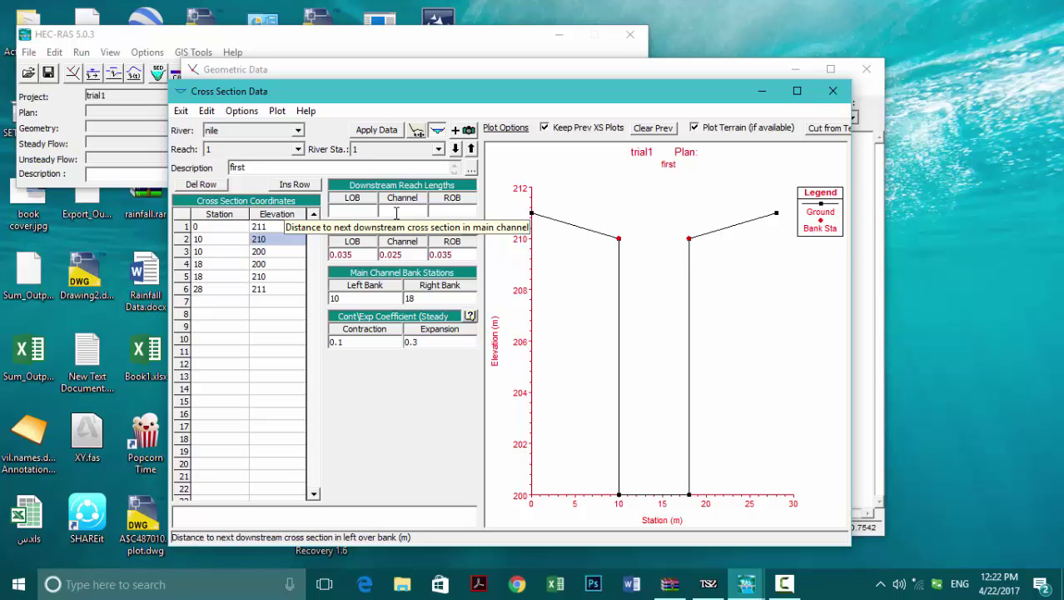
pyautogui.write('500')
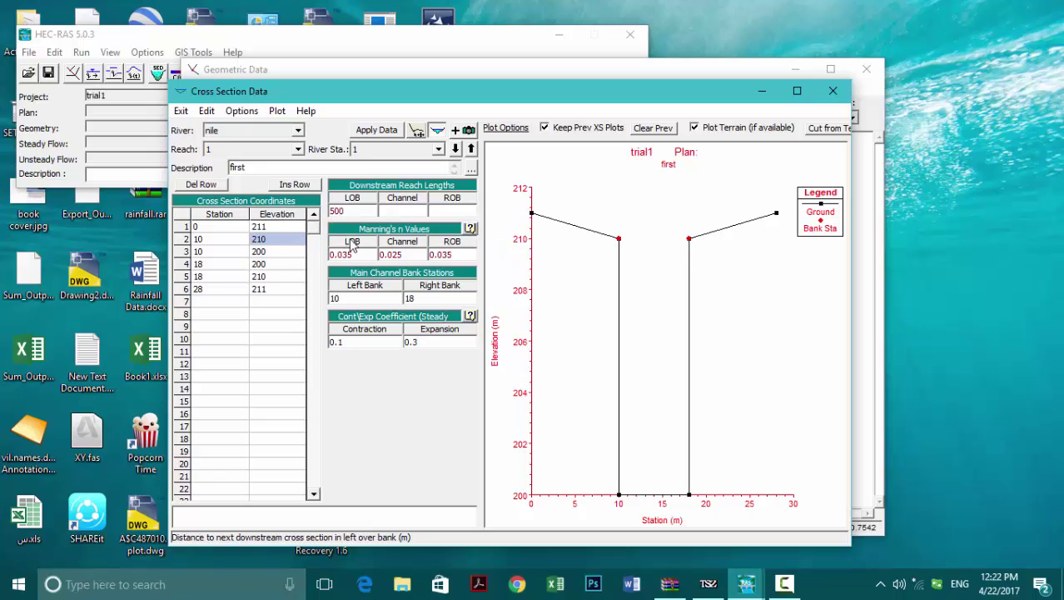
pyautogui.click(401, 212)
pyautogui.write('500')
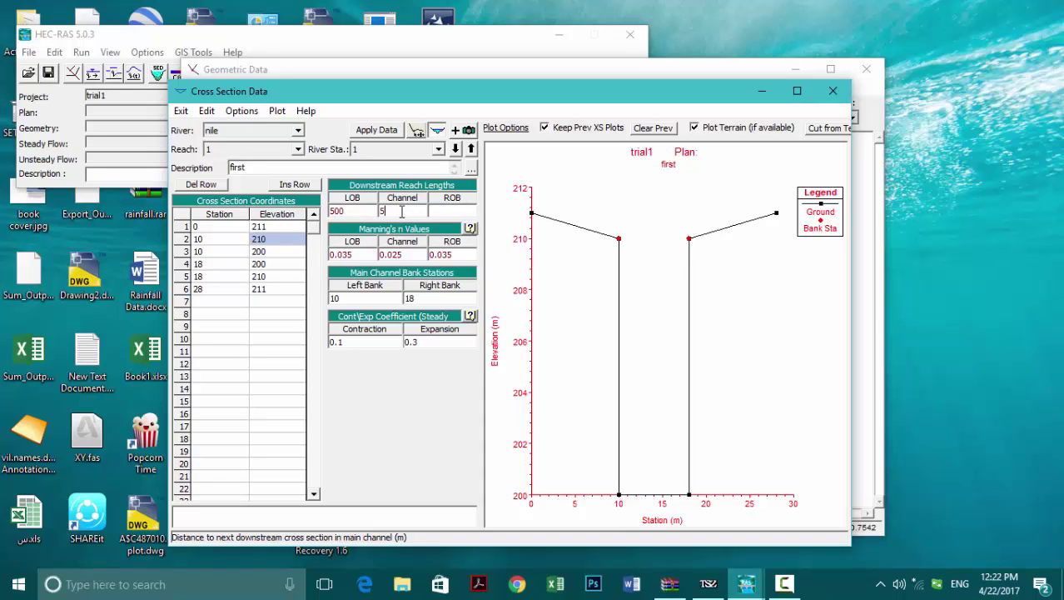
pyautogui.click(447, 212)
pyautogui.write('500')
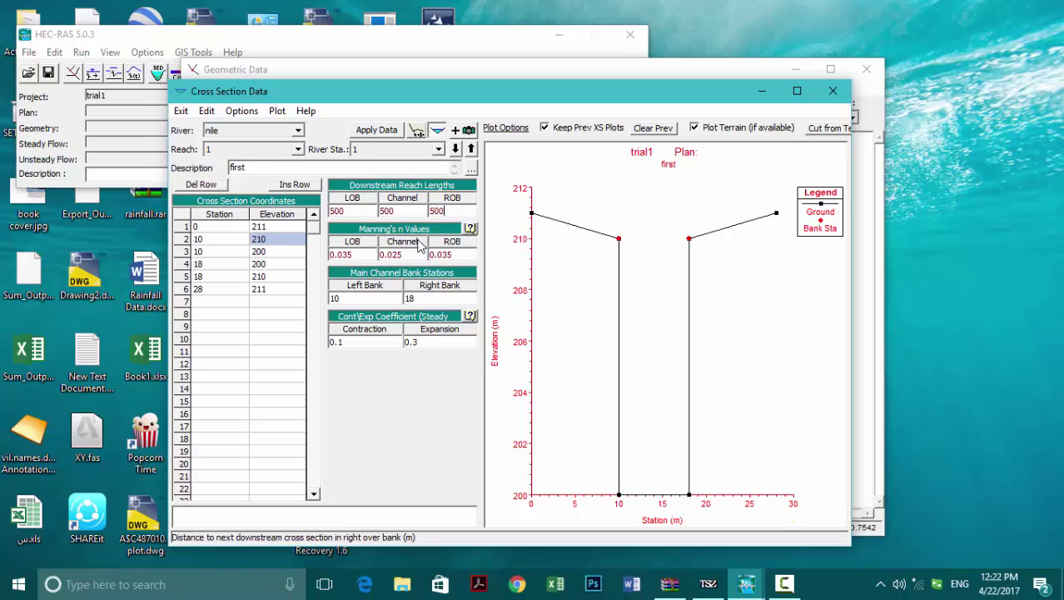
pyautogui.click(404, 211)
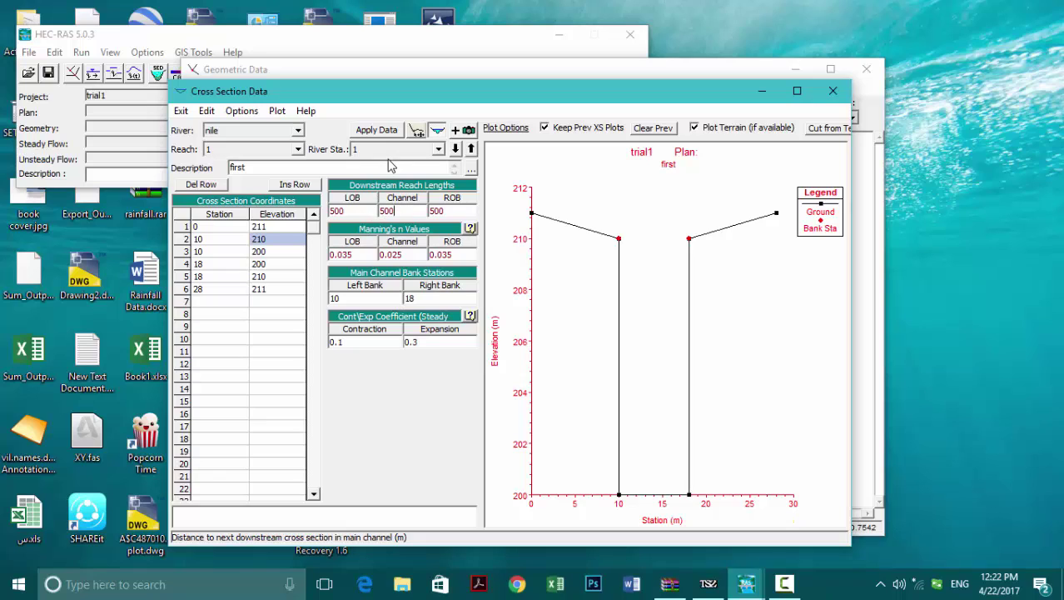
pyautogui.click(208, 111)
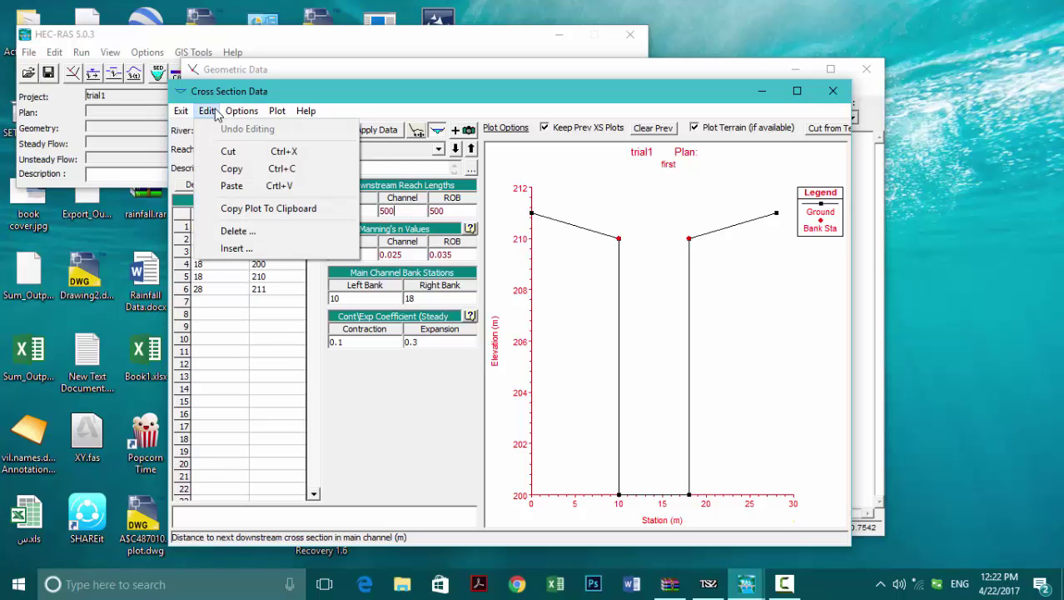
pyautogui.click(260, 113)
pyautogui.click(375, 131)
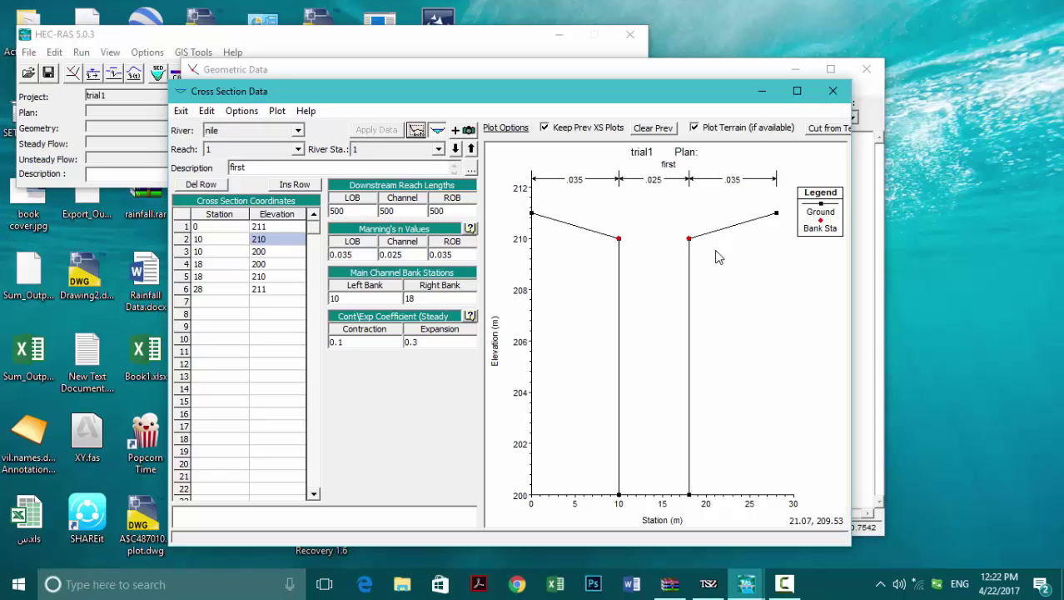
# Add a new cross section at river station 2 in the reach and describe it as 2nd.
pyautogui.click(207, 111)
pyautogui.click(242, 111)
pyautogui.click(243, 110)
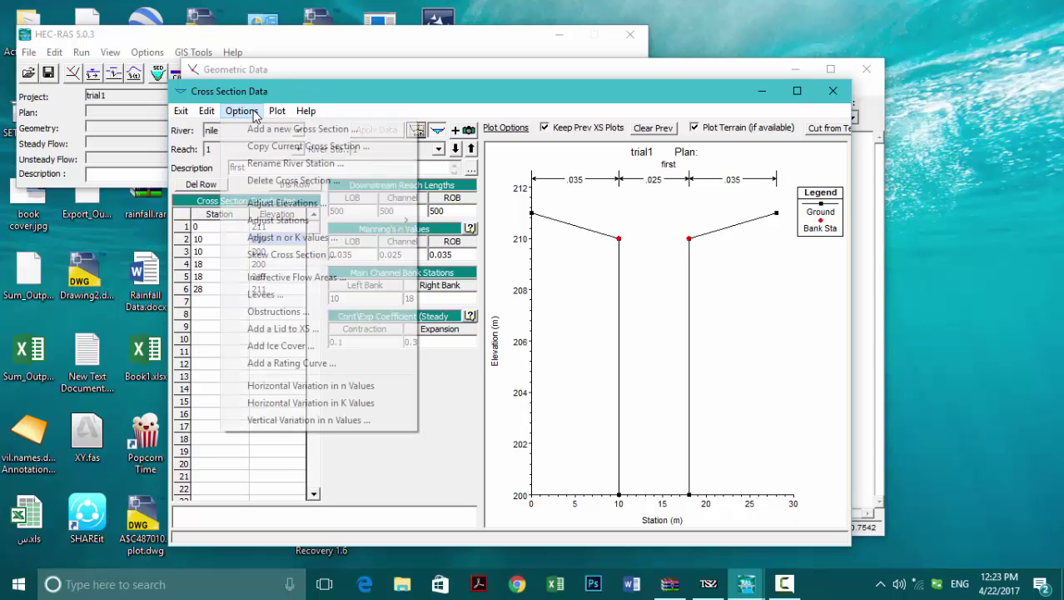
pyautogui.click(276, 131)
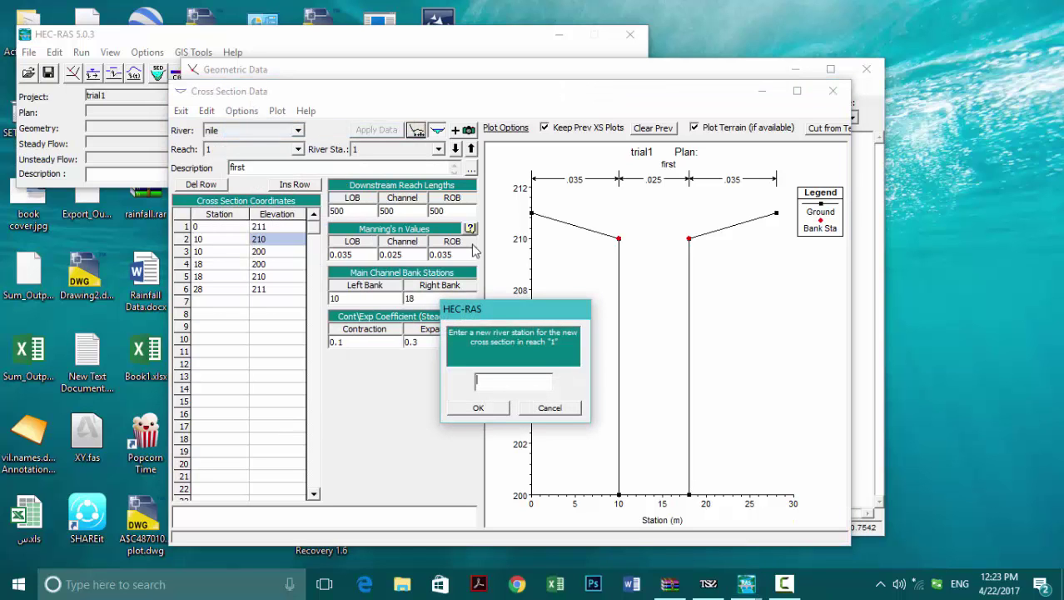
pyautogui.write('2')
pyautogui.click(479, 407)
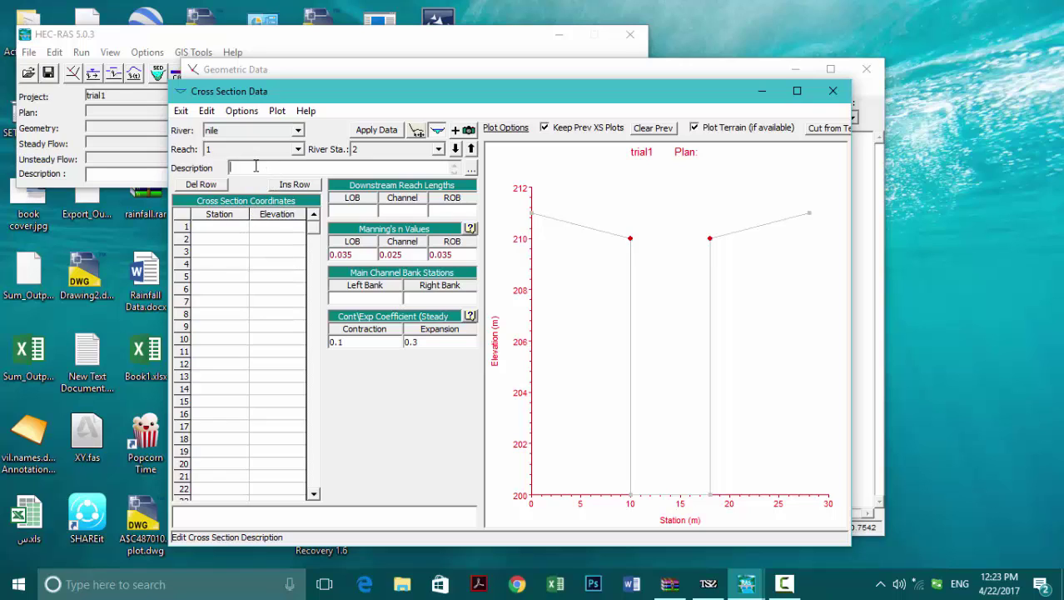
pyautogui.write('2nd')
# Enter the first two coordinates of the river station 2 cross section: station 0 at elevation 210 and station 0 at elevation 199.8.
pyautogui.click(222, 229)
pyautogui.write('0')
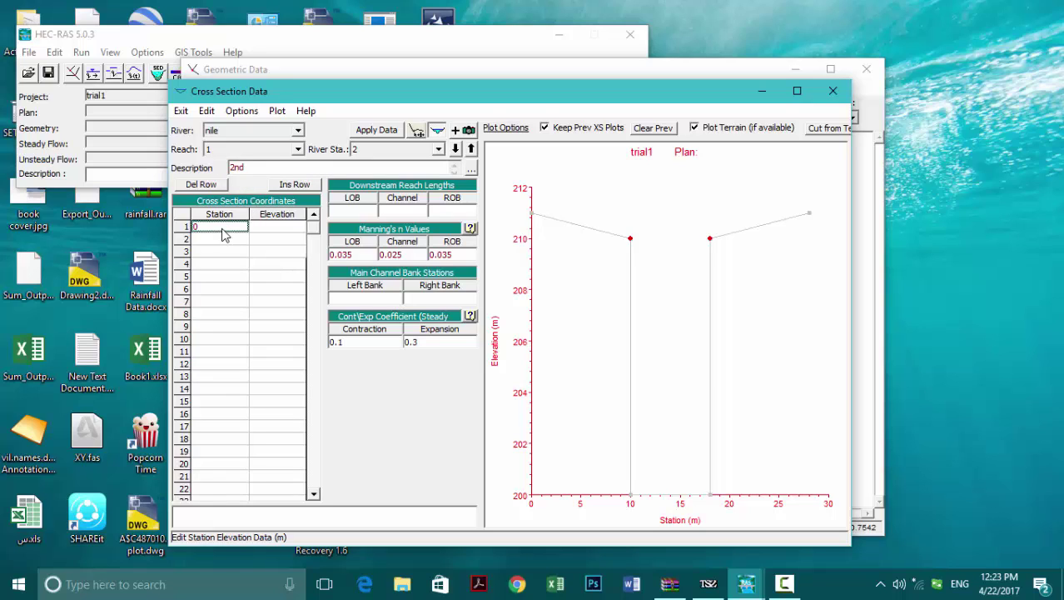
pyautogui.click(267, 233)
pyautogui.write('210')
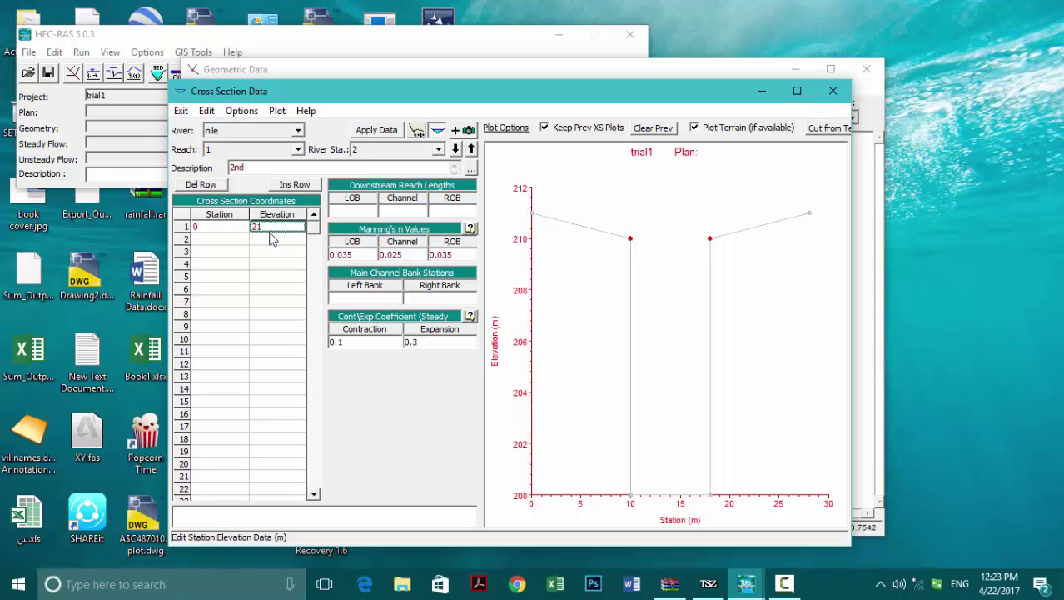
pyautogui.click(216, 240)
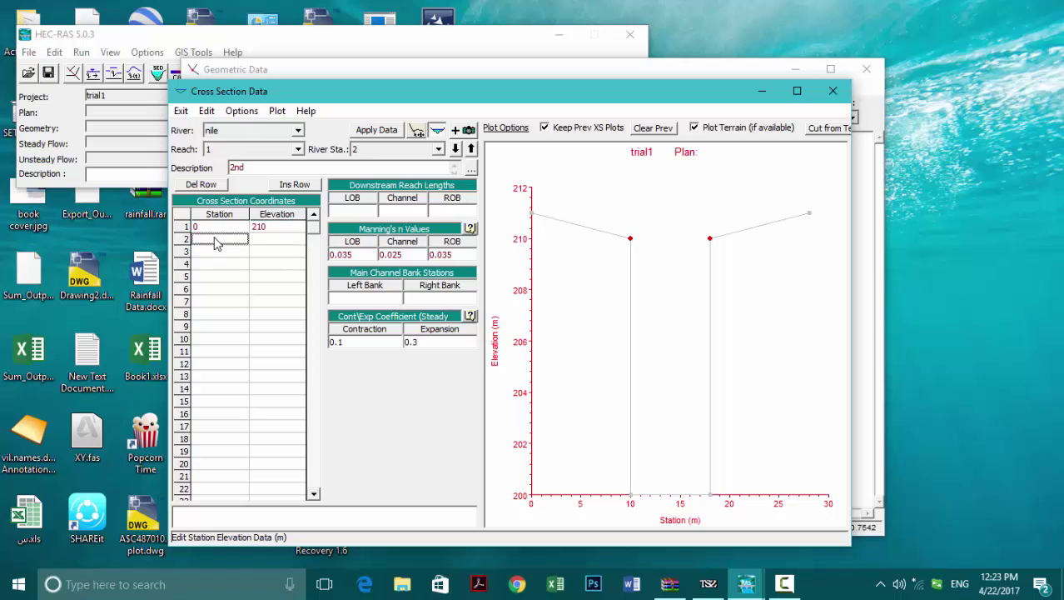
pyautogui.write('0')
pyautogui.click(260, 239)
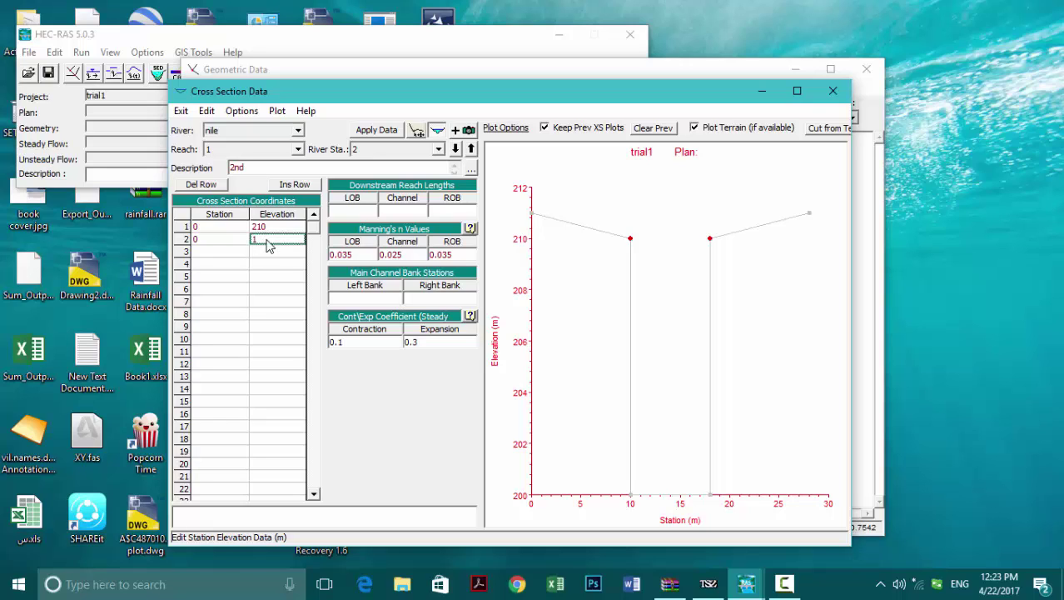
pyautogui.write('99.8')
# Enter the third and fourth coordinates at station 8 with elevations 199.8 and 210, apply the data and show the full plot.
pyautogui.click(269, 251)
pyautogui.write('199')
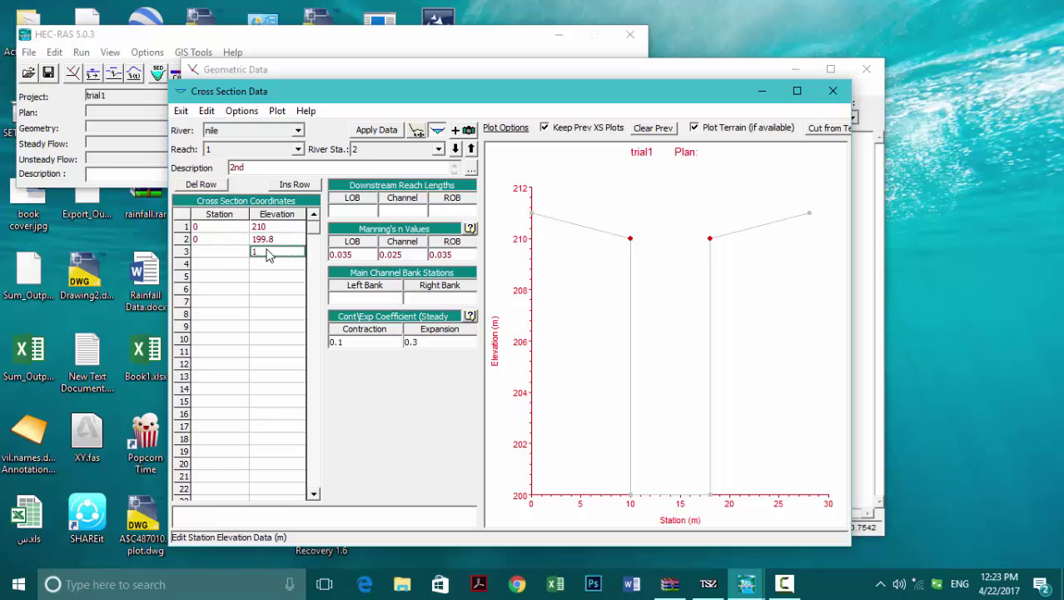
pyautogui.write('.8')
pyautogui.click(226, 253)
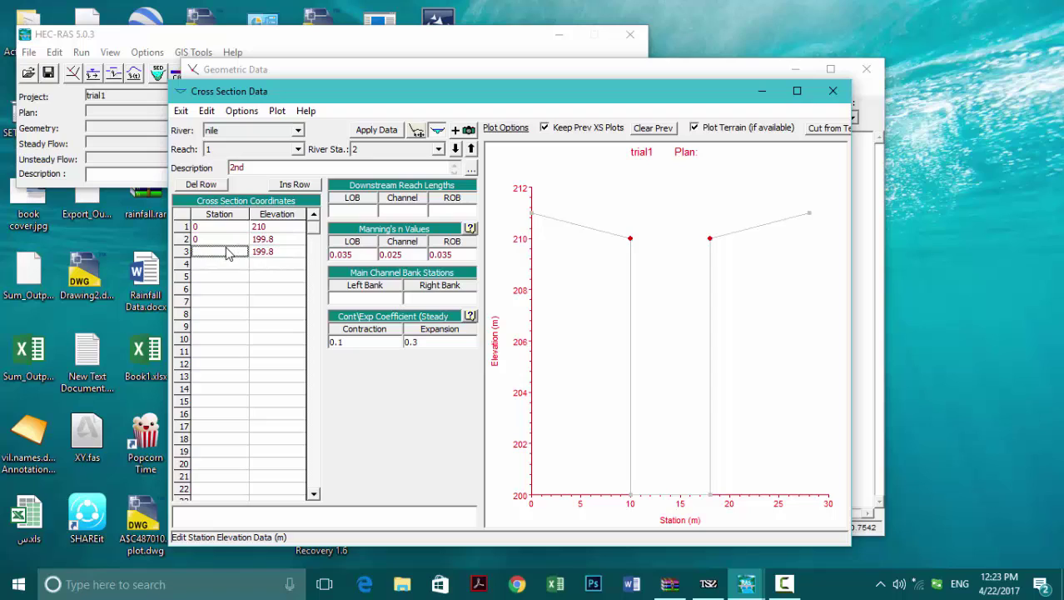
pyautogui.write('8')
pyautogui.click(222, 264)
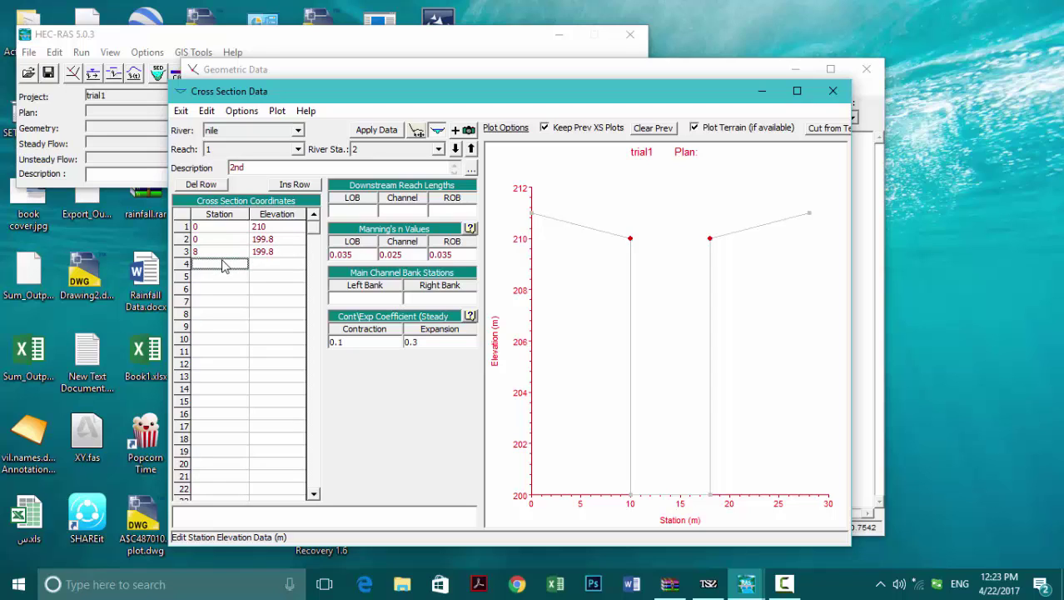
pyautogui.write('8')
pyautogui.click(265, 265)
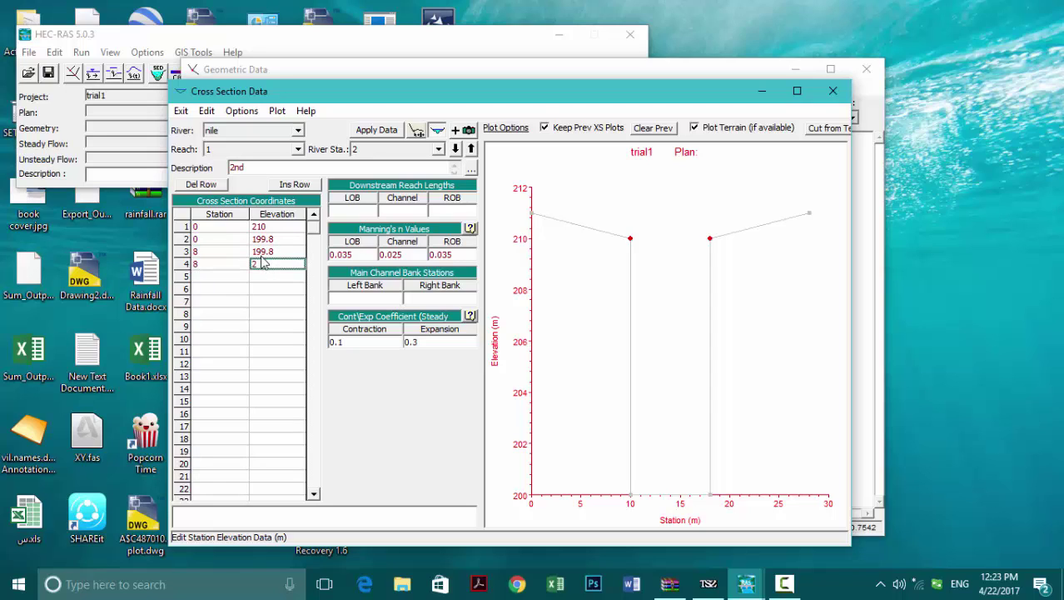
pyautogui.write('210')
pyautogui.click(364, 135)
pyautogui.rightClick(522, 164)
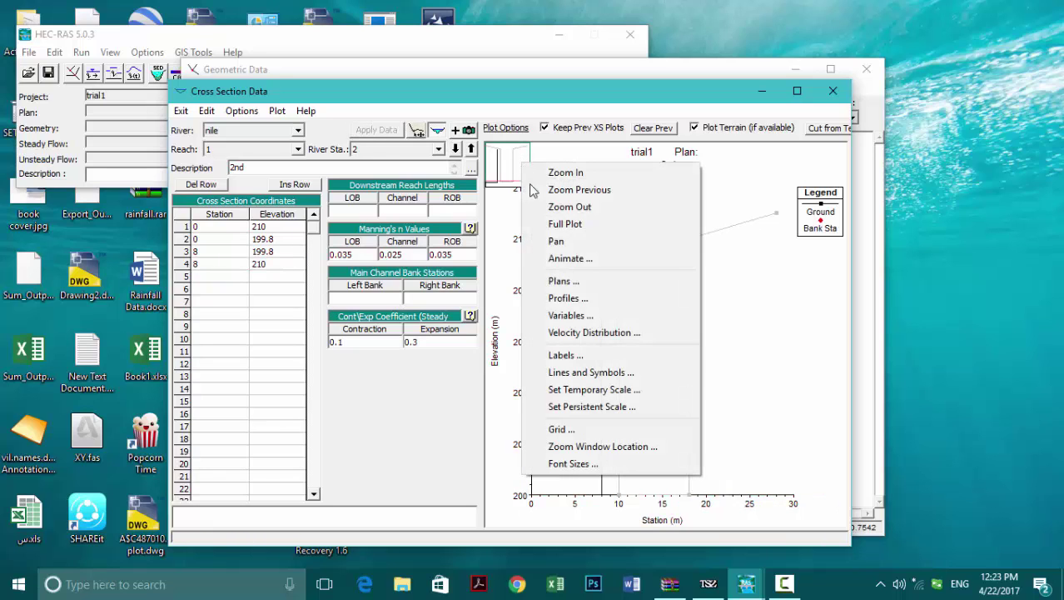
pyautogui.click(595, 225)
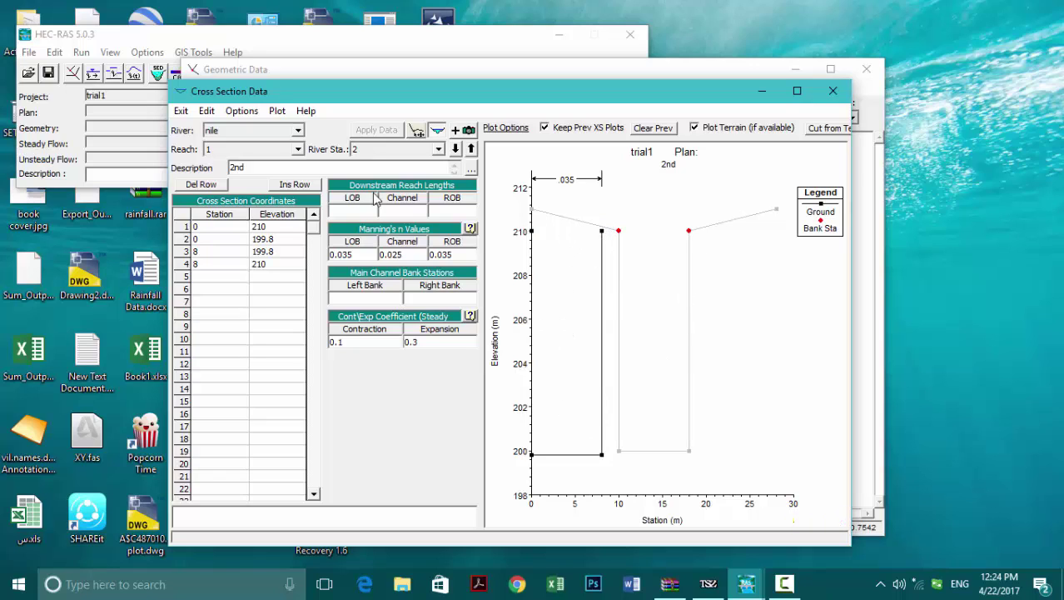
# Set the main channel bank stations of the 2nd cross section to 0 for the left bank and 8 for the right bank.
pyautogui.click(360, 298)
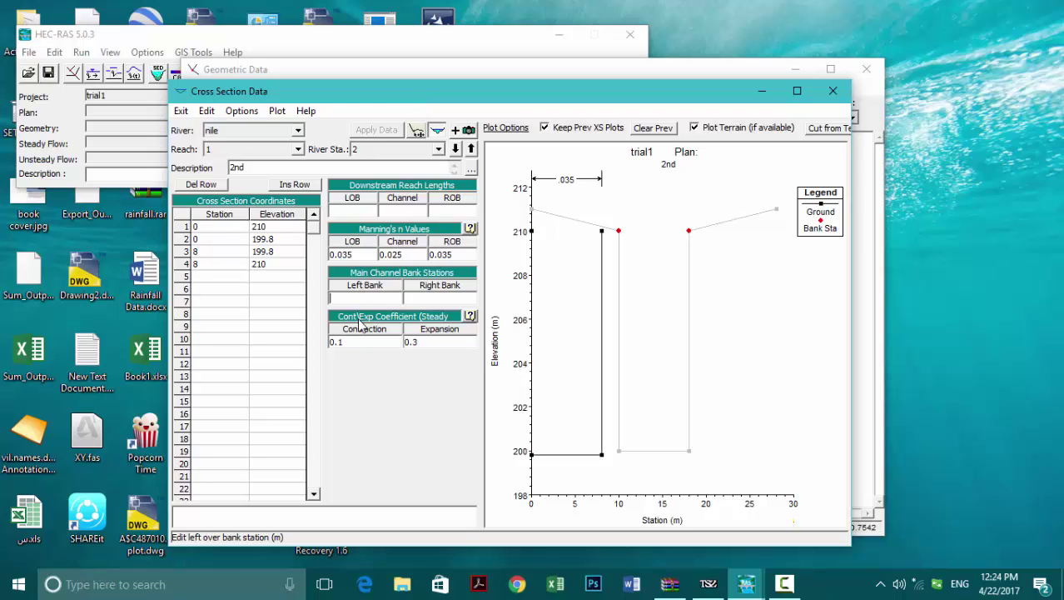
pyautogui.write('0')
pyautogui.click(422, 299)
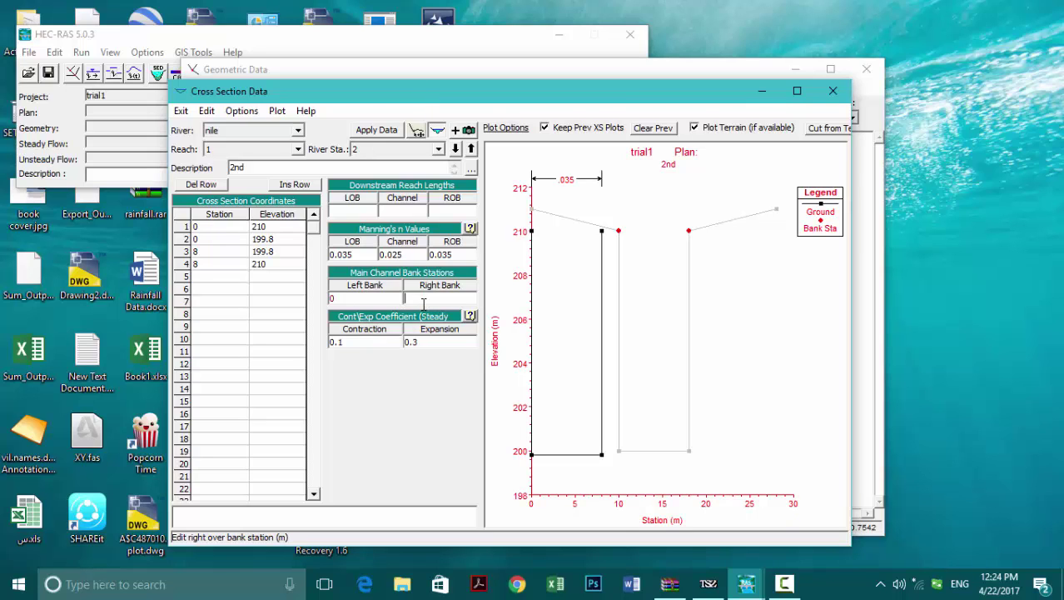
pyautogui.write('8')
# Set the 2nd cross section's downstream reach lengths to 500 for the left overbank, channel and right overbank, and apply the data.
pyautogui.click(360, 211)
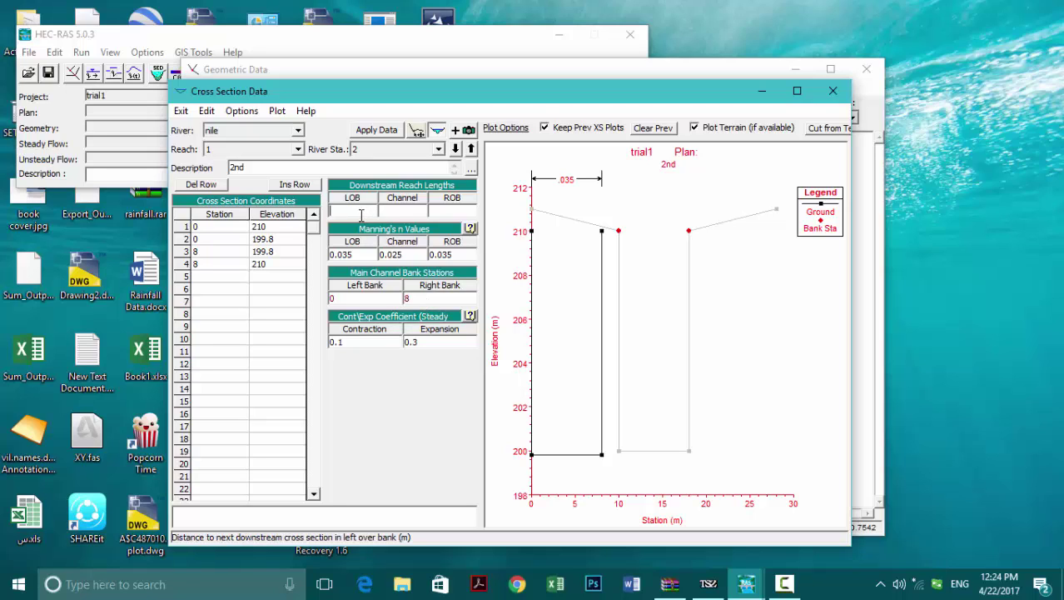
pyautogui.write('500')
pyautogui.click(402, 213)
pyautogui.write('500')
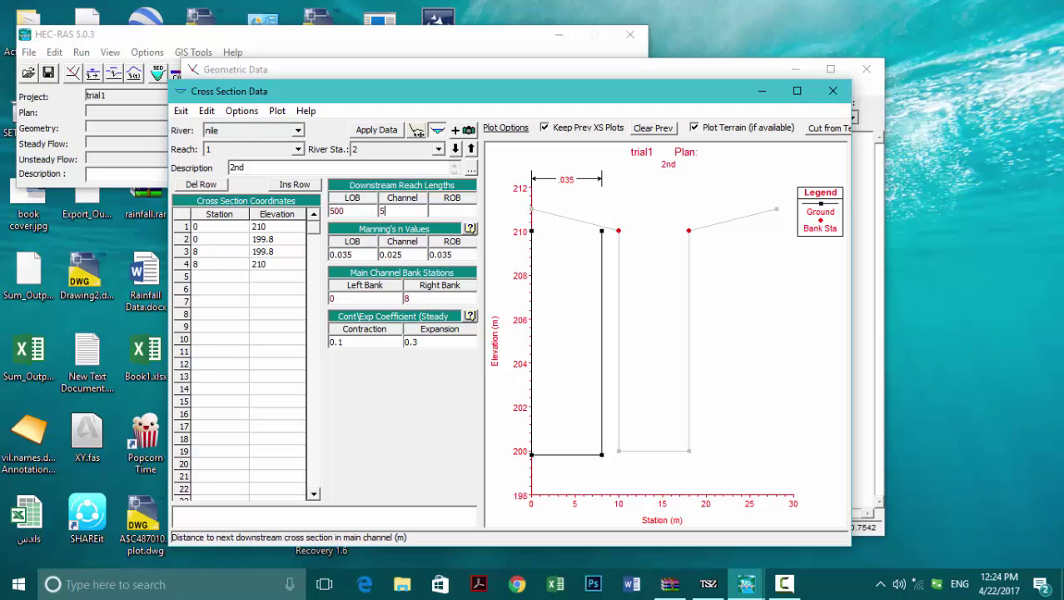
pyautogui.click(442, 214)
pyautogui.write('00')
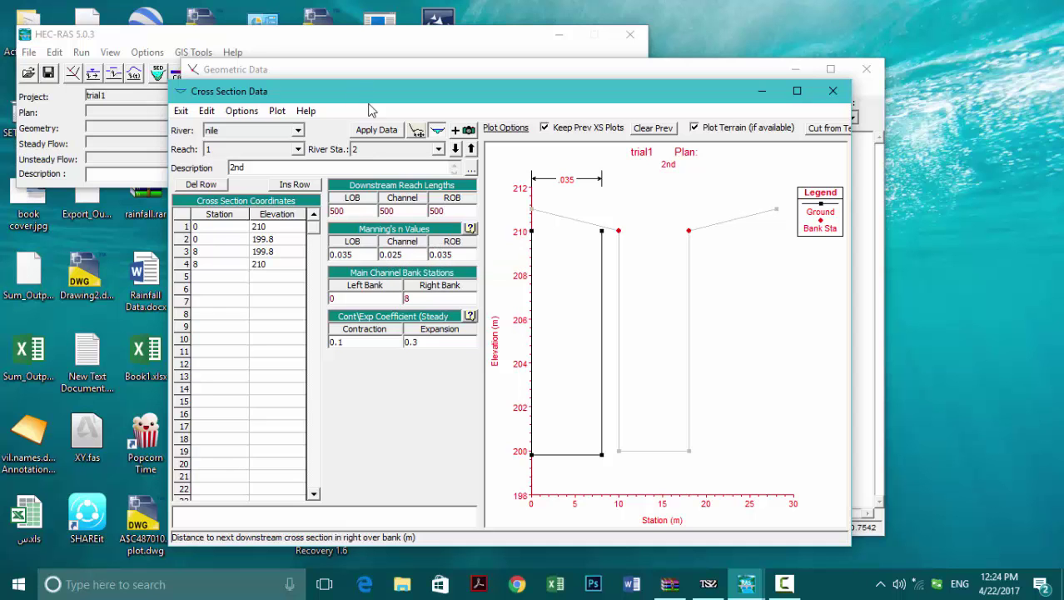
pyautogui.click(372, 131)
# Rearrange the Cross Section Data and Geometric Data windows to uncover the main project window.
pyautogui.moveTo(712, 97); pyautogui.dragTo(831, 129)
pyautogui.moveTo(612, 69); pyautogui.dragTo(474, 35)
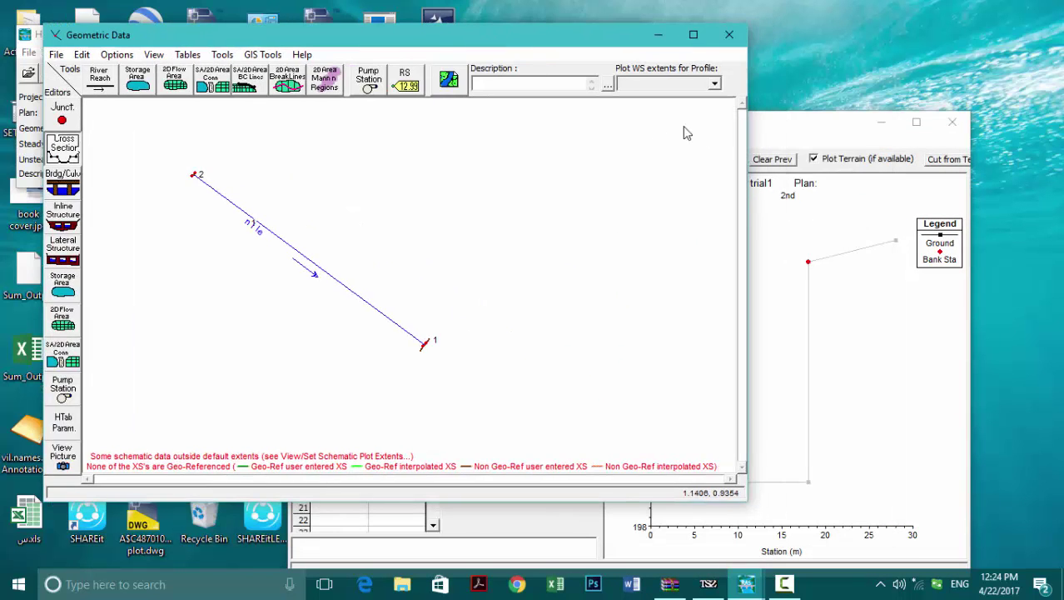
pyautogui.click(788, 135)
pyautogui.moveTo(747, 126); pyautogui.dragTo(848, 94)
pyautogui.click(526, 44)
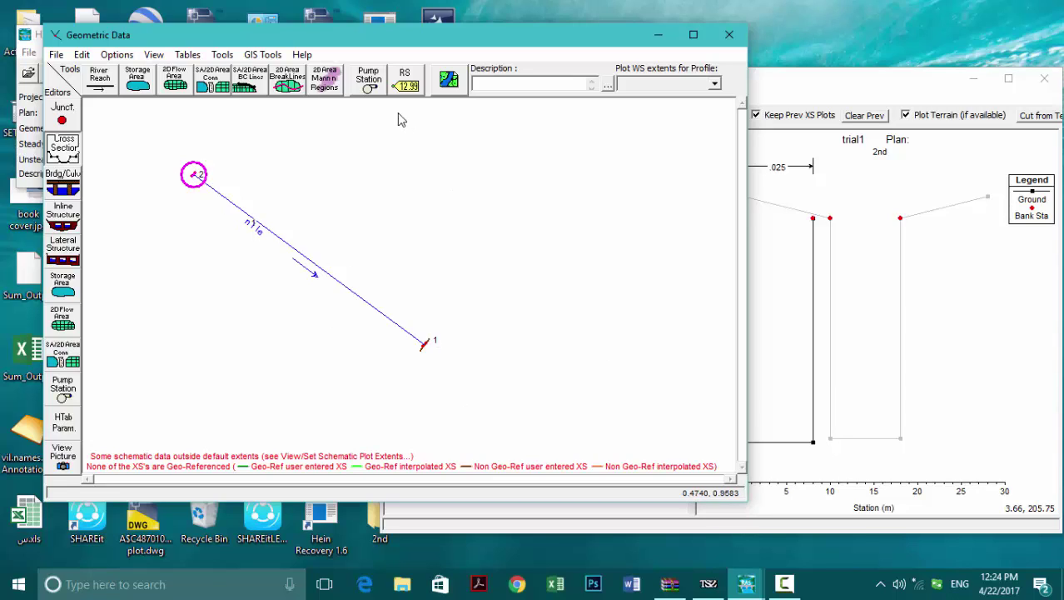
pyautogui.moveTo(511, 36); pyautogui.dragTo(660, 137)
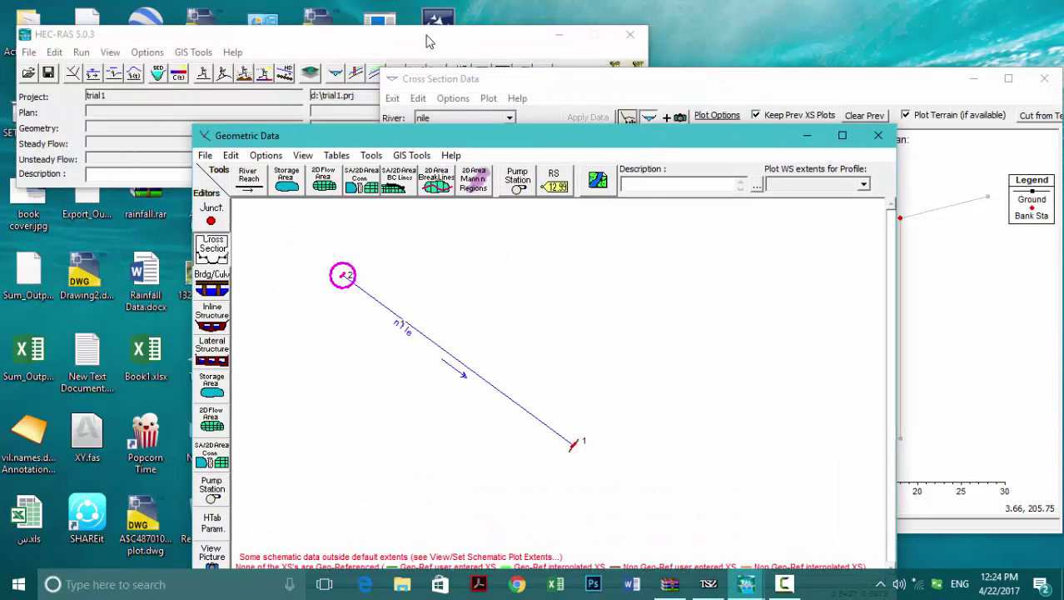
# View the profile plot of the nile reach to examine its ground slope, and close the plot.
pyautogui.click(434, 35)
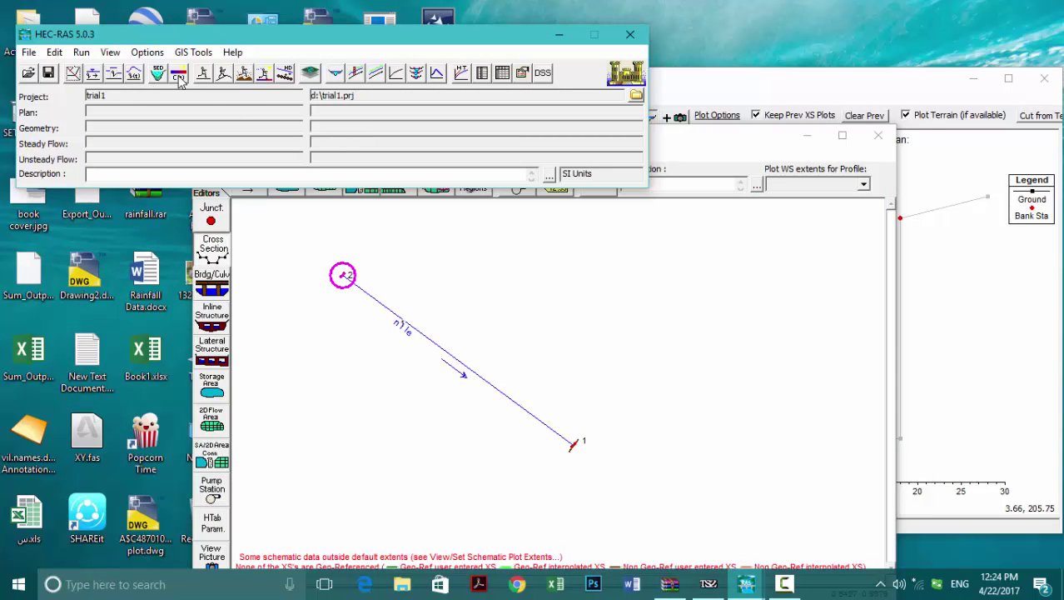
pyautogui.click(355, 73)
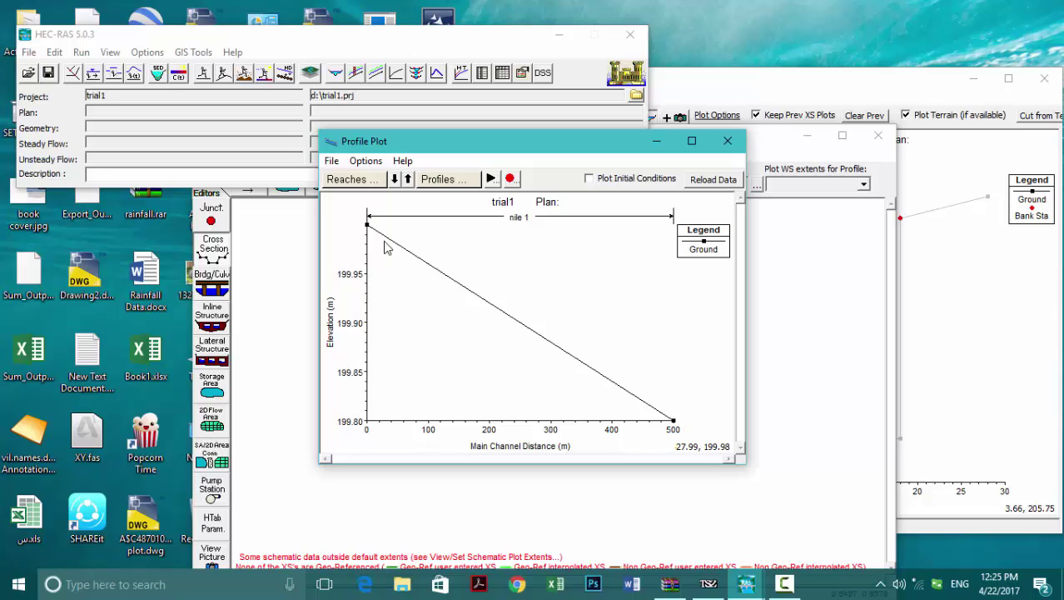
pyautogui.click(787, 157)
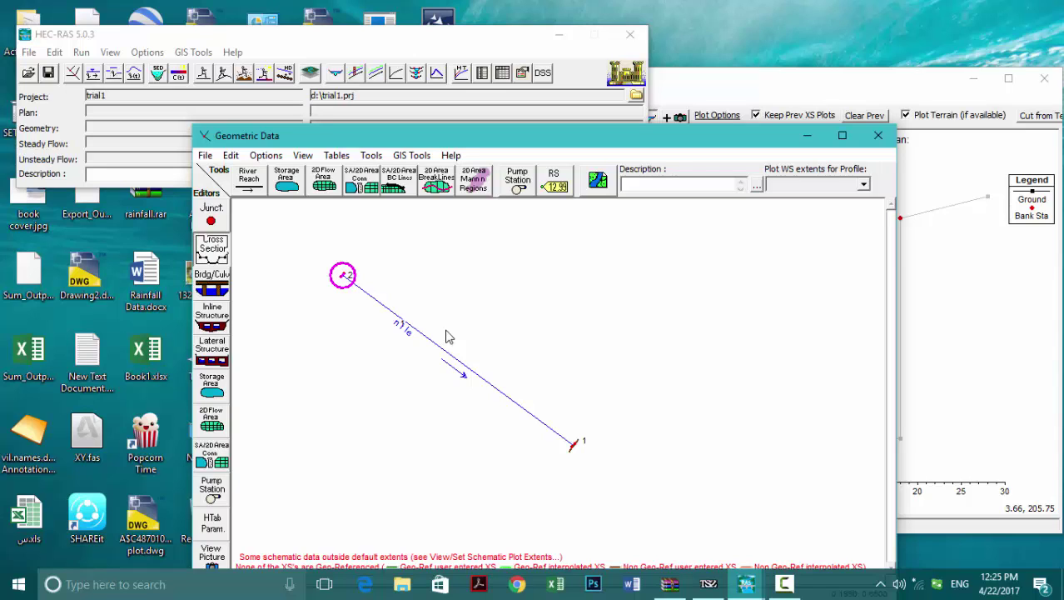
# Delete the cross section at river station 2 from the nile reach.
pyautogui.click(764, 104)
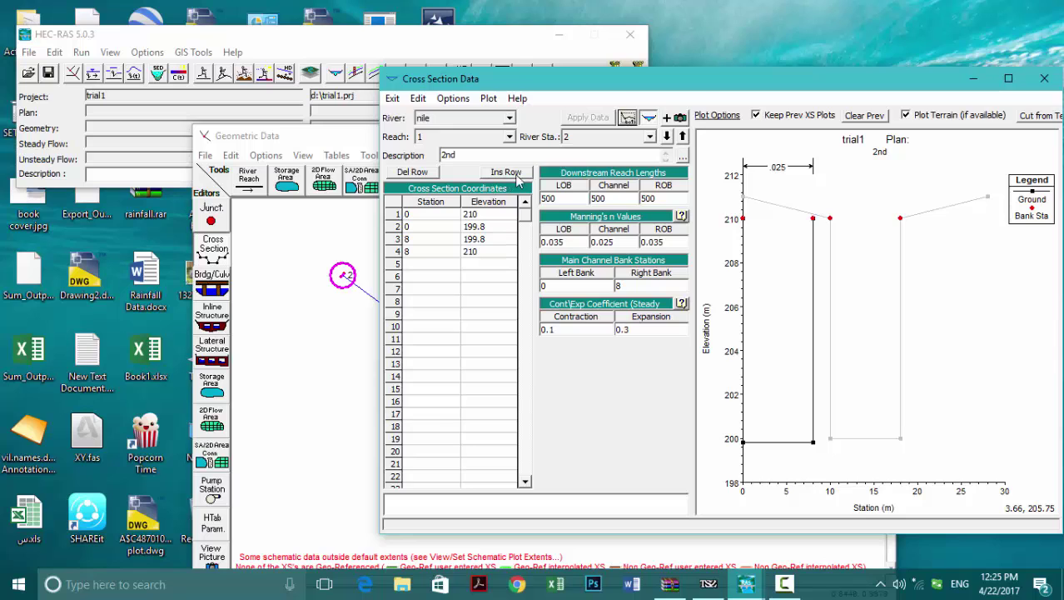
pyautogui.click(453, 99)
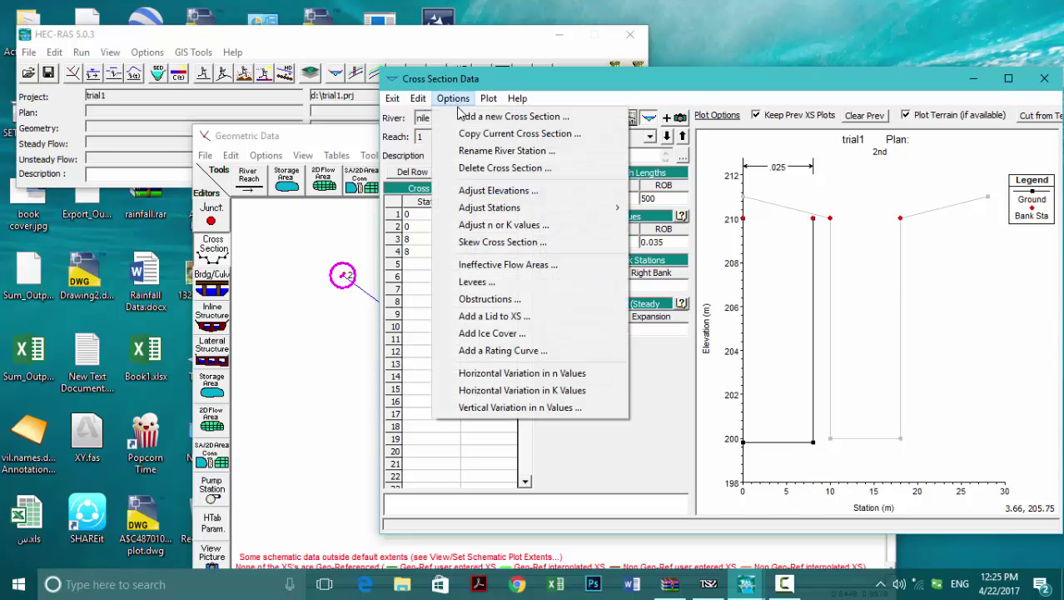
pyautogui.click(492, 169)
pyautogui.click(544, 340)
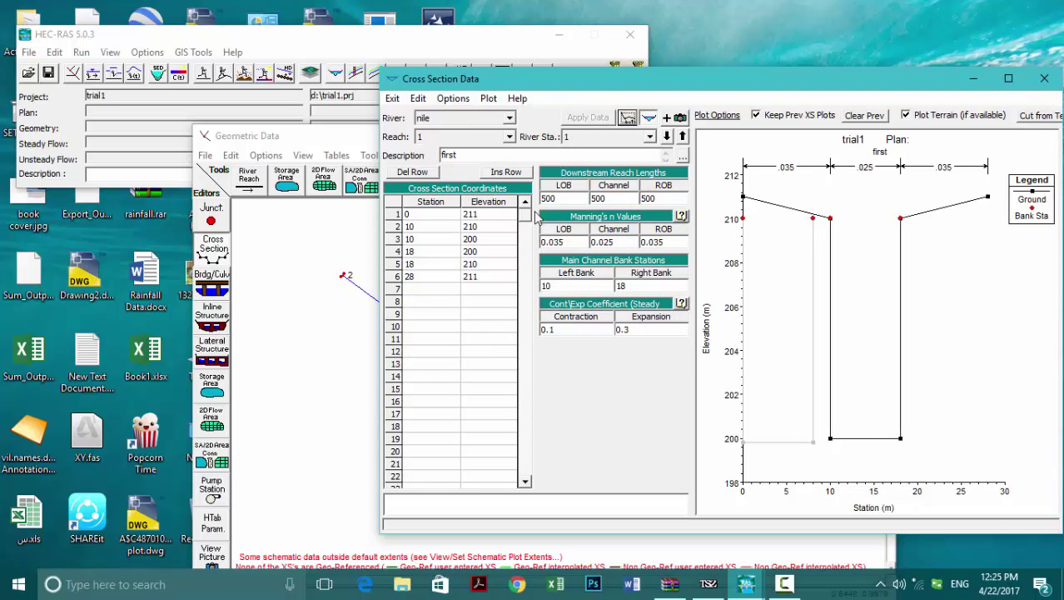
# Rename the river station of the cross section described as first to 4.
pyautogui.click(572, 139)
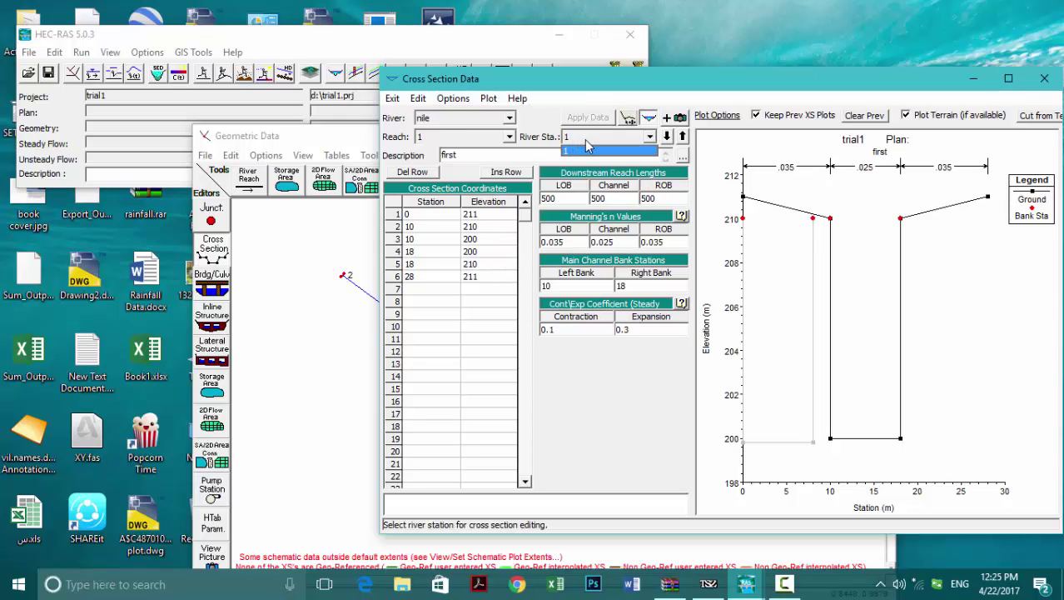
pyautogui.click(421, 100)
pyautogui.click(419, 98)
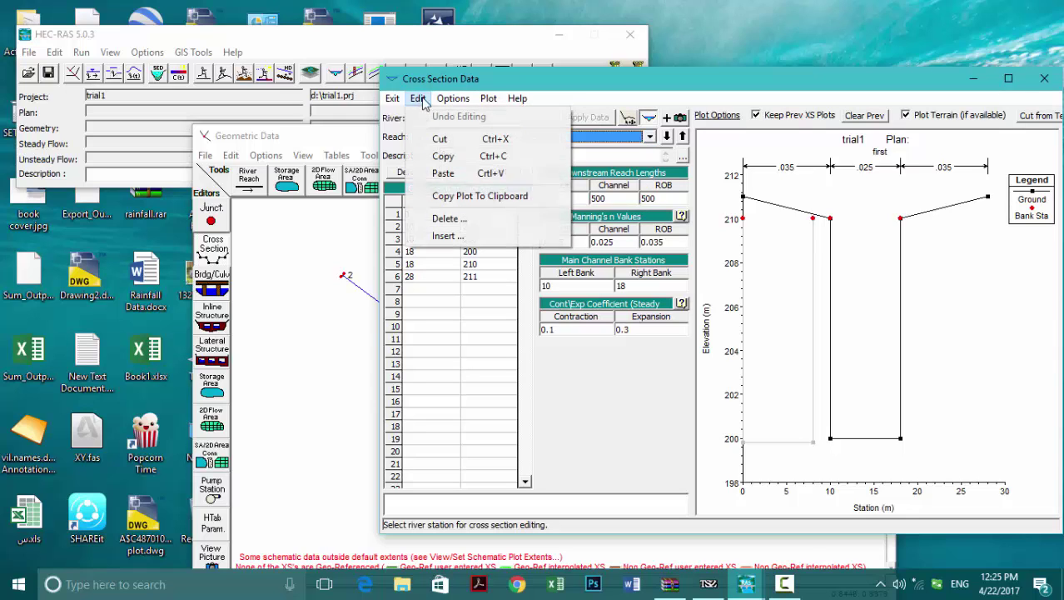
pyautogui.moveTo(446, 99)
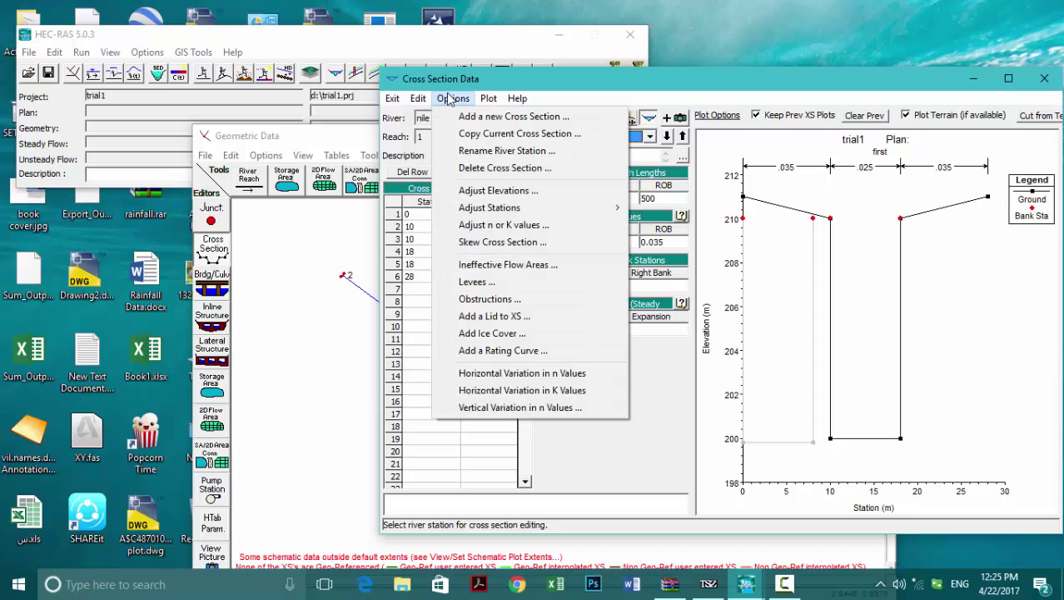
pyautogui.click(506, 151)
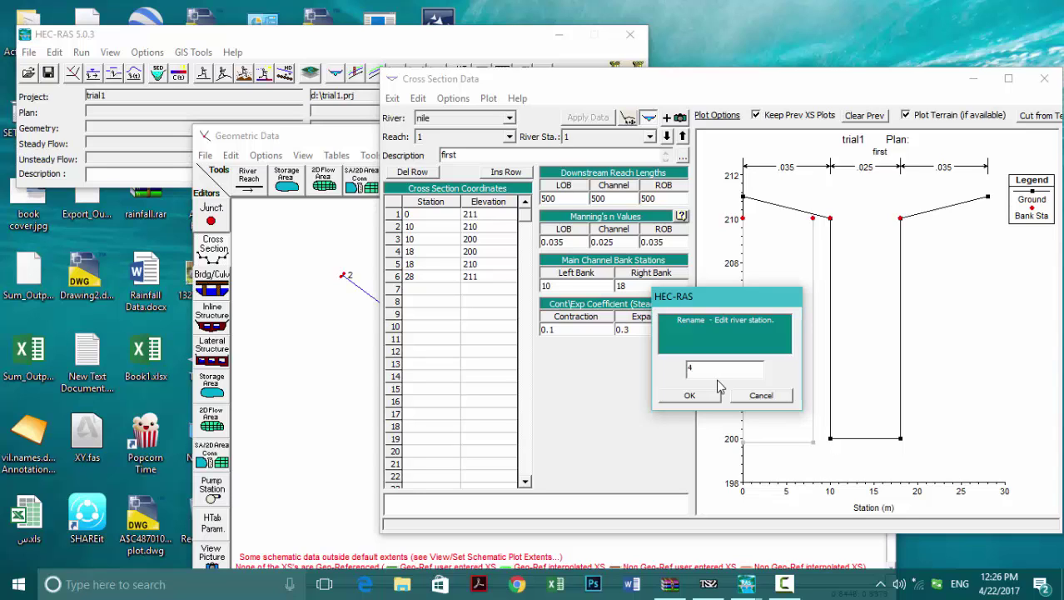
pyautogui.click(689, 395)
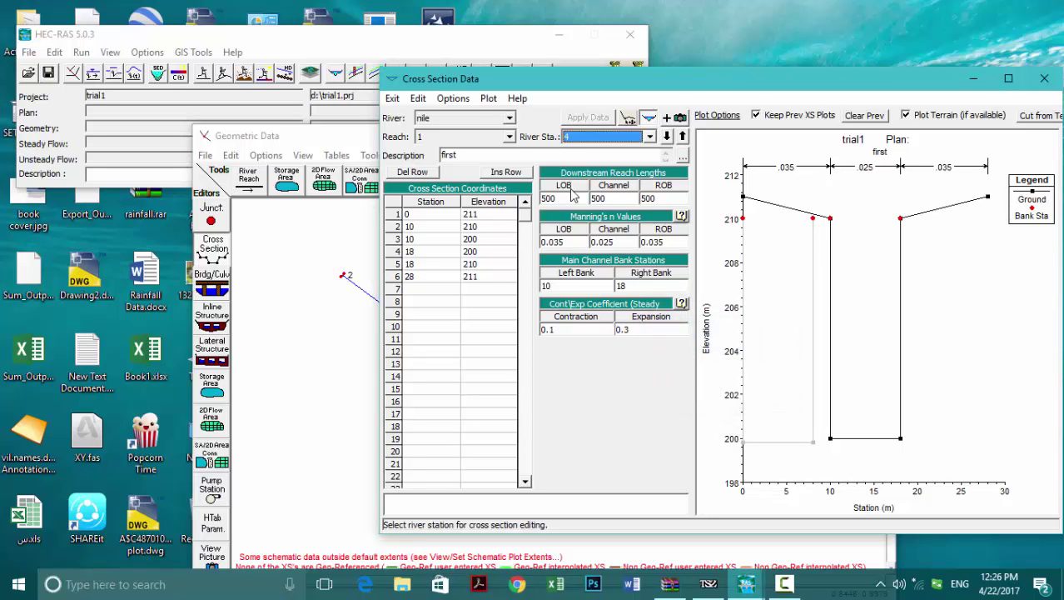
# Add a new cross section at river station 3 in reach 1.
pyautogui.click(453, 99)
pyautogui.click(492, 117)
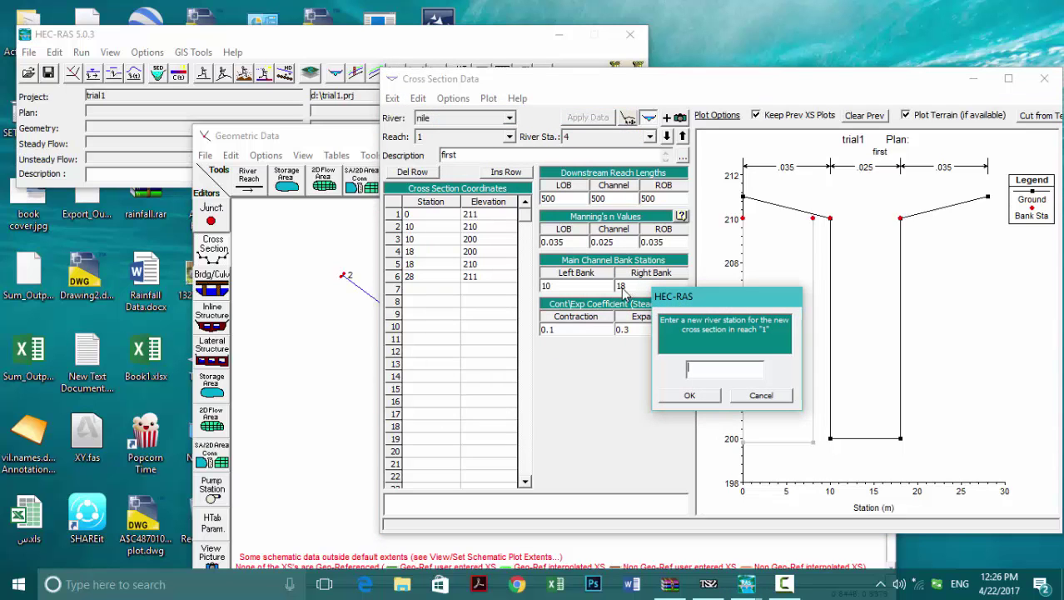
pyautogui.write('3')
pyautogui.click(700, 398)
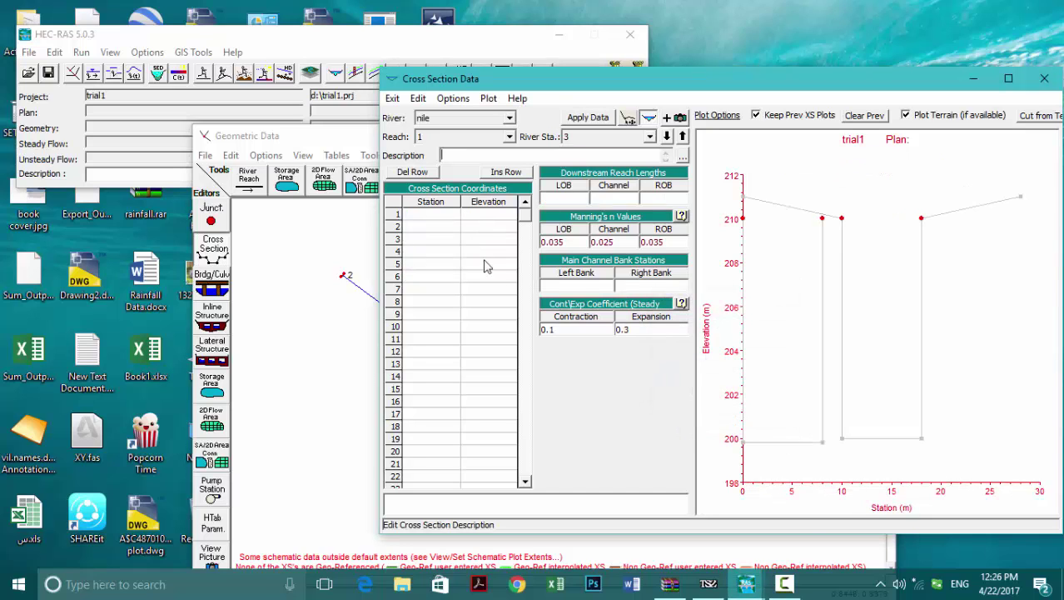
# Enter the first two coordinates of the river station 3 cross section: station 0 at elevation 210 and station 0 at elevation 199.8.
pyautogui.click(440, 216)
pyautogui.write('0')
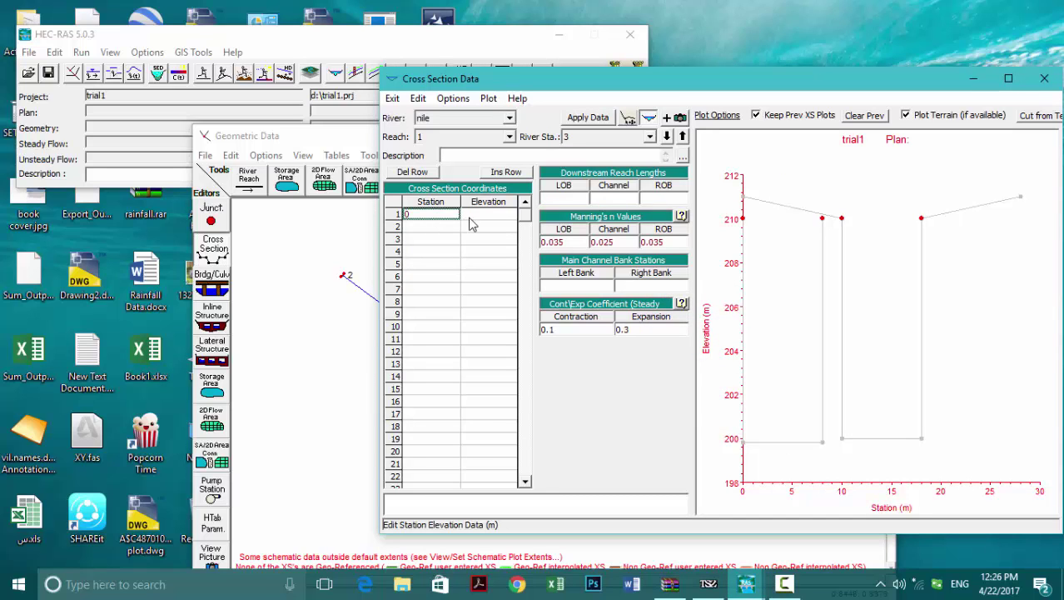
pyautogui.click(478, 216)
pyautogui.write('210')
pyautogui.click(433, 230)
pyautogui.write('0')
pyautogui.click(487, 226)
pyautogui.write('199.8')
# Complete the river station 3 coordinates with station 8 at elevation 199.8 and station 8 at elevation 210, and apply the data.
pyautogui.click(468, 242)
pyautogui.write('199.8')
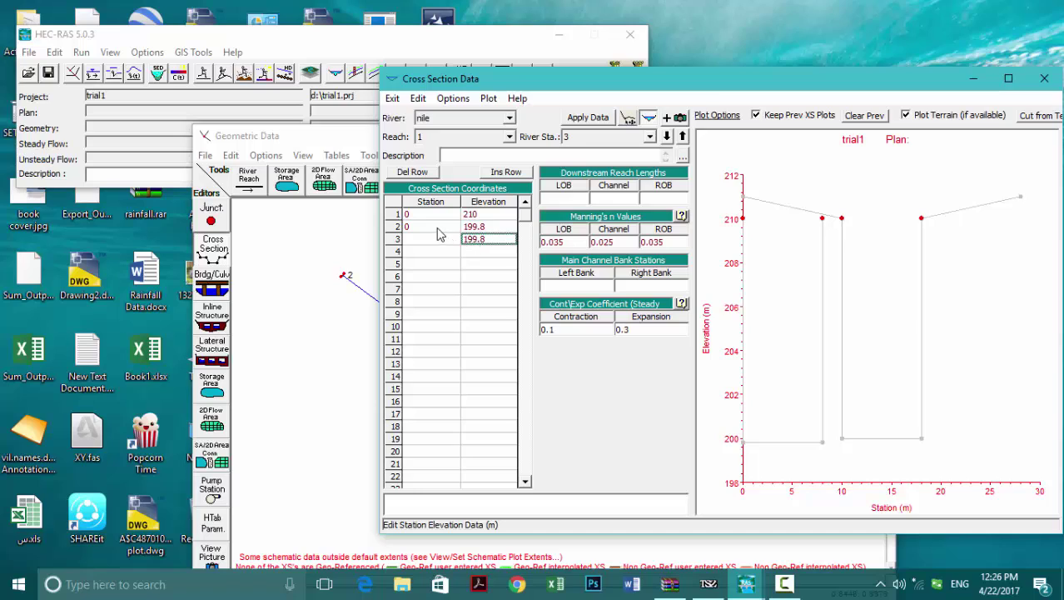
pyautogui.click(435, 240)
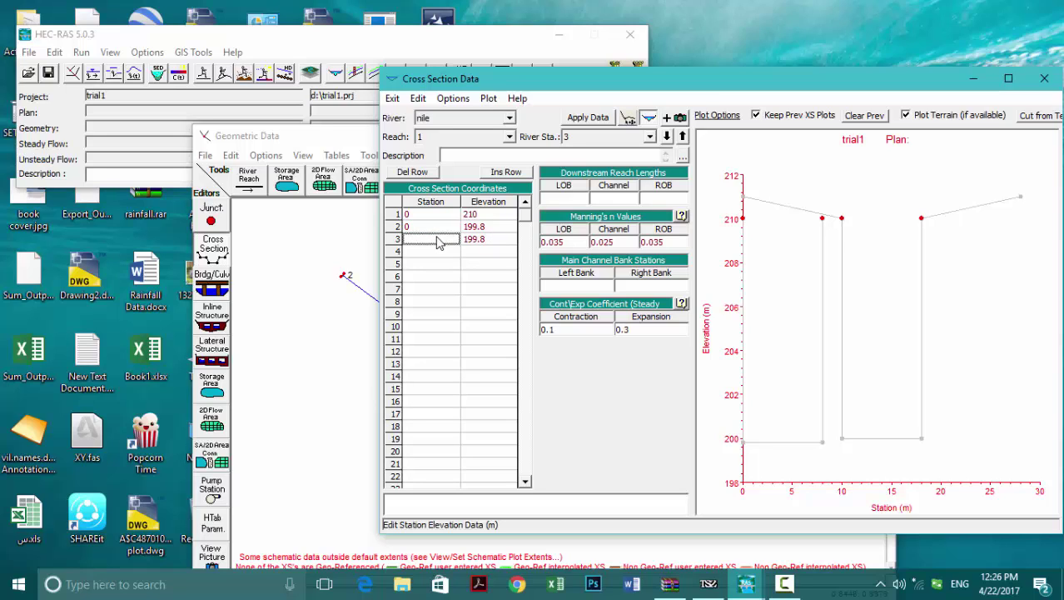
pyautogui.write('8')
pyautogui.click(440, 251)
pyautogui.write('8')
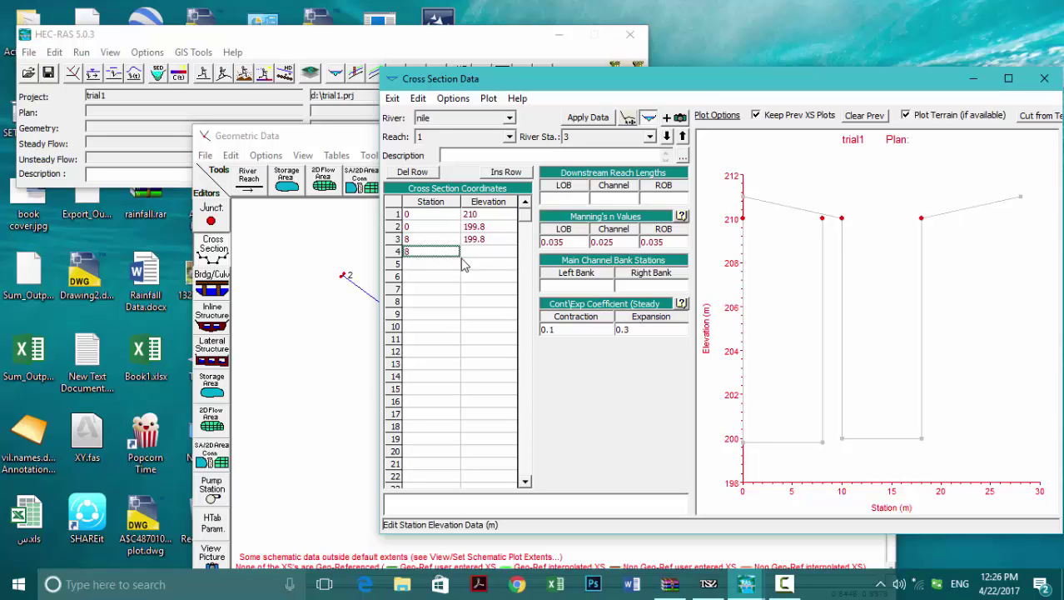
pyautogui.click(478, 254)
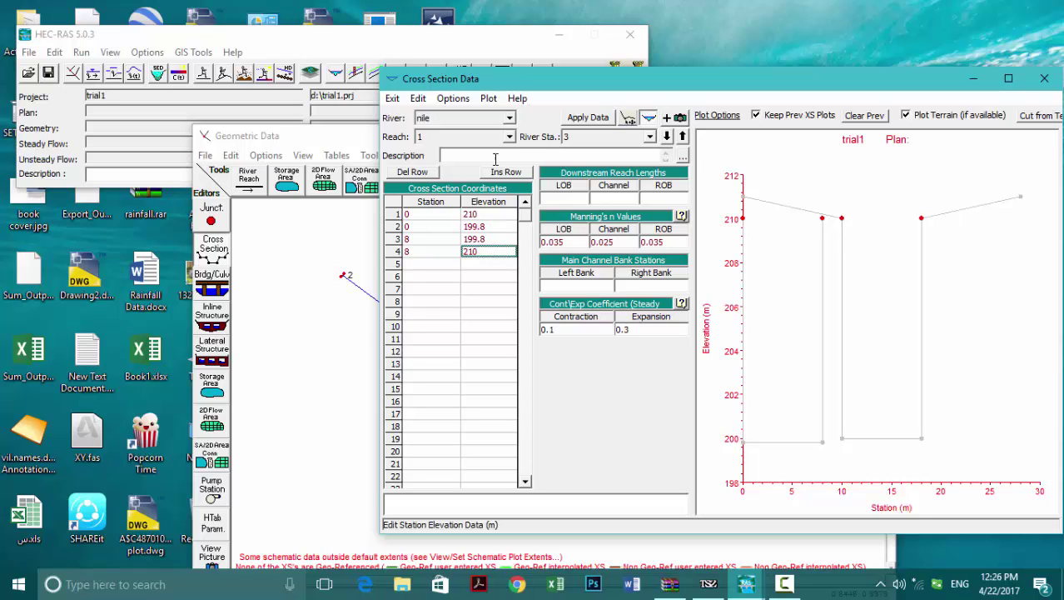
pyautogui.click(596, 120)
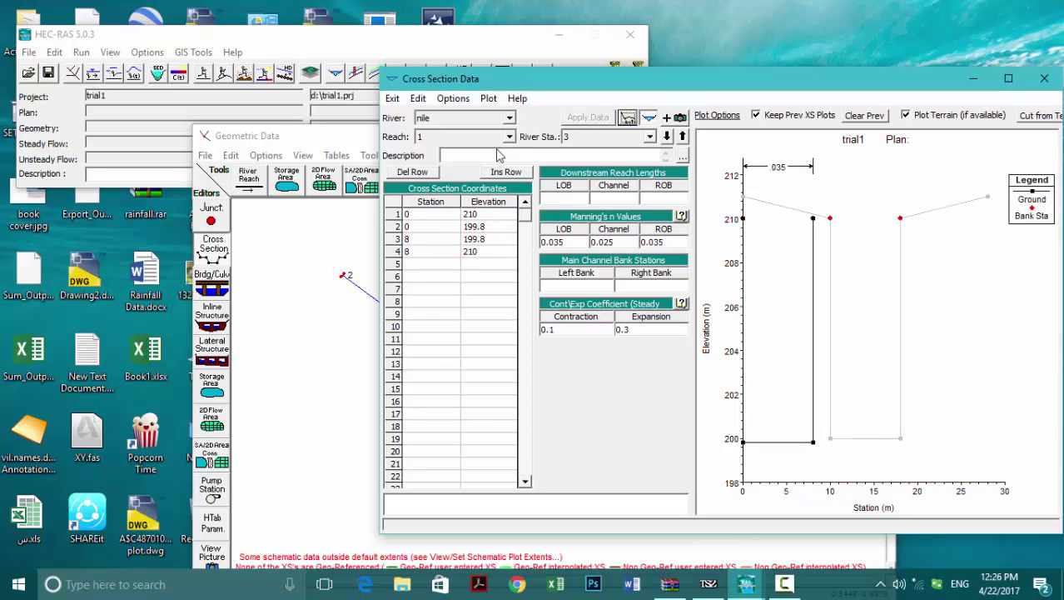
# Inspect the nile reach schematic and its longitudinal profile plot, and close the plot windows.
pyautogui.click(333, 136)
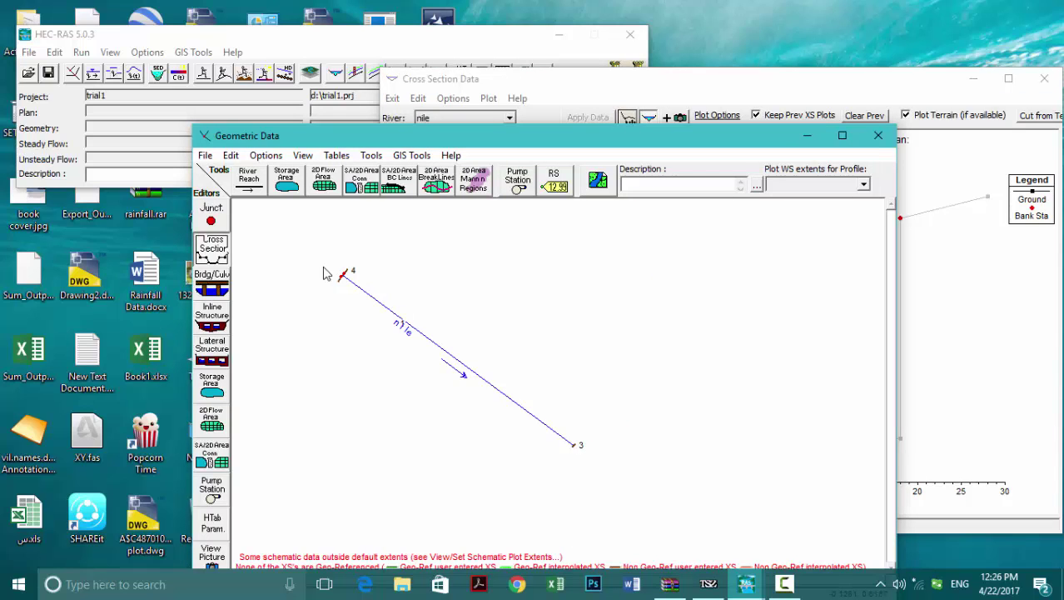
pyautogui.click(419, 47)
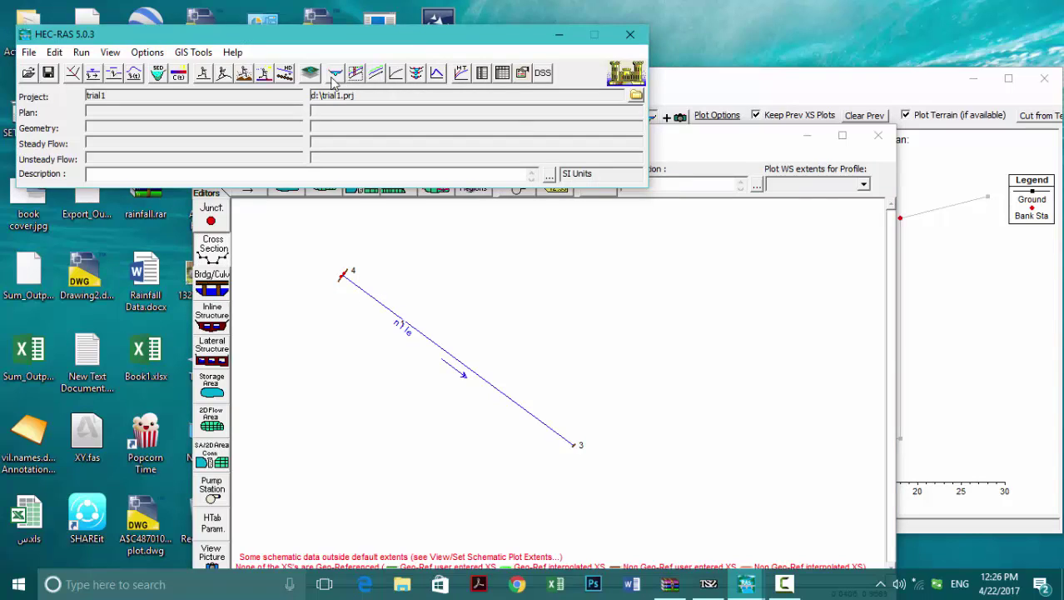
pyautogui.doubleClick(357, 74)
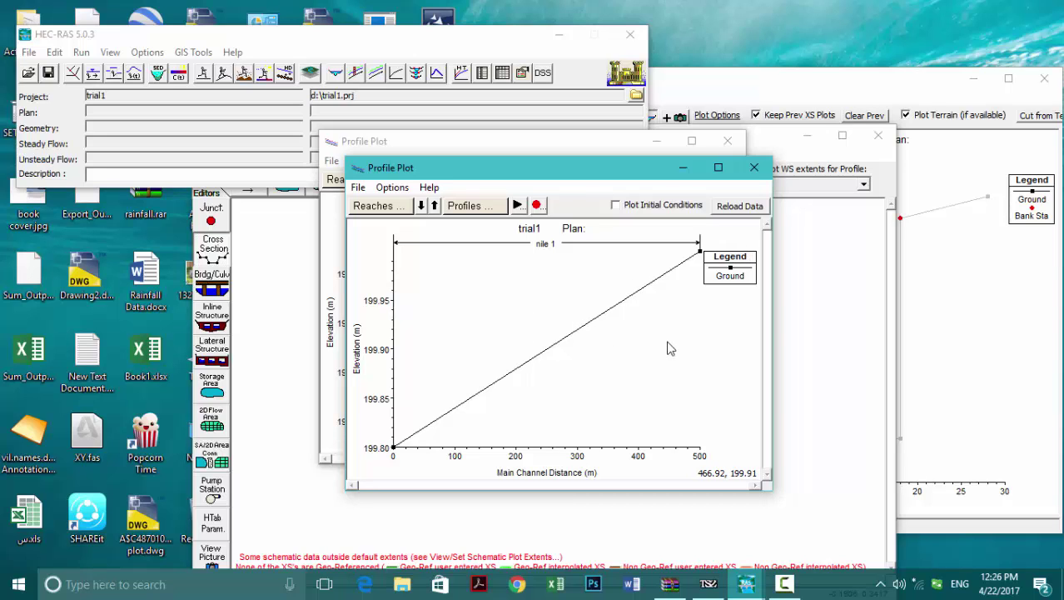
pyautogui.click(754, 167)
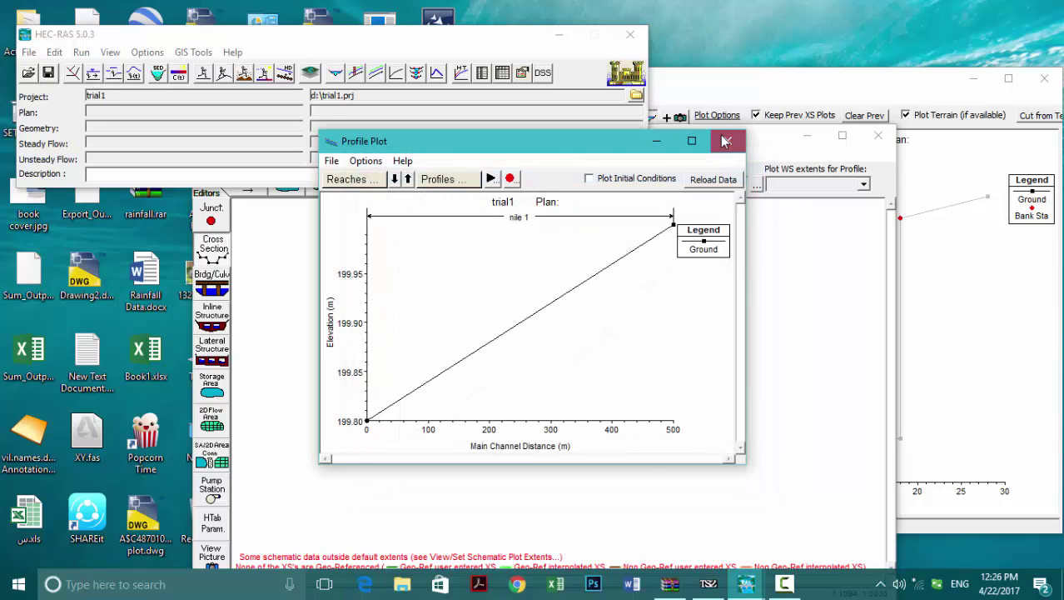
pyautogui.click(725, 141)
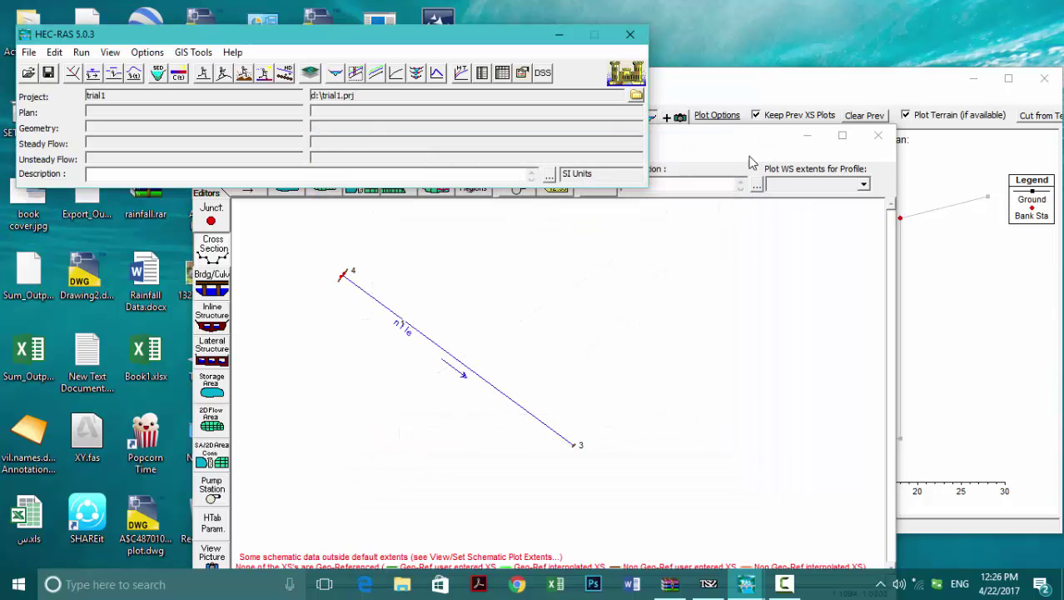
# Add a new cross section at river station 2 in reach 1.
pyautogui.click(806, 90)
pyautogui.moveTo(719, 97); pyautogui.dragTo(606, 84)
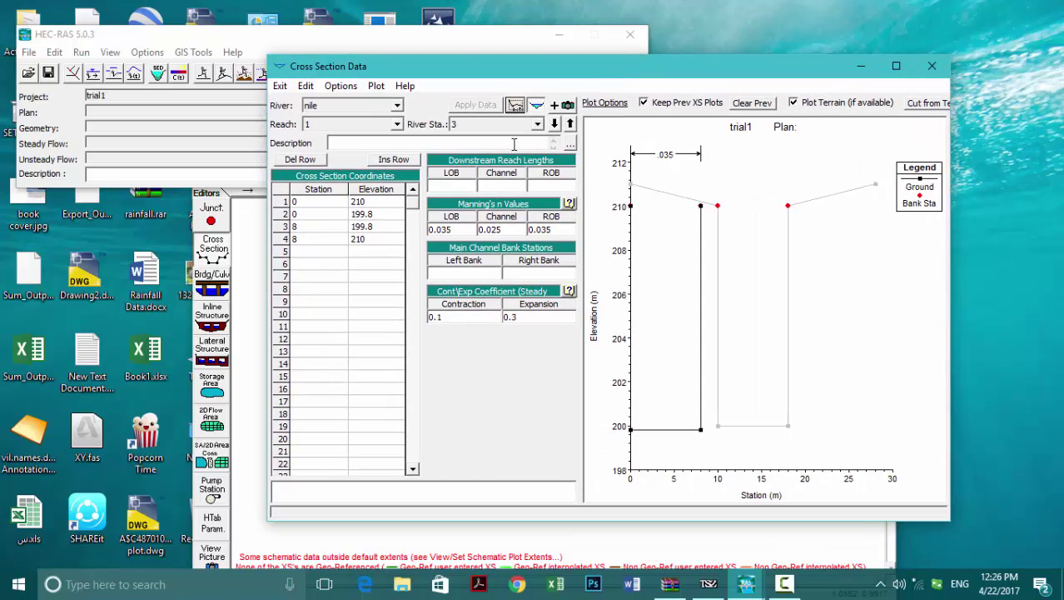
pyautogui.click(340, 86)
pyautogui.click(375, 102)
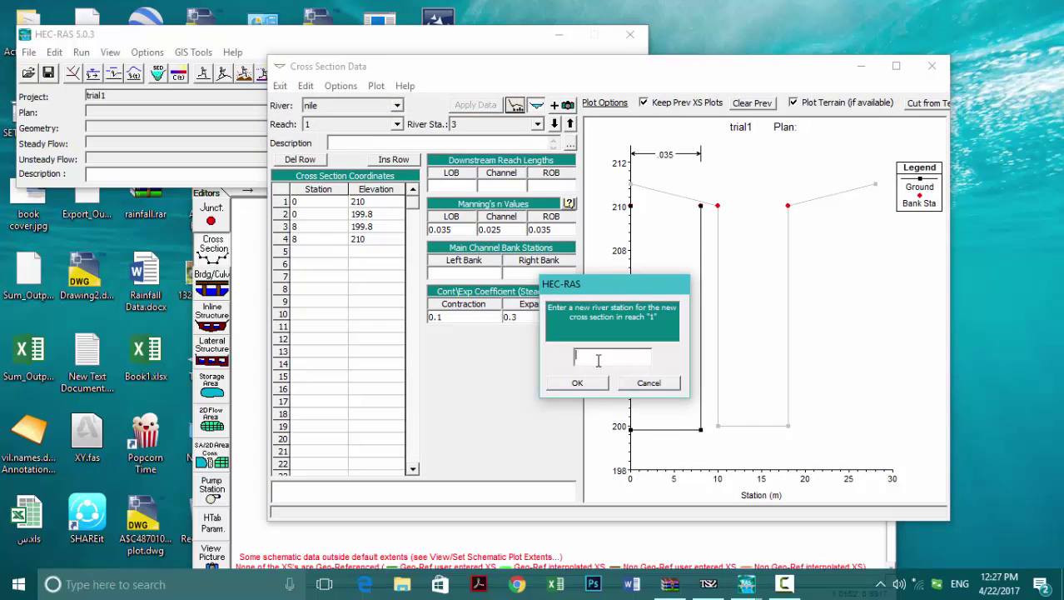
pyautogui.write('2')
pyautogui.click(579, 382)
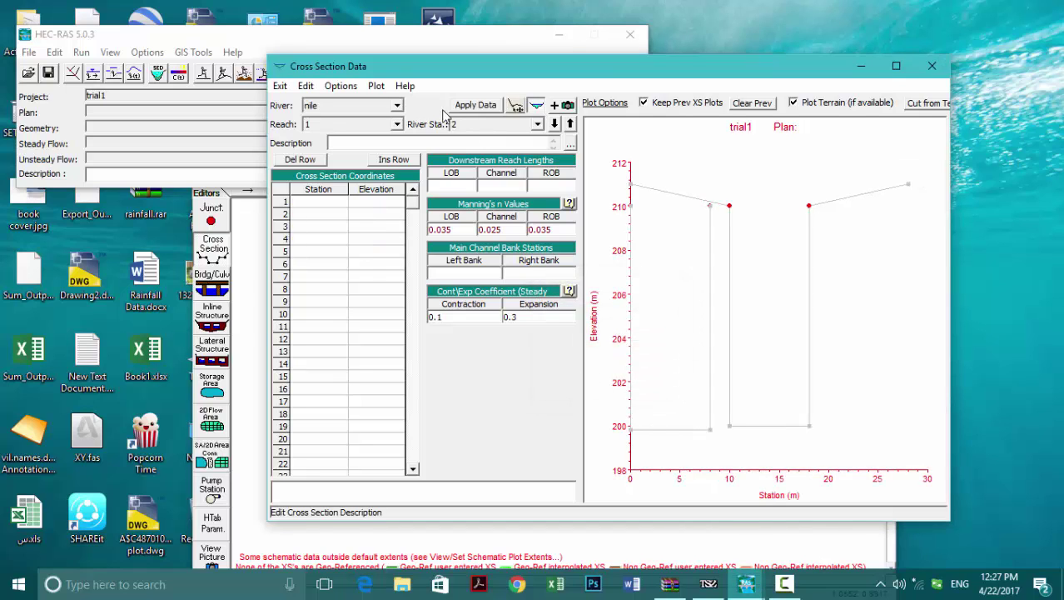
# Switch to the river station 3 cross section and copy its four station and elevation rows.
pyautogui.click(341, 86)
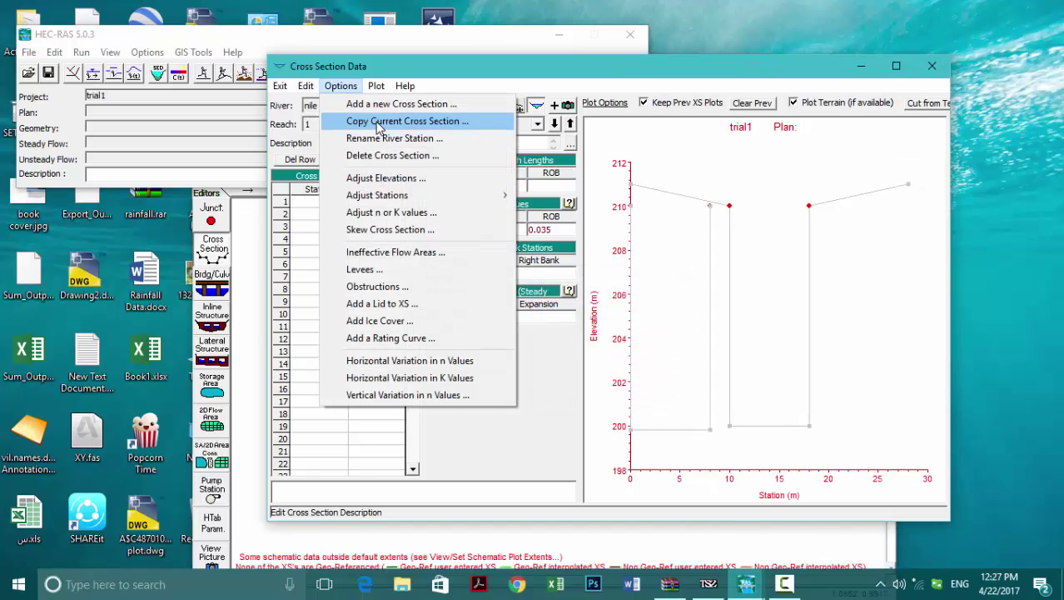
pyautogui.click(433, 68)
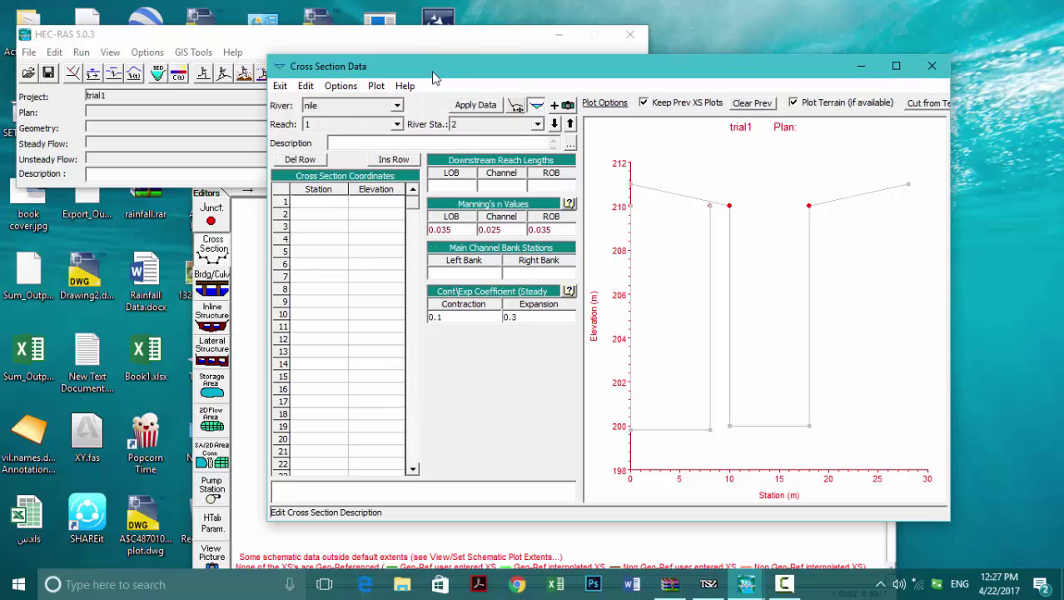
pyautogui.click(537, 124)
pyautogui.click(499, 137)
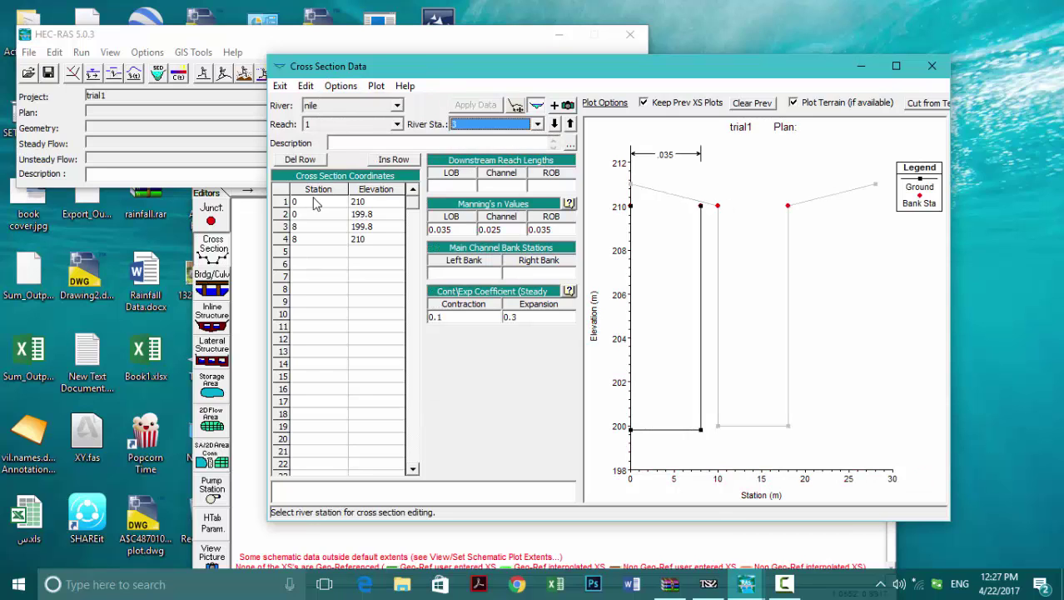
pyautogui.moveTo(315, 204); pyautogui.dragTo(383, 243)
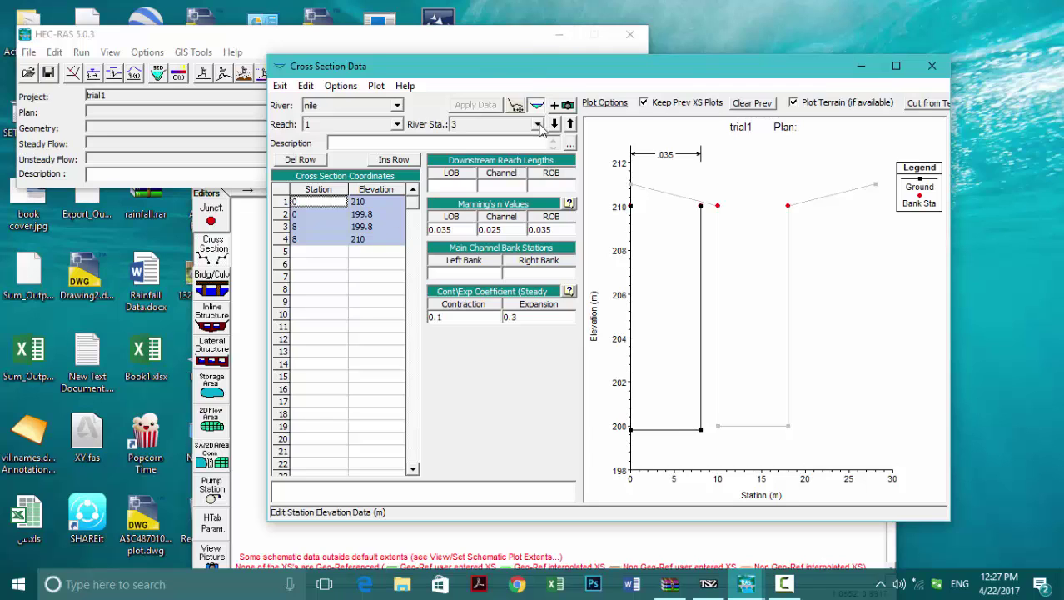
# Set river station 3's LOB, channel and ROB downstream reach lengths to 500 and its left bank station to 0.
pyautogui.click(465, 188)
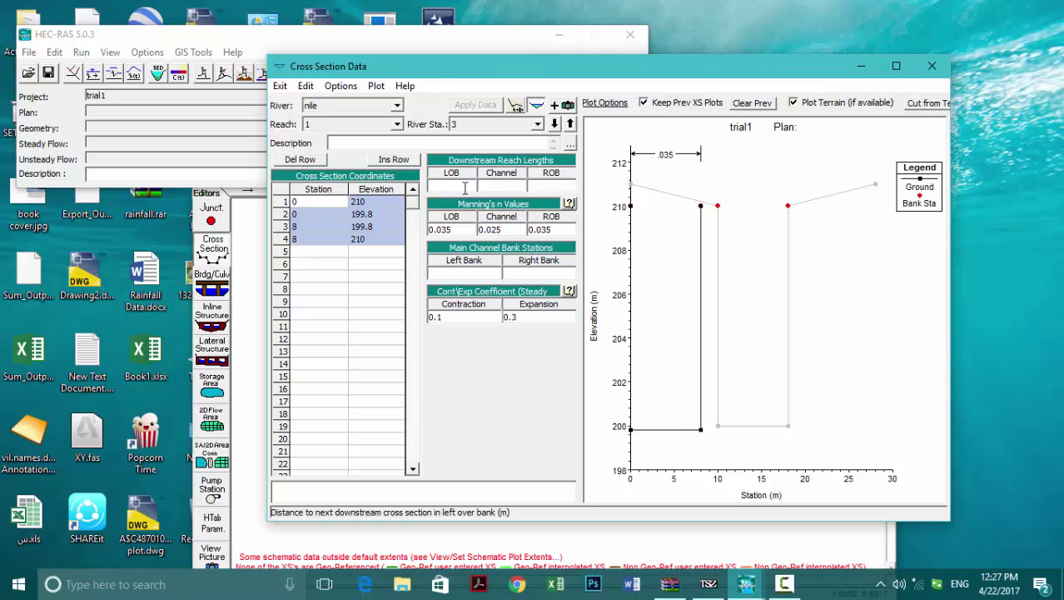
pyautogui.write('500')
pyautogui.click(495, 187)
pyautogui.write('500')
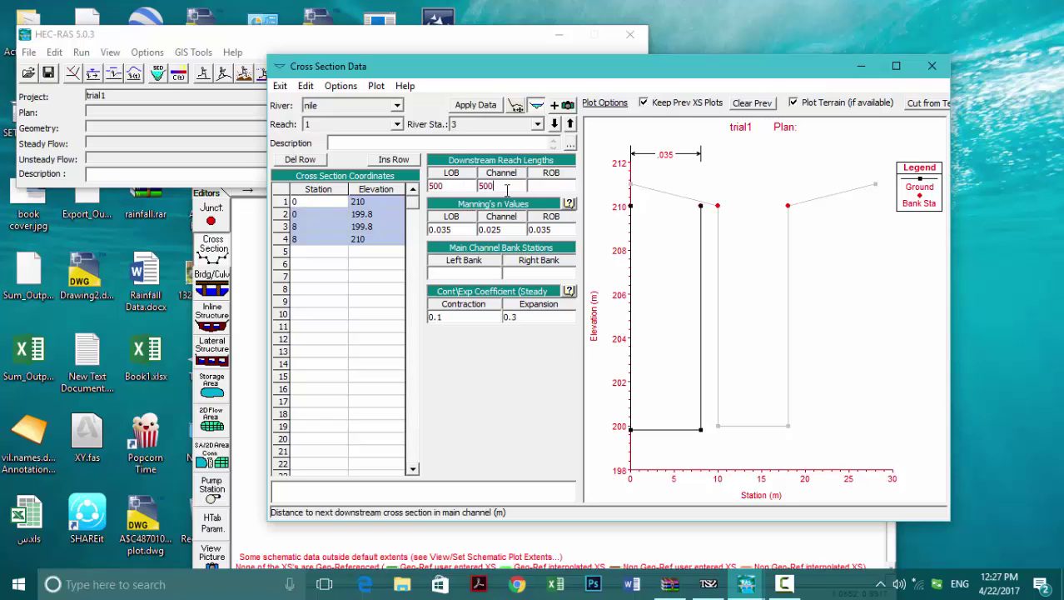
pyautogui.click(543, 188)
pyautogui.write('500')
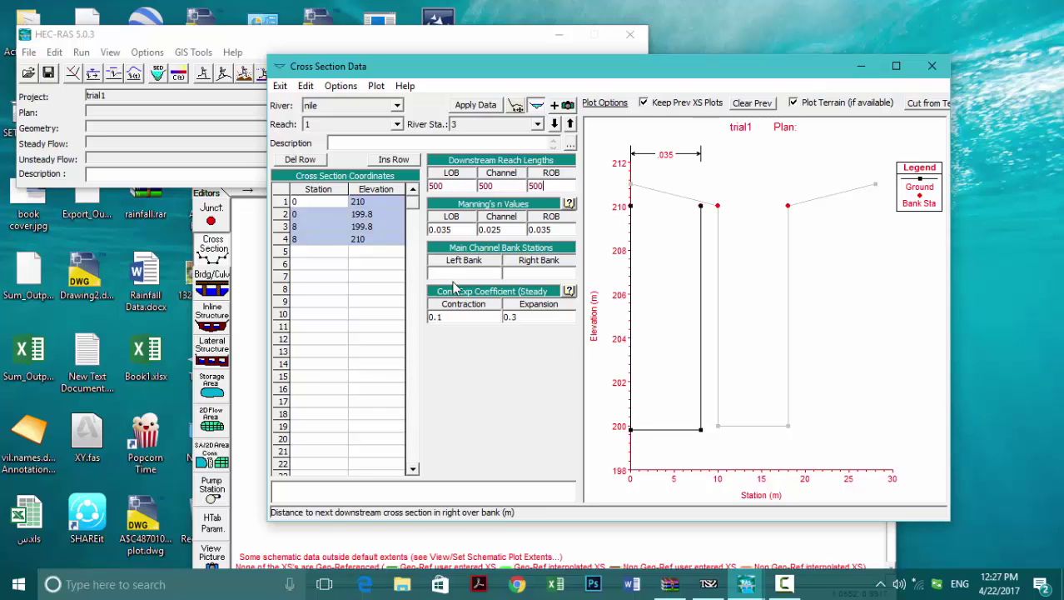
pyautogui.click(458, 271)
pyautogui.write('0')
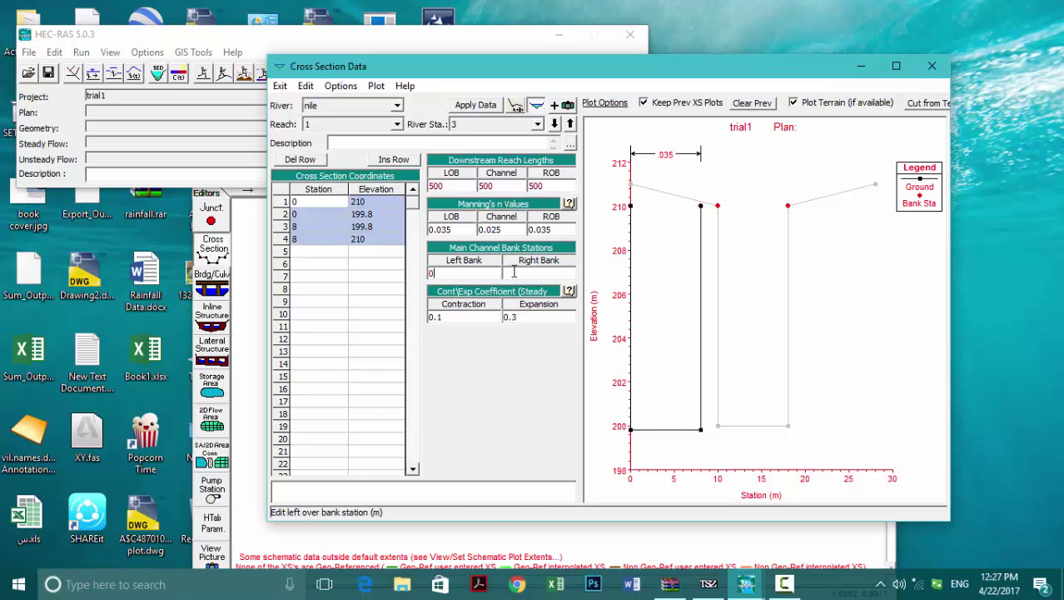
pyautogui.click(528, 274)
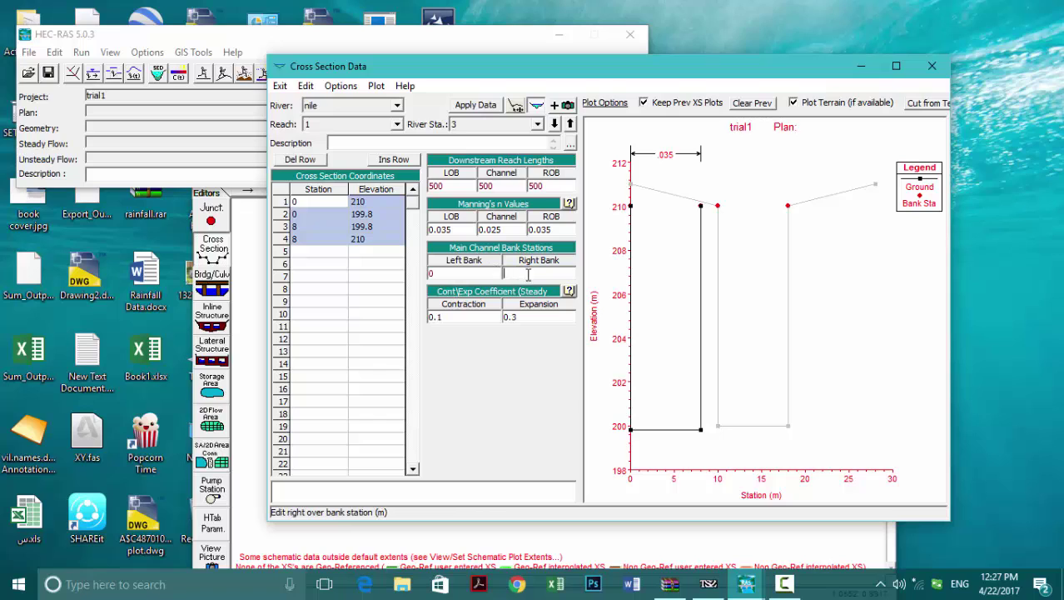
# Switch to river station 2 and set its LOB, channel and ROB downstream reach lengths to 500.
pyautogui.click(538, 125)
pyautogui.click(514, 160)
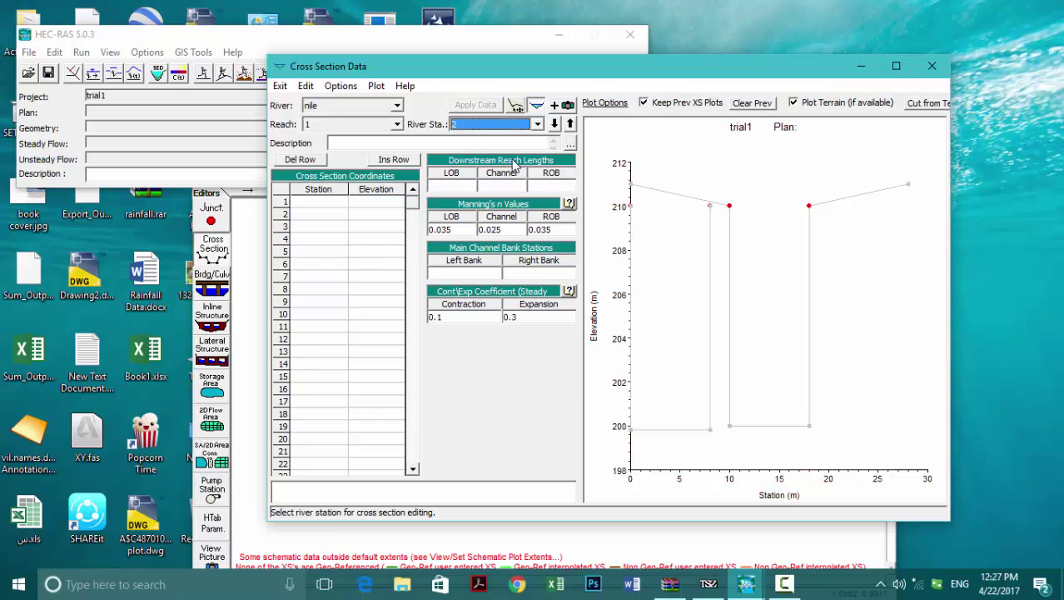
pyautogui.click(472, 185)
pyautogui.write('5')
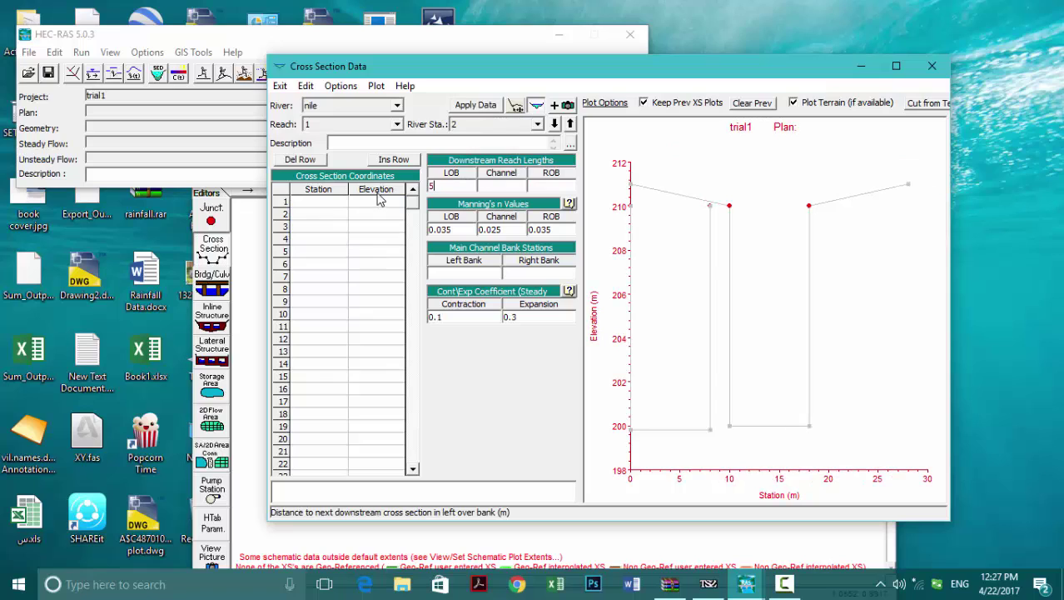
pyautogui.write('00')
pyautogui.click(497, 186)
pyautogui.write('500')
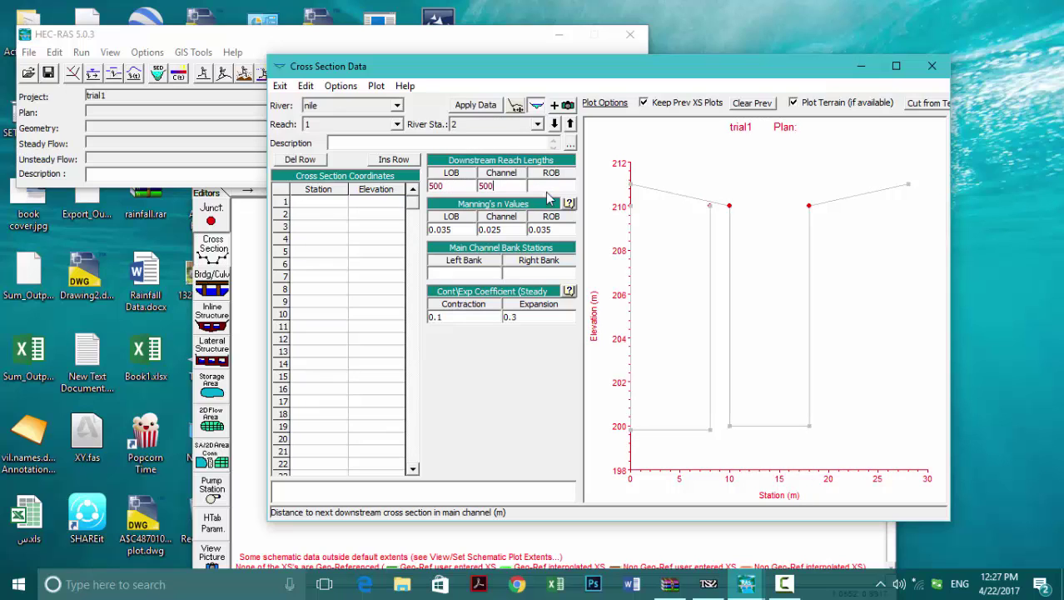
pyautogui.click(550, 188)
pyautogui.write('500')
# Set river station 2's left bank station to 0 and right bank station to 8, without adding interpolated stations.
pyautogui.click(456, 271)
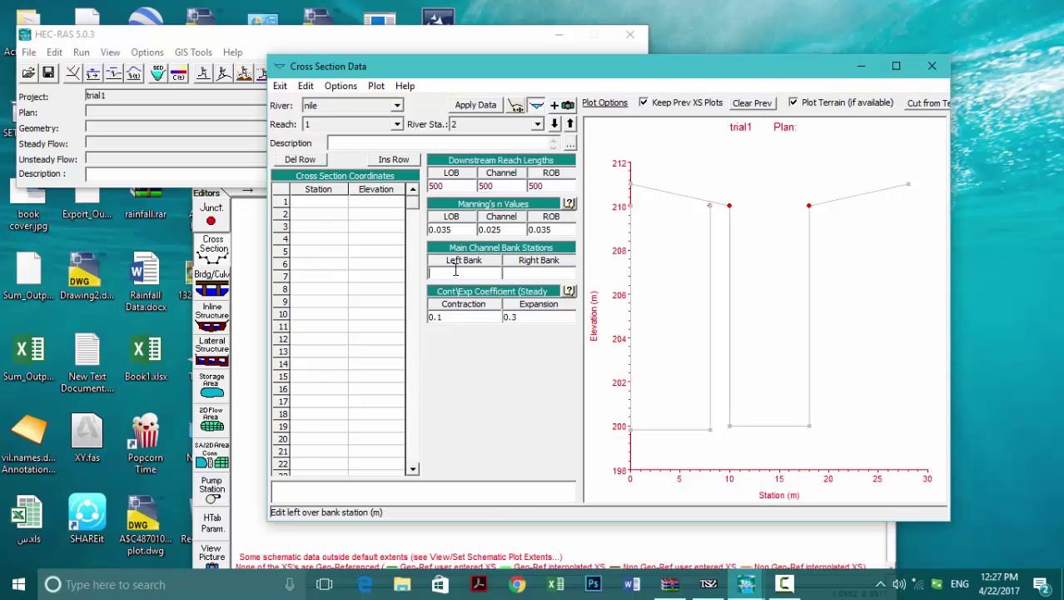
pyautogui.write('0')
pyautogui.click(512, 274)
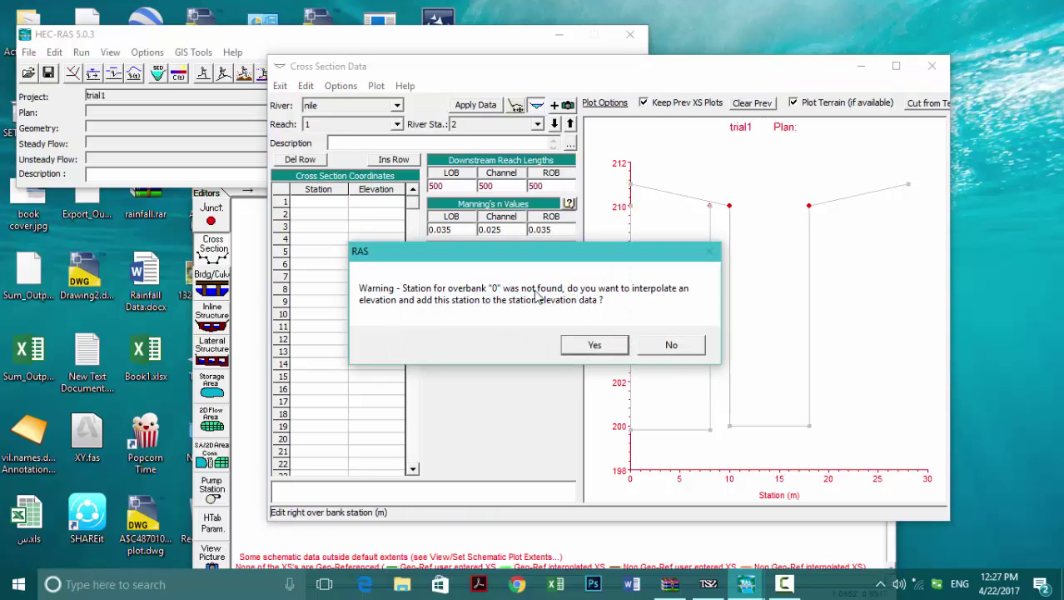
pyautogui.click(657, 350)
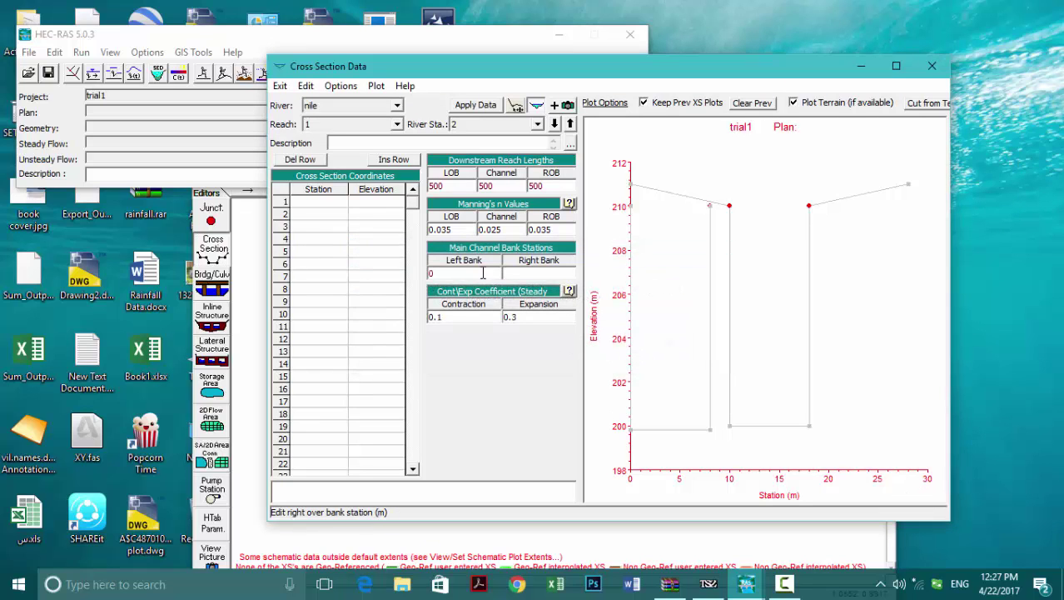
pyautogui.write('8')
pyautogui.click(466, 277)
pyautogui.click(594, 350)
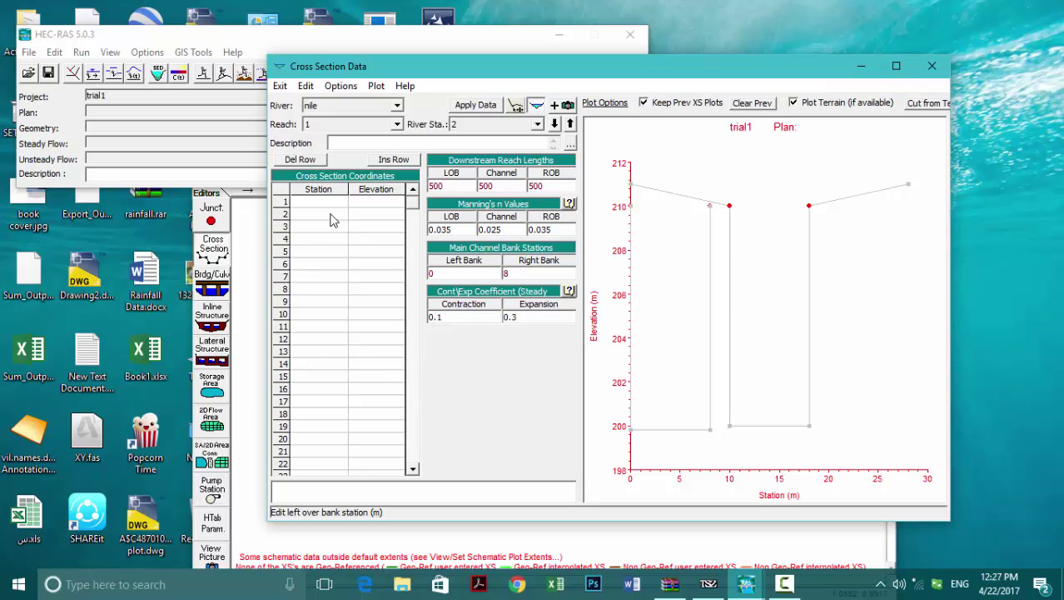
pyautogui.click(303, 209)
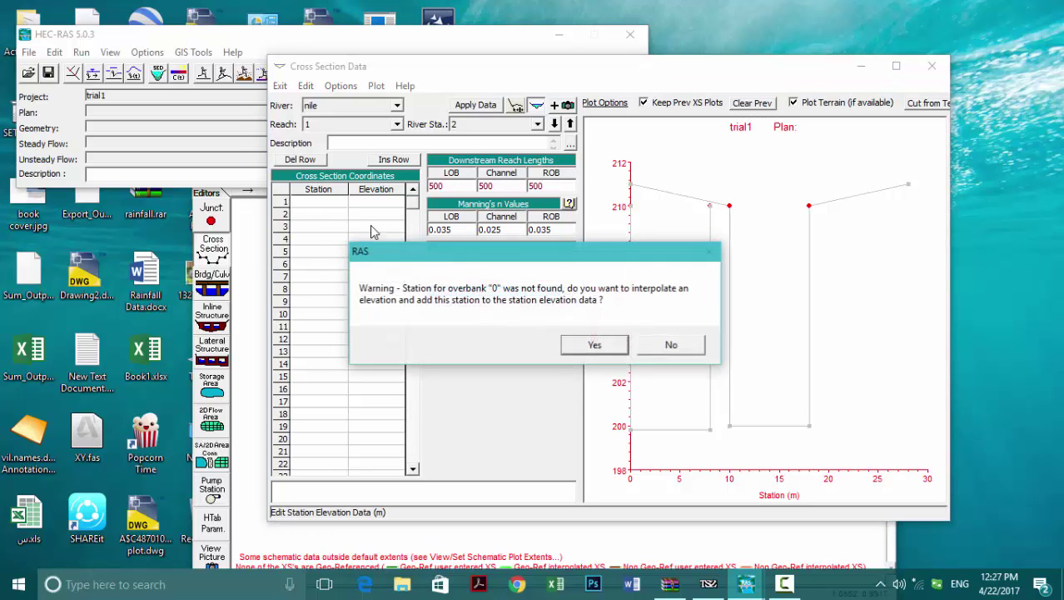
pyautogui.click(673, 346)
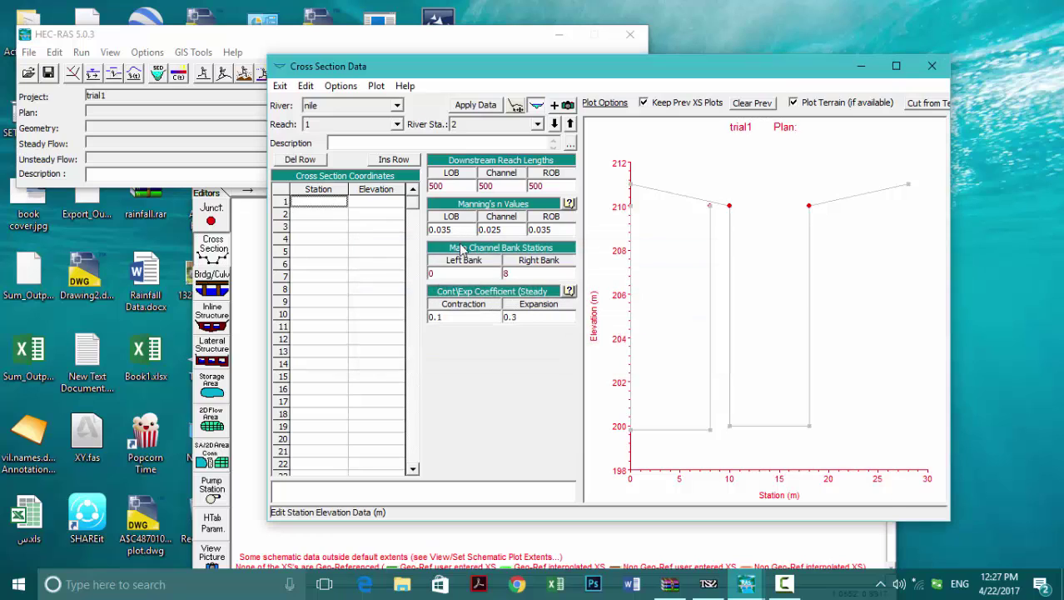
# Paste the copied coordinates into river station 2, change both channel bed elevations to 199.6, and apply the data.
pyautogui.moveTo(343, 204); pyautogui.dragTo(372, 246)
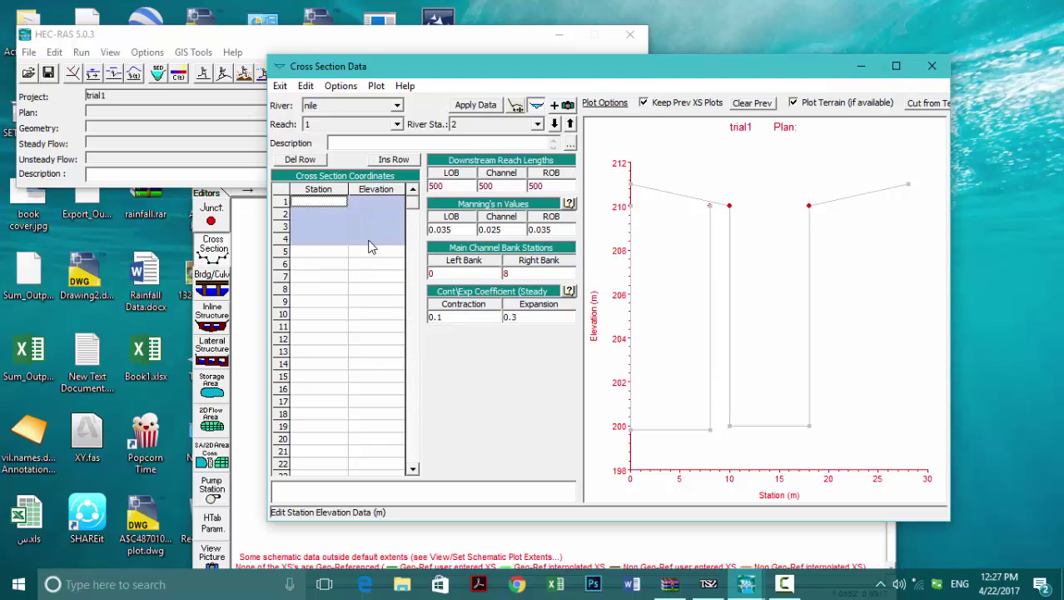
pyautogui.hotkey('ctrl', 'v')
pyautogui.click(383, 214)
pyautogui.press('BackSpace')
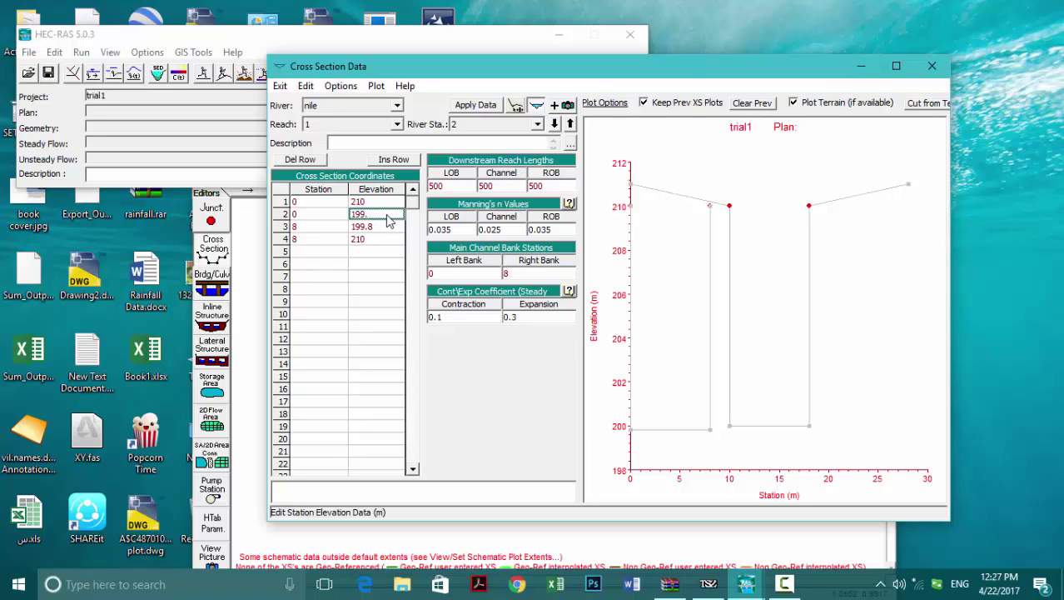
pyautogui.write('6')
pyautogui.click(385, 227)
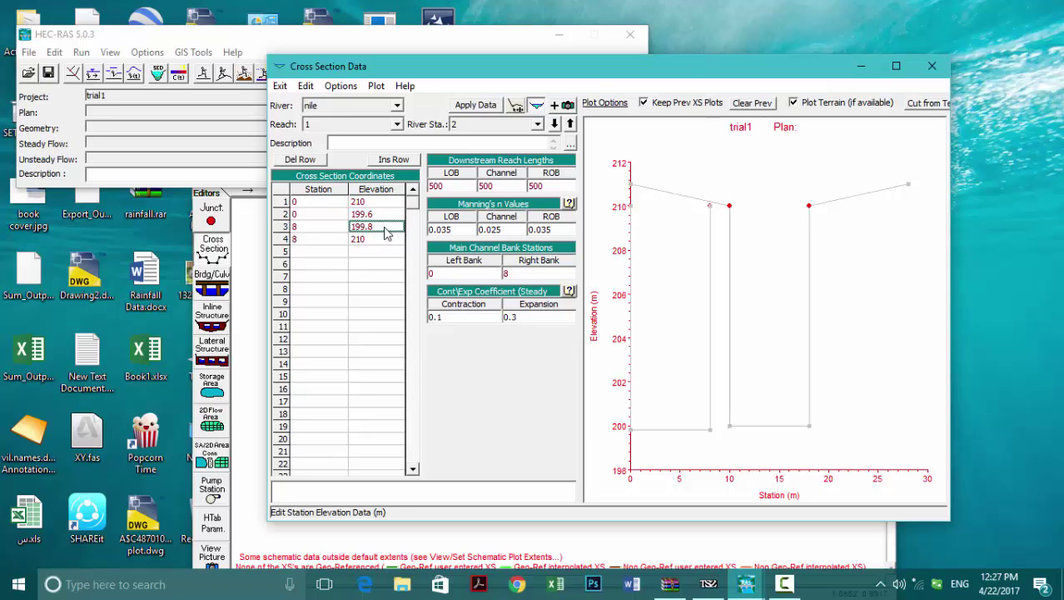
pyautogui.press('BackSpace')
pyautogui.write('6')
pyautogui.click(460, 106)
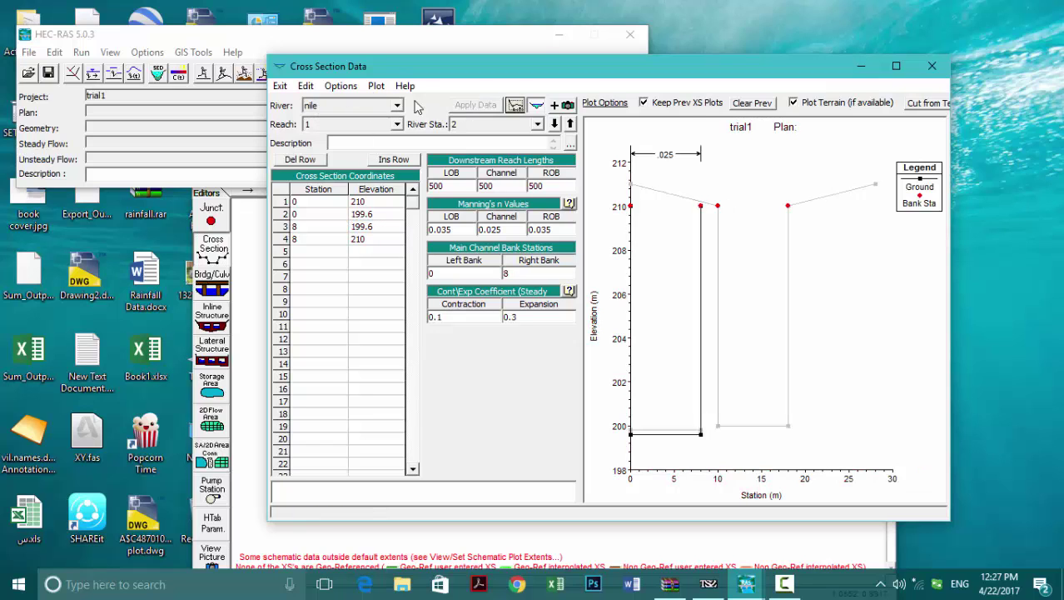
# Copy the current cross section at river station 2 to a new river station 1 on the nile reach.
pyautogui.click(348, 87)
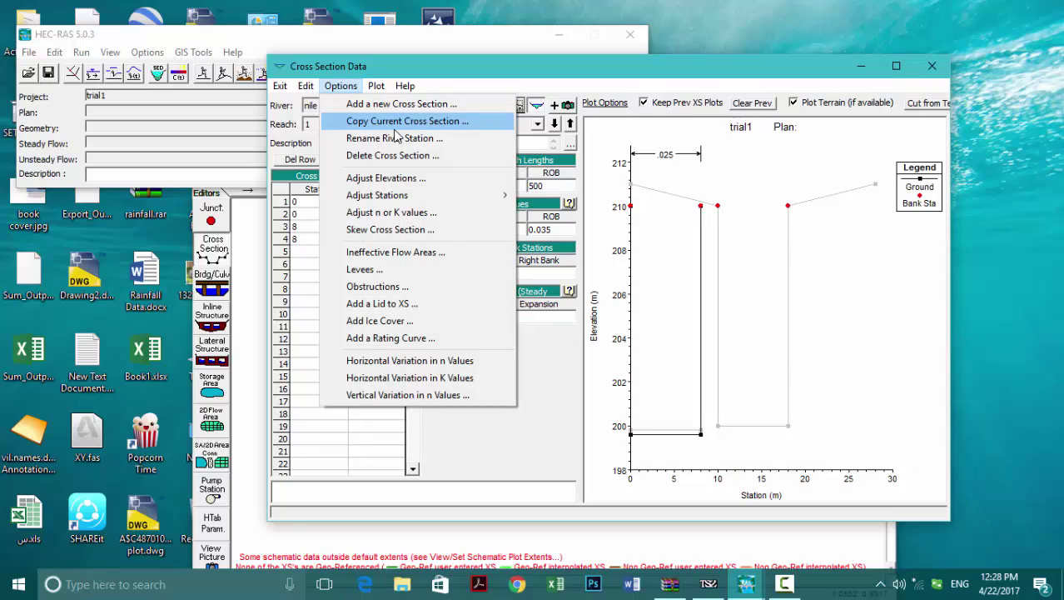
pyautogui.click(397, 123)
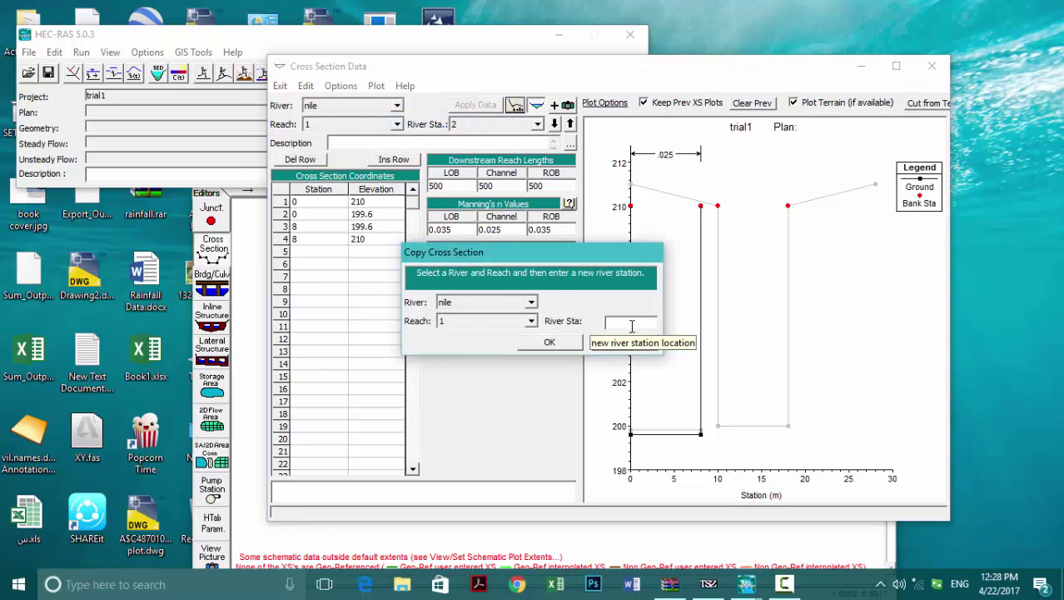
pyautogui.write('1')
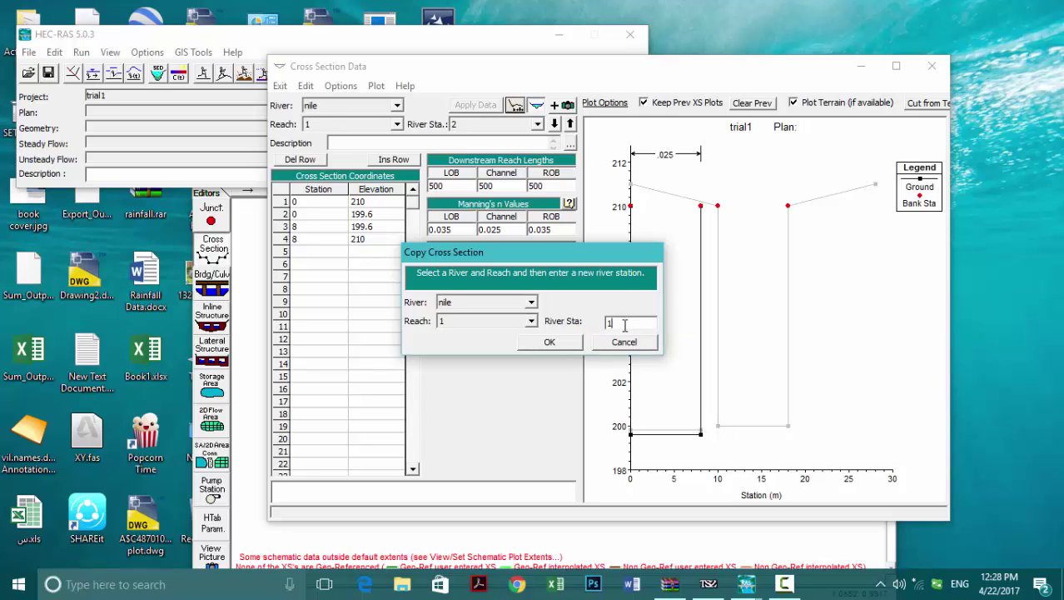
pyautogui.click(549, 341)
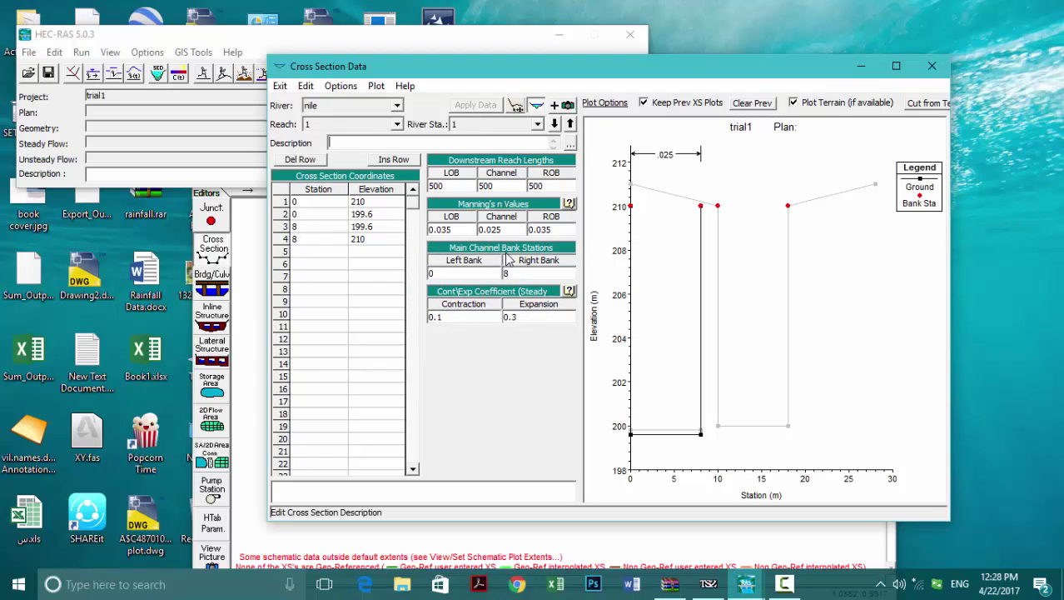
# Change both channel bed elevations of river station 1 to 199.4, apply the data and close the cross section editor.
pyautogui.click(392, 214)
pyautogui.press('BackSpace')
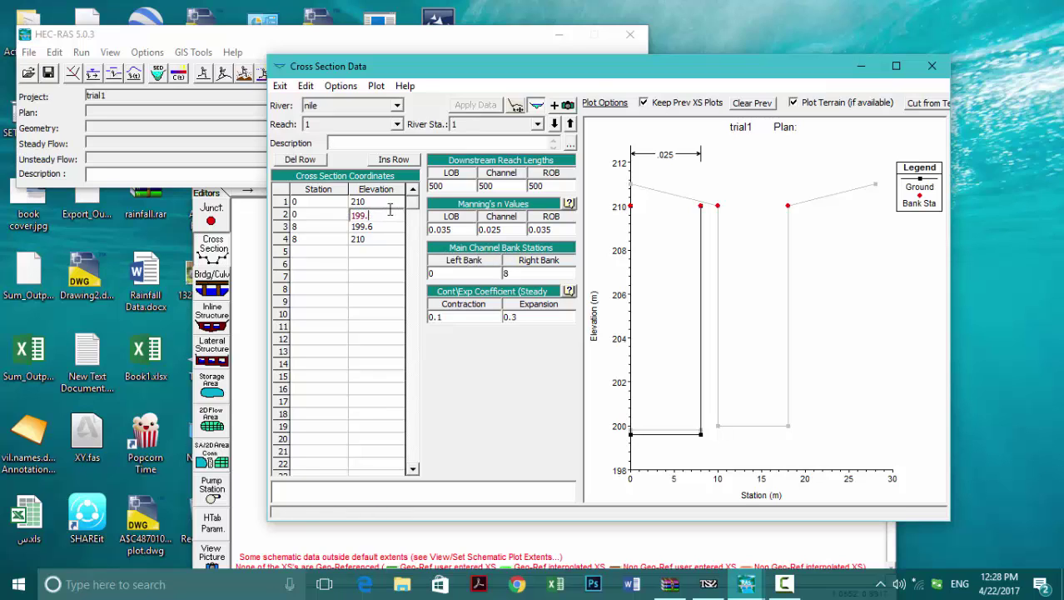
pyautogui.write('4')
pyautogui.click(390, 228)
pyautogui.press('BackSpace')
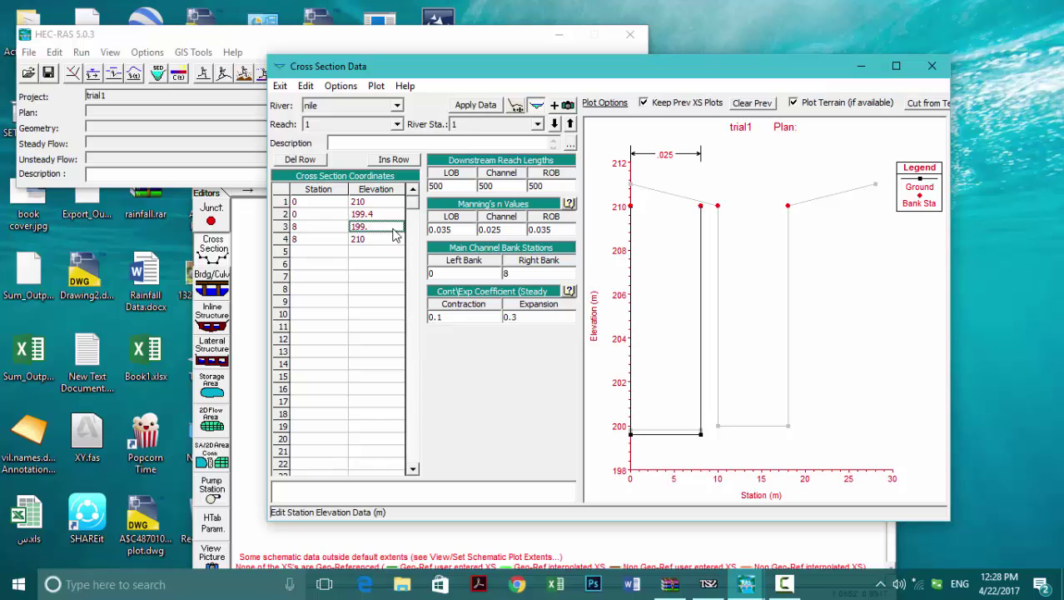
pyautogui.write('4')
pyautogui.click(476, 105)
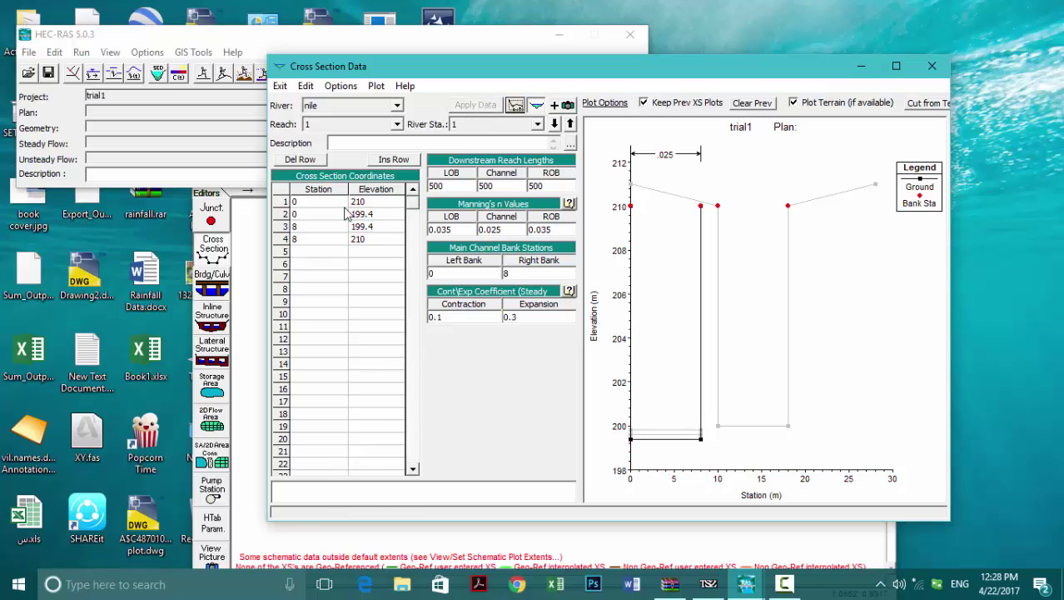
pyautogui.click(931, 67)
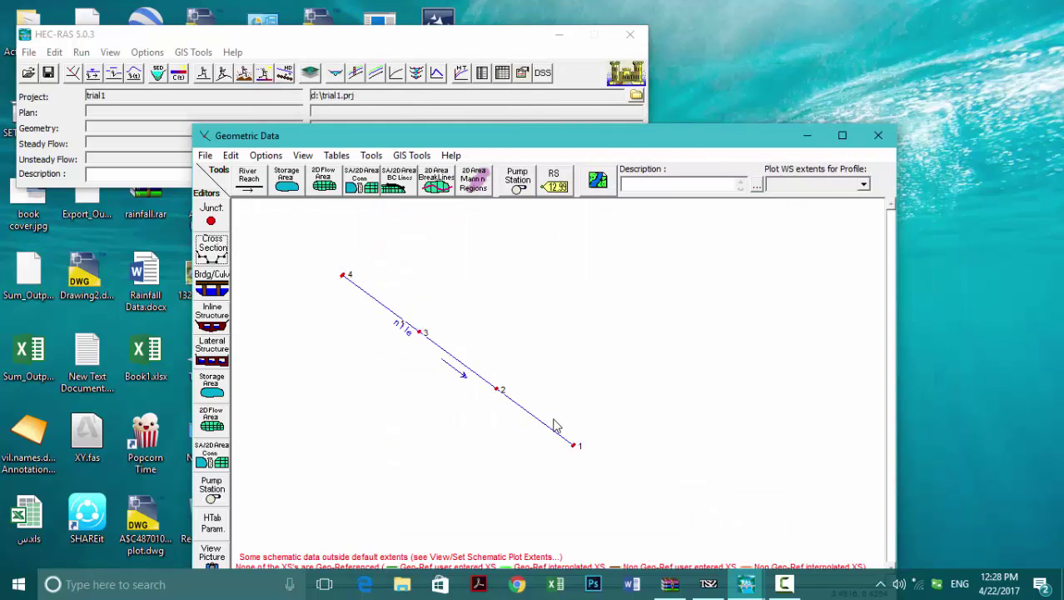
# Examine the ground profile plot along the nile reach, close it and return to the geometry schematic.
pyautogui.click(350, 75)
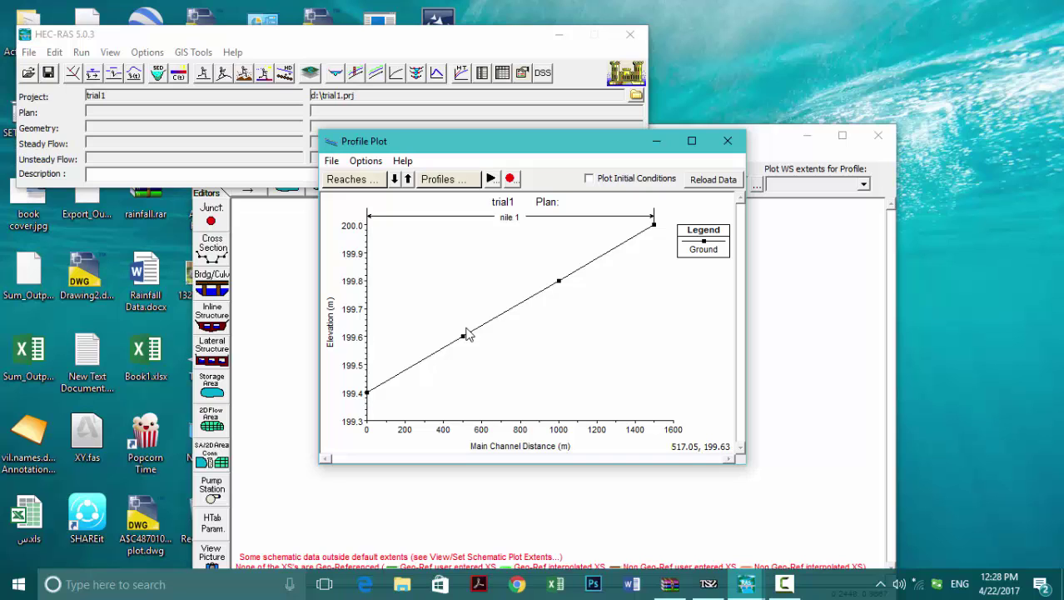
pyautogui.click(728, 140)
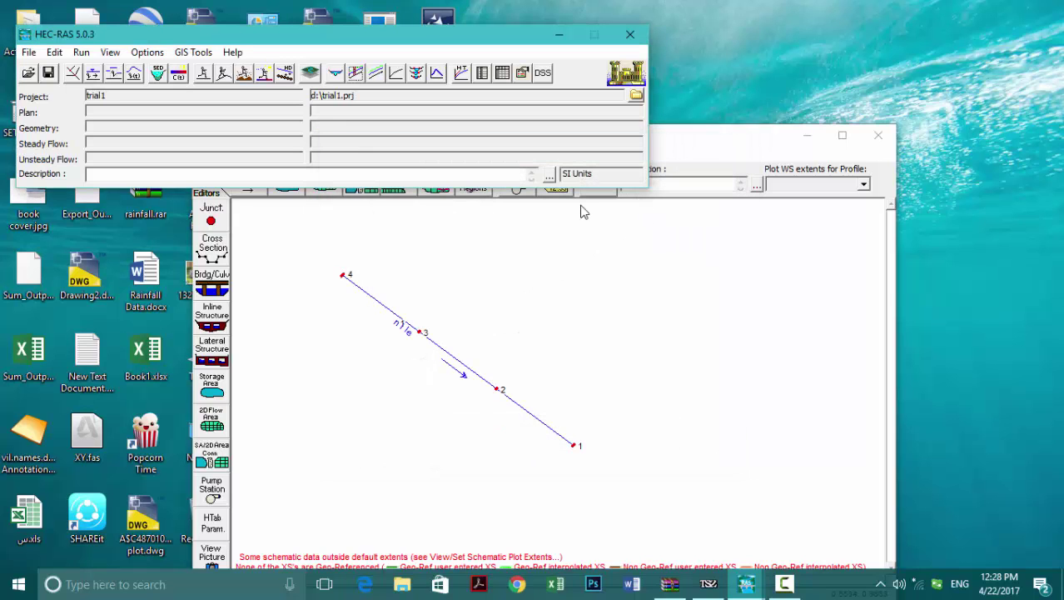
pyautogui.click(666, 149)
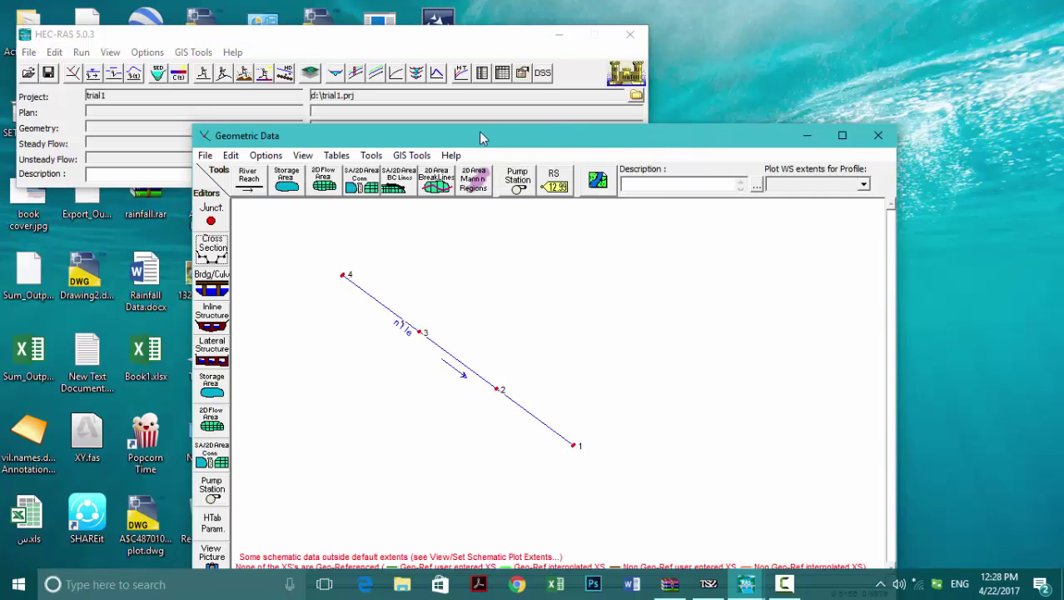
# Save the geometry data with the title gem1 on drive d: and close the geometry editor.
pyautogui.moveTo(480, 138); pyautogui.dragTo(532, 89)
pyautogui.click(258, 108)
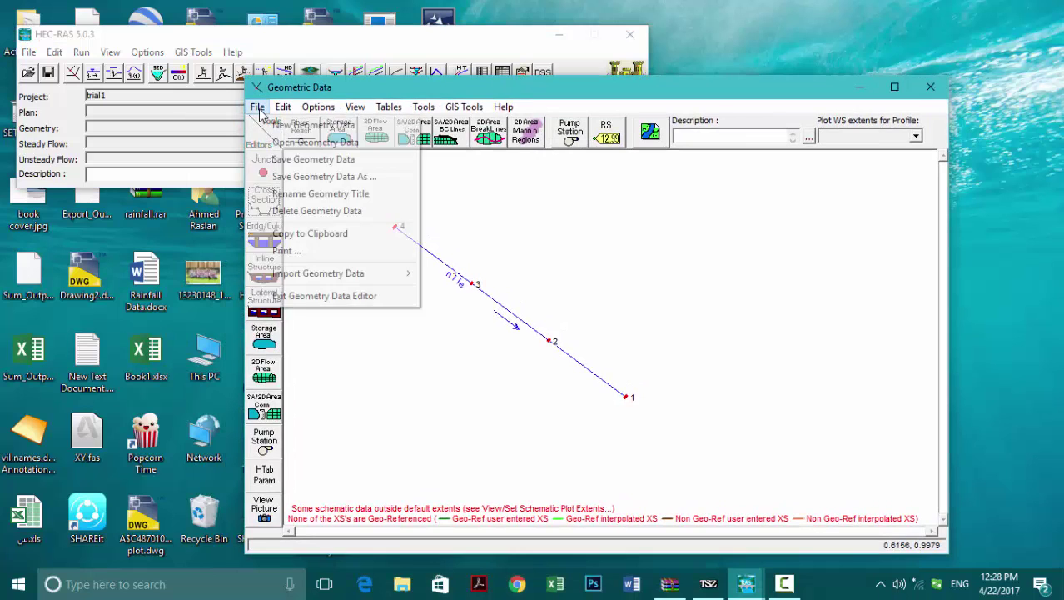
pyautogui.click(314, 177)
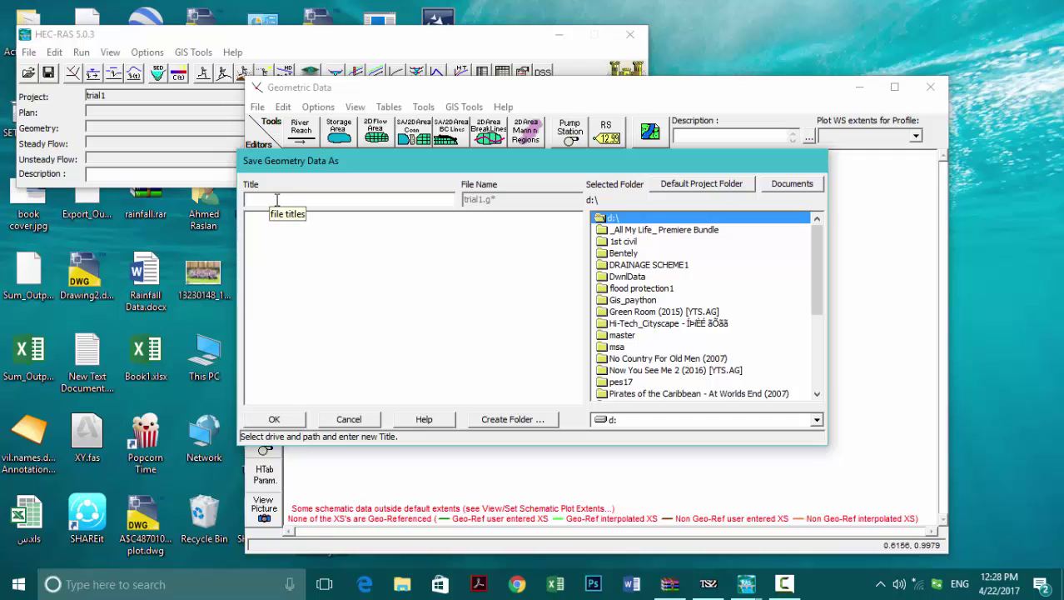
pyautogui.write('gem')
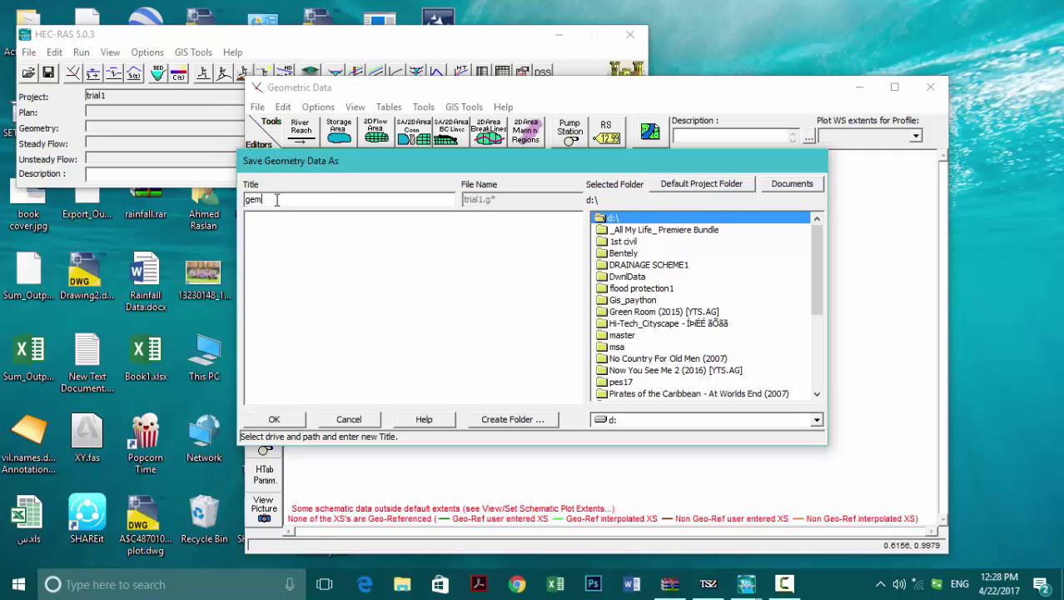
pyautogui.write('1')
pyautogui.click(275, 419)
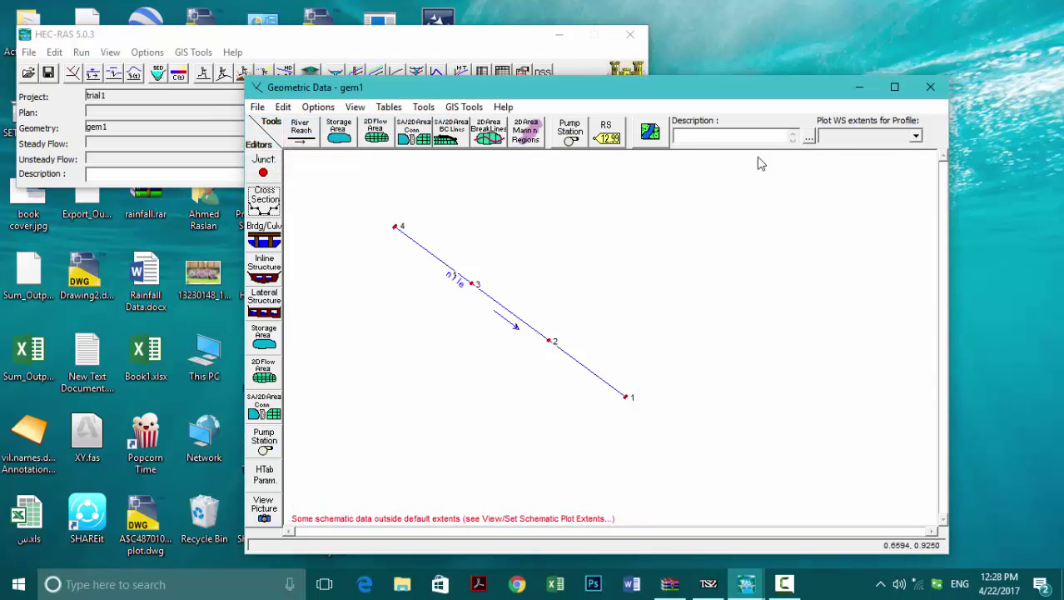
pyautogui.click(915, 93)
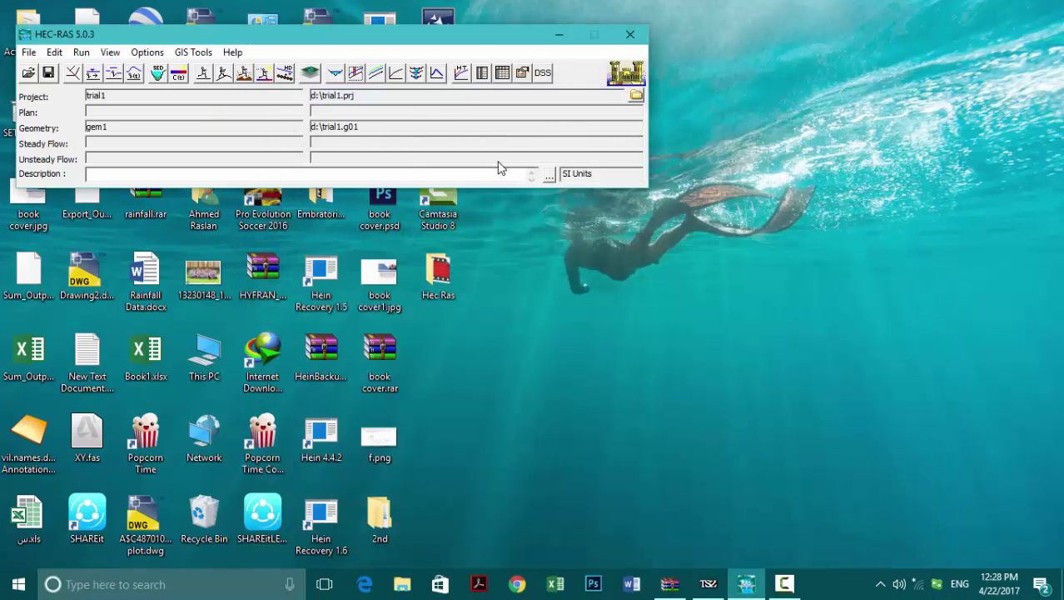
# Open the steady flow data and set the PF 1 flow at river station 4 to 30 m3/s.
pyautogui.moveTo(409, 44); pyautogui.dragTo(583, 126)
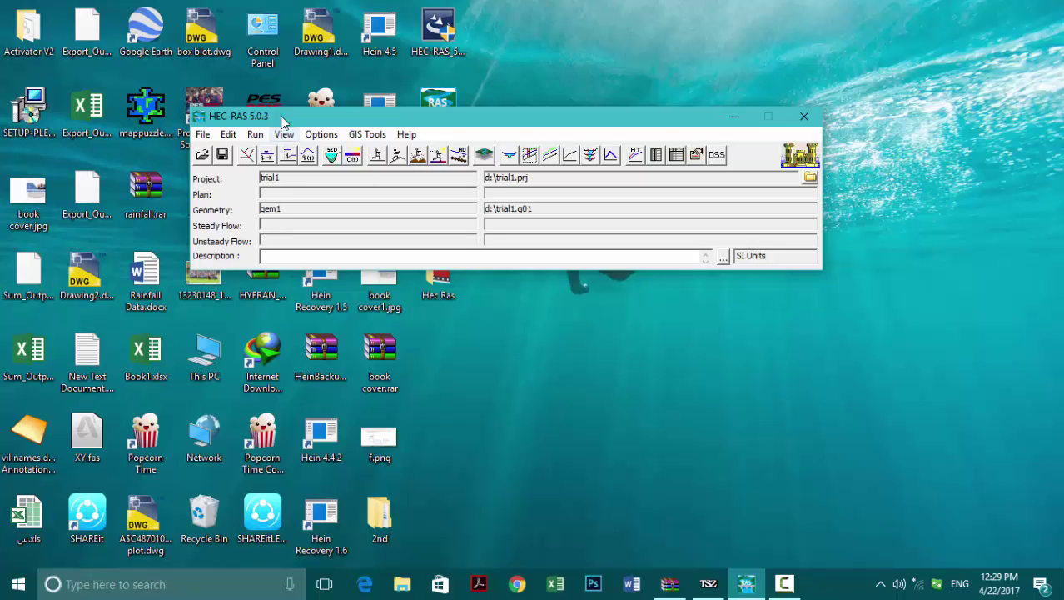
pyautogui.click(268, 156)
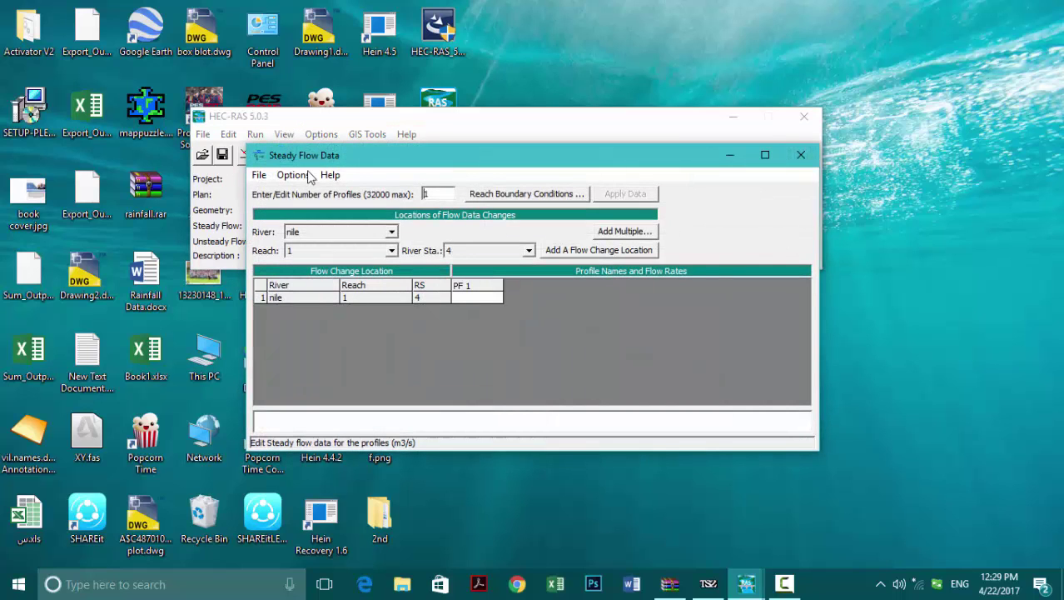
pyautogui.click(473, 300)
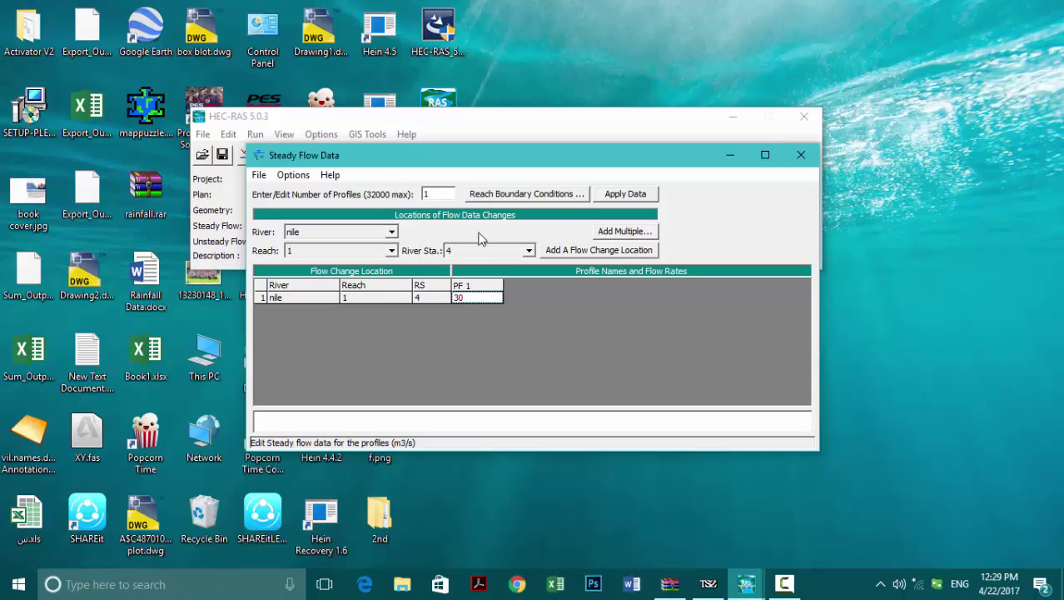
# Check where river station 4 lies in the geometry schematic and return to the steady flow data.
pyautogui.click(421, 116)
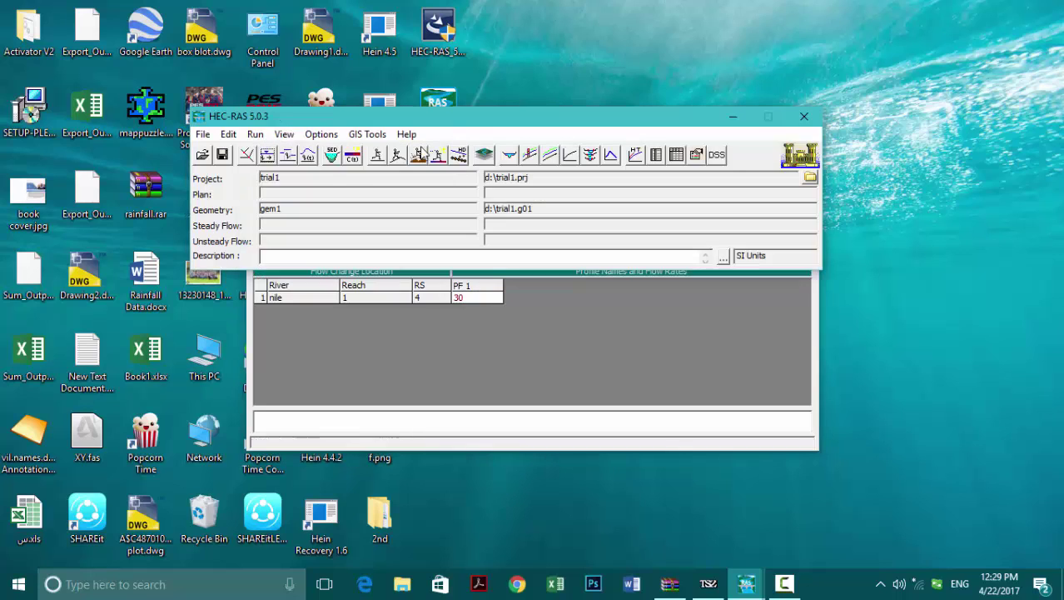
pyautogui.click(248, 157)
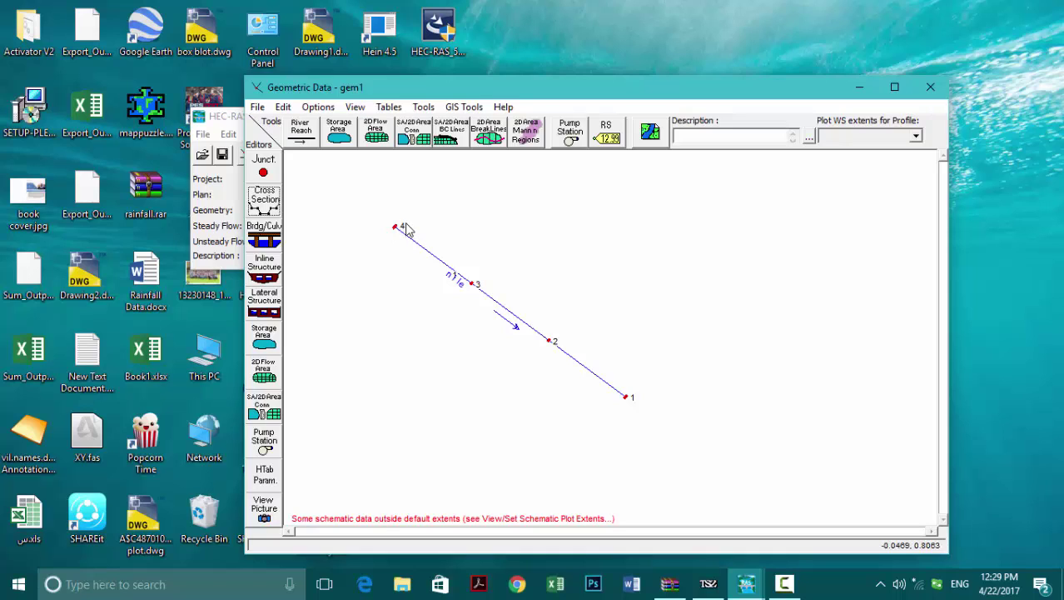
pyautogui.click(220, 117)
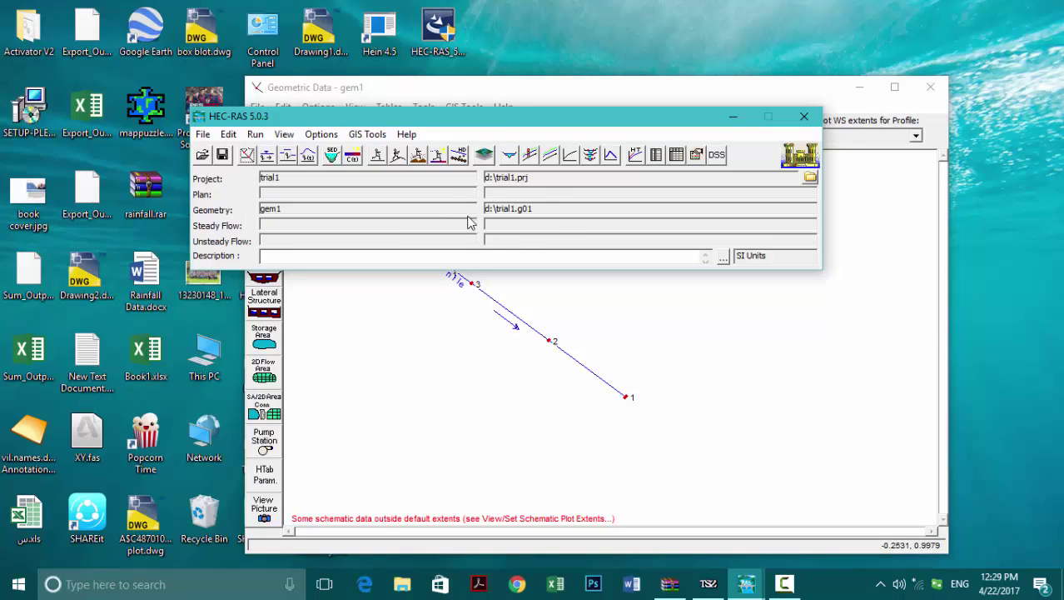
pyautogui.click(860, 87)
pyautogui.click(411, 298)
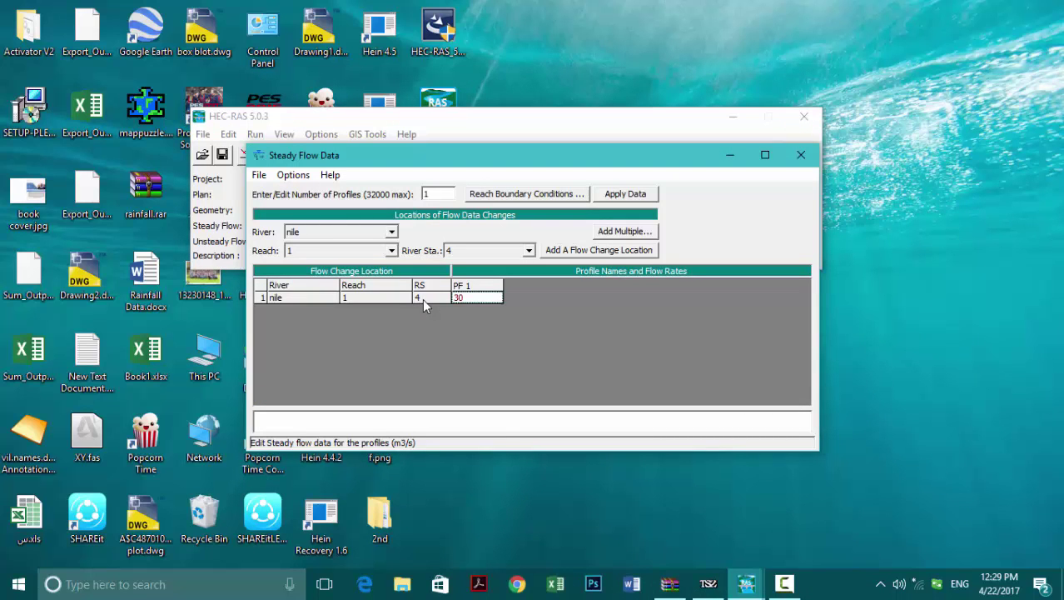
# Set the nile reach's upstream boundary condition to normal depth with a slope of 0.0004 for all profiles.
pyautogui.click(509, 200)
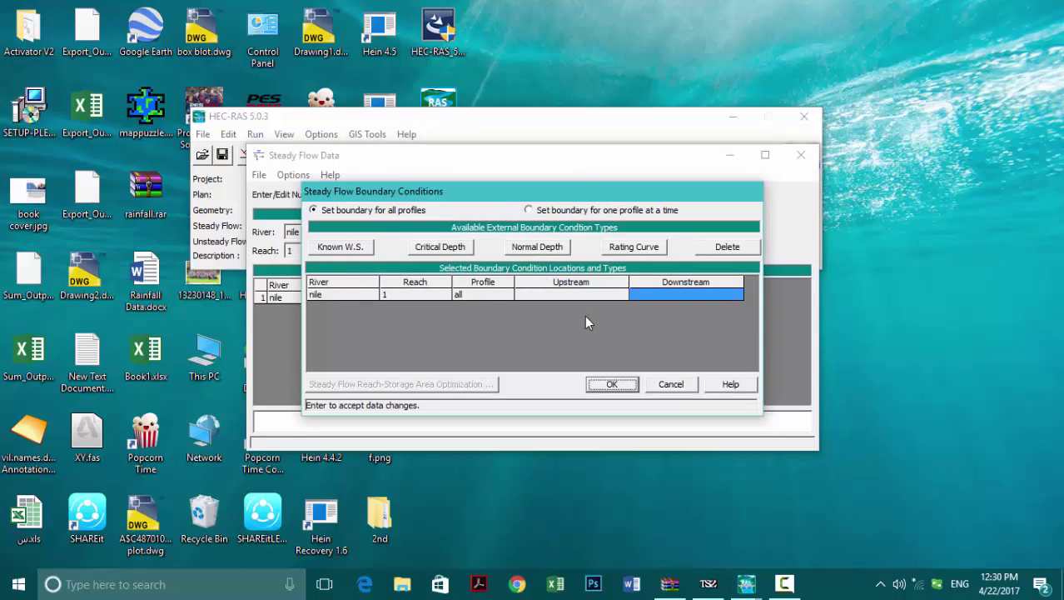
pyautogui.click(566, 300)
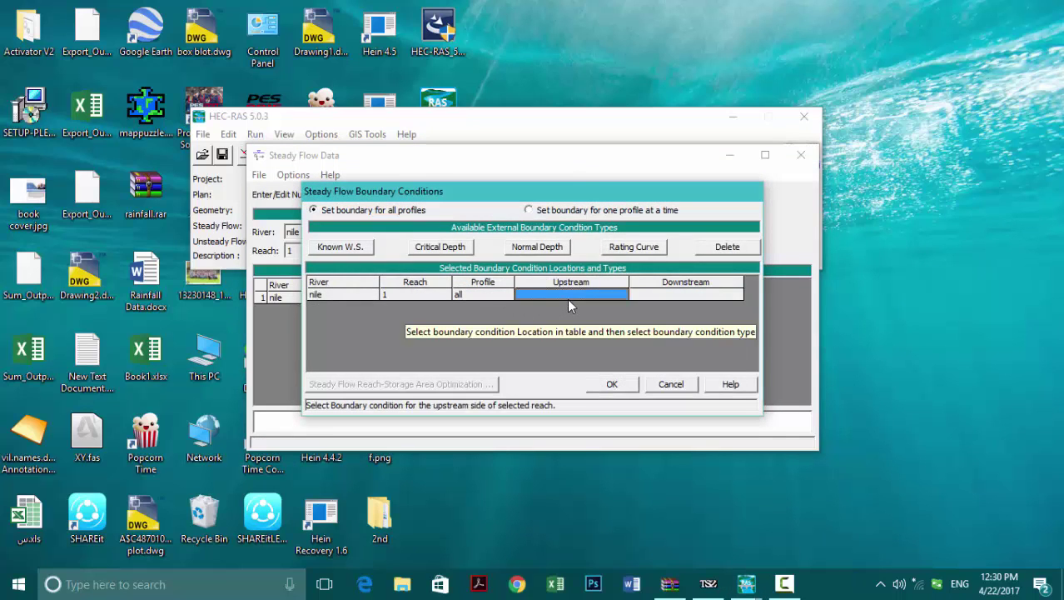
pyautogui.click(716, 293)
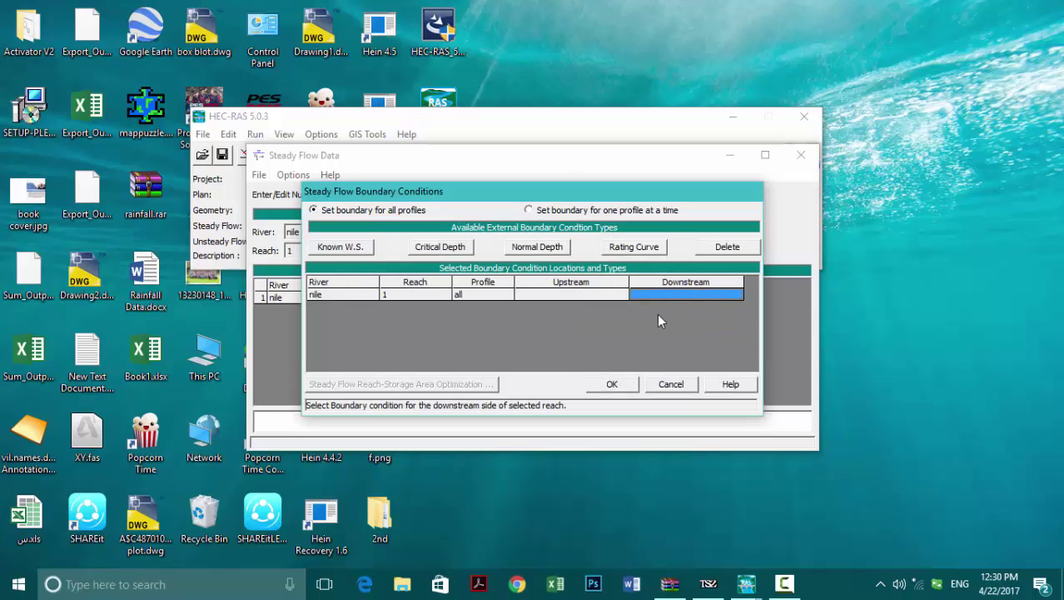
pyautogui.click(584, 293)
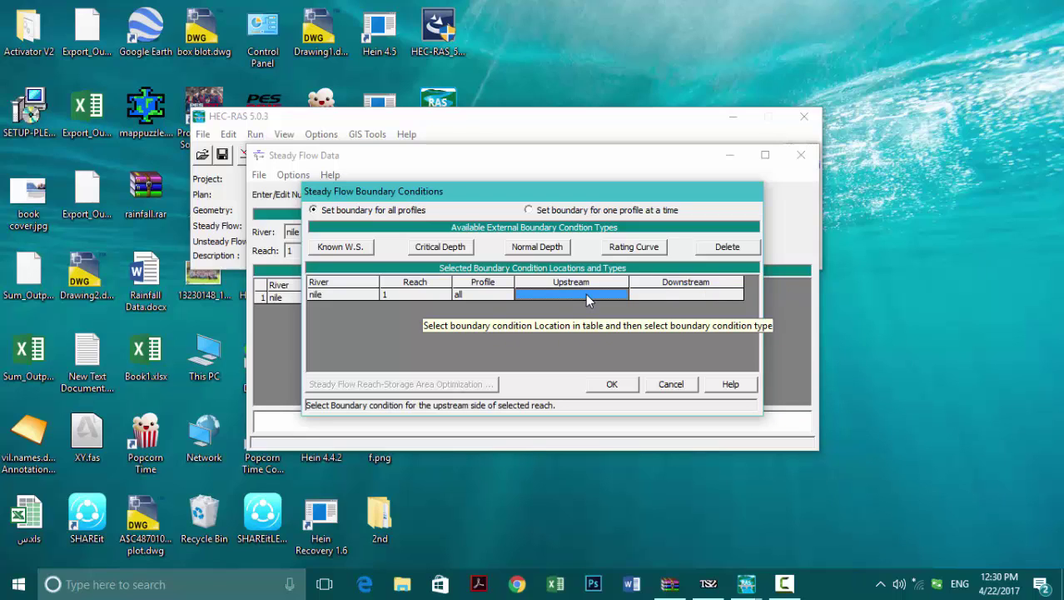
pyautogui.click(548, 254)
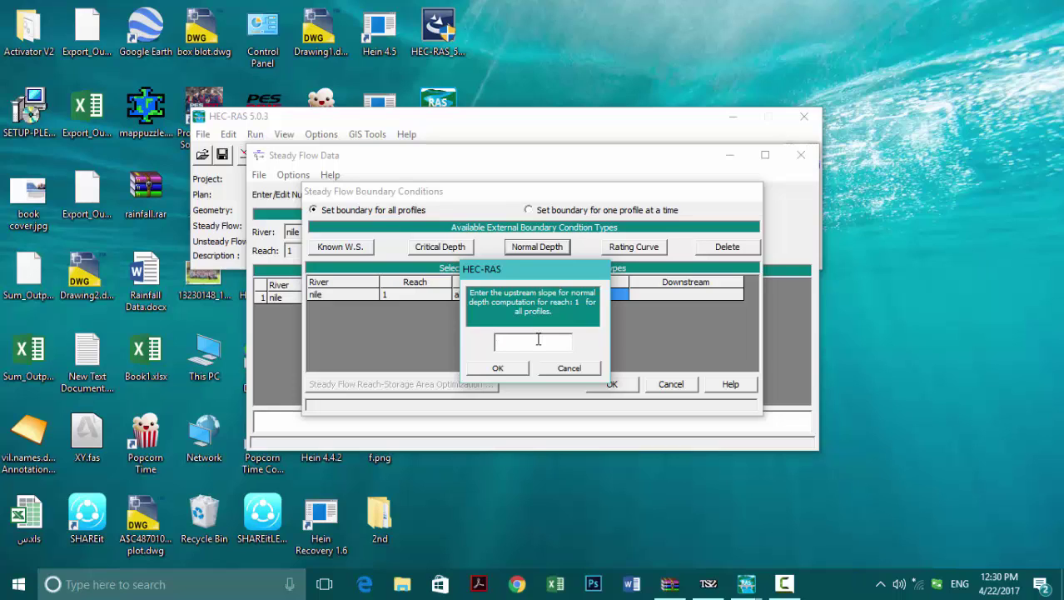
pyautogui.click(525, 344)
pyautogui.write('0.0004')
pyautogui.click(499, 369)
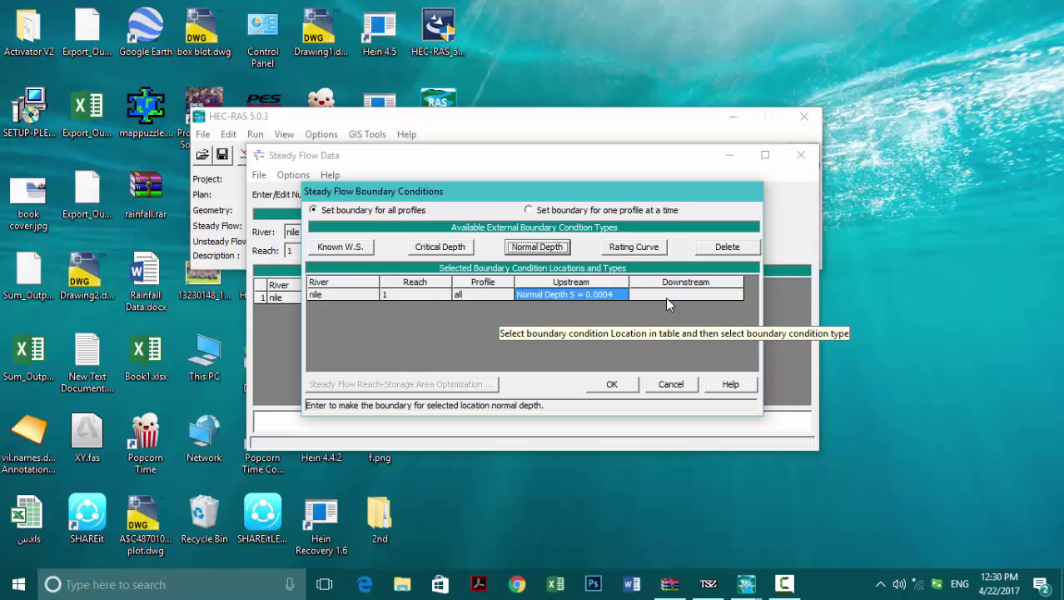
# Set the downstream boundary condition to normal depth with a slope of 0.0004 and accept the boundary conditions.
pyautogui.click(678, 294)
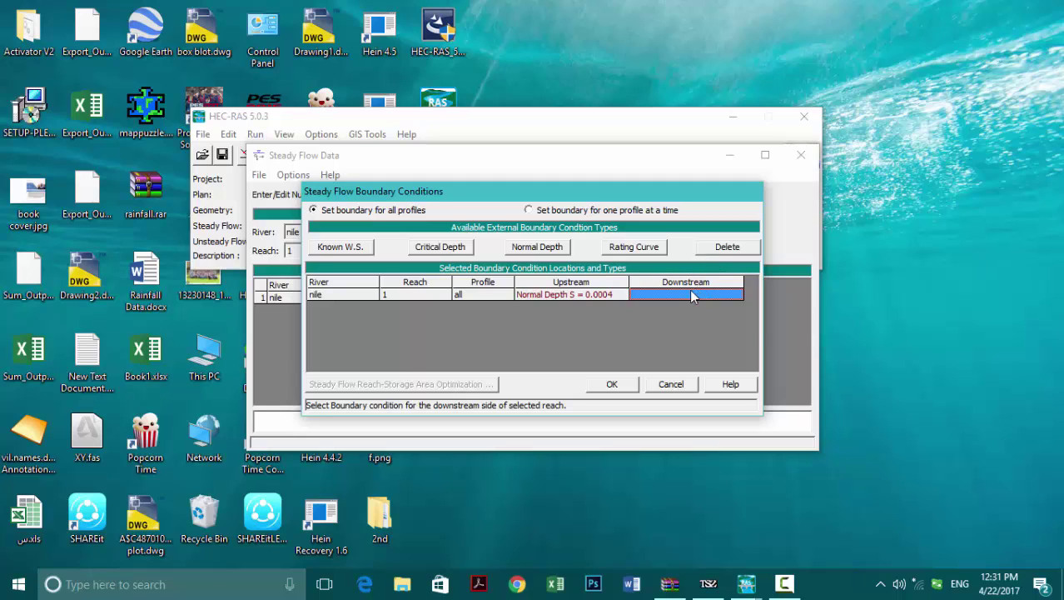
pyautogui.click(541, 248)
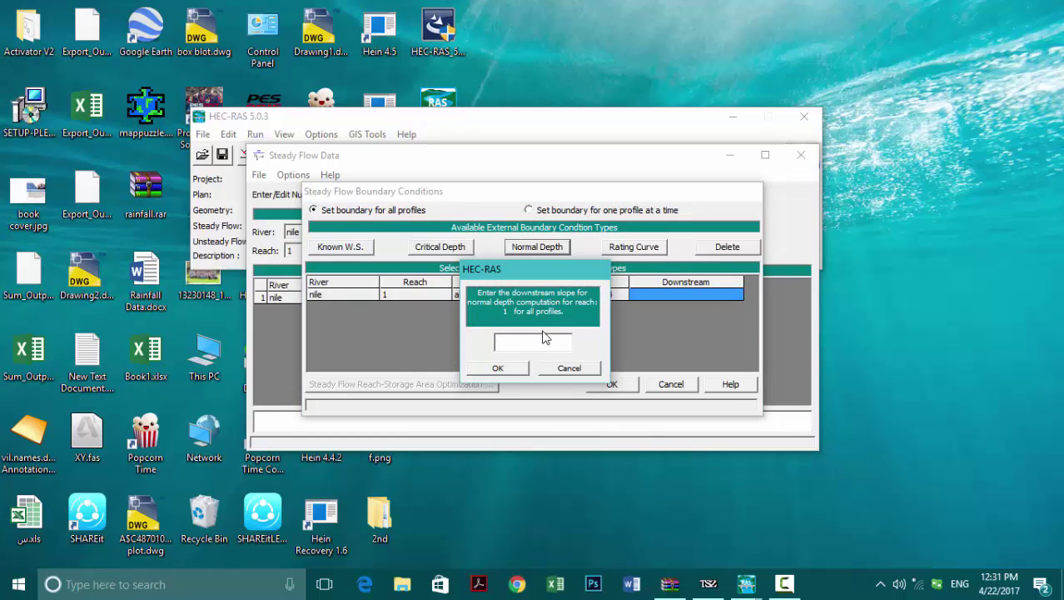
pyautogui.write('0.0004')
pyautogui.click(514, 369)
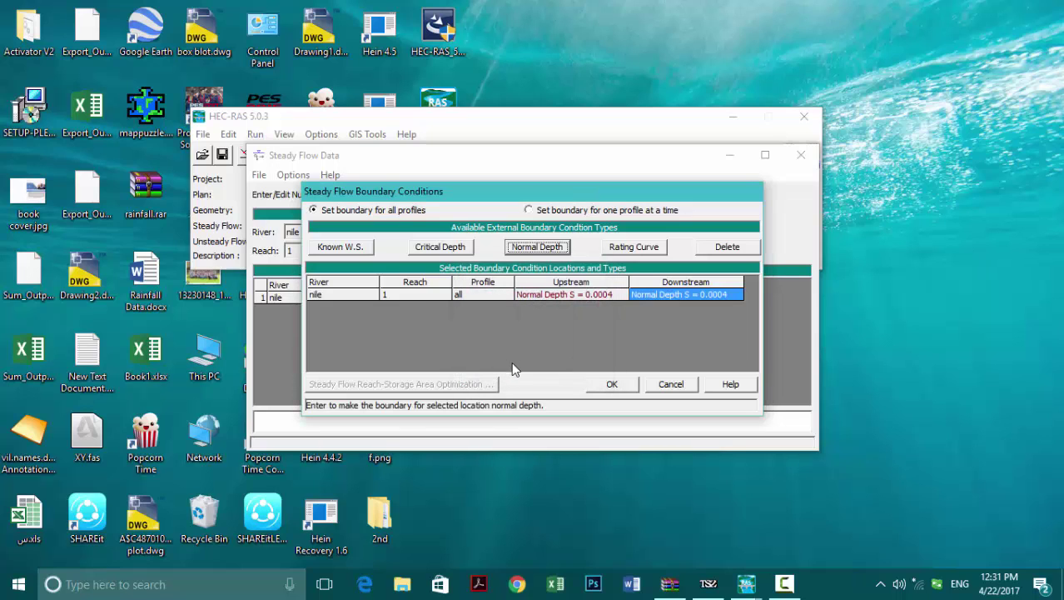
pyautogui.click(615, 384)
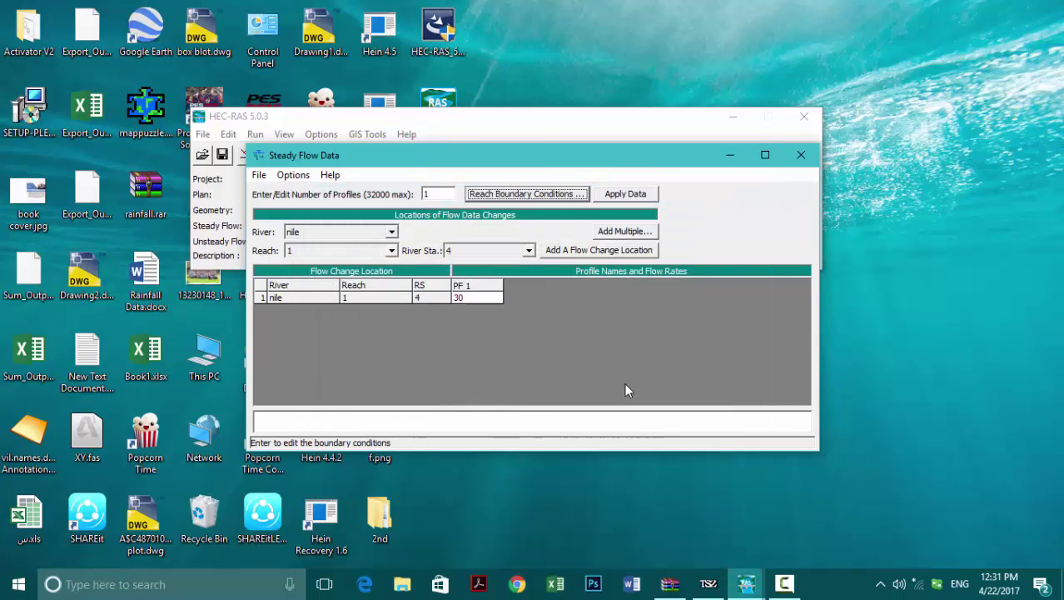
# Apply the steady flow data, save it under the title flow1, and close the flow data editor.
pyautogui.click(605, 193)
pyautogui.click(260, 178)
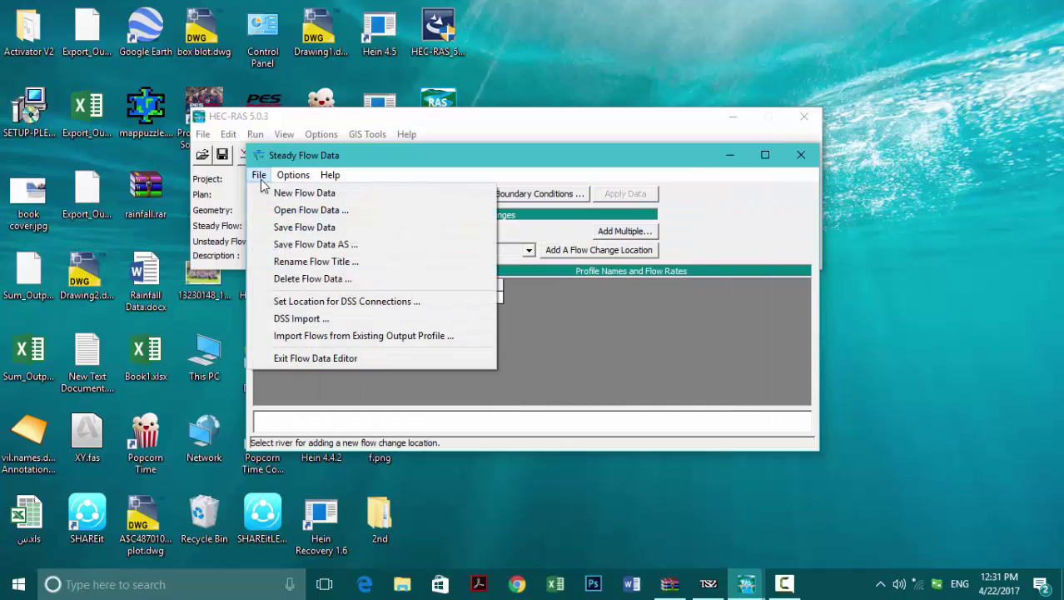
pyautogui.click(318, 247)
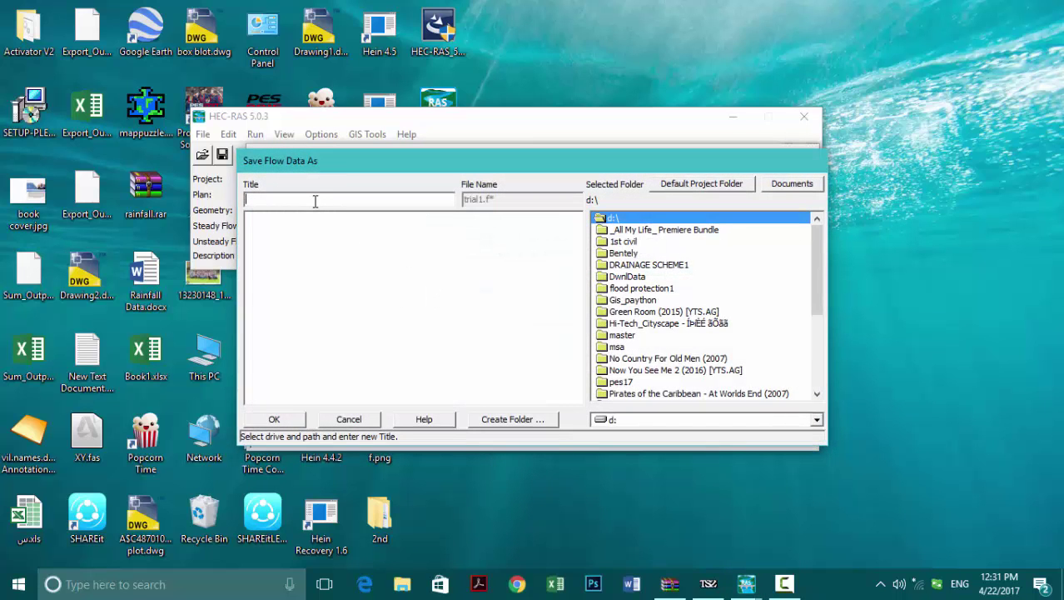
pyautogui.write('flow1')
pyautogui.click(275, 419)
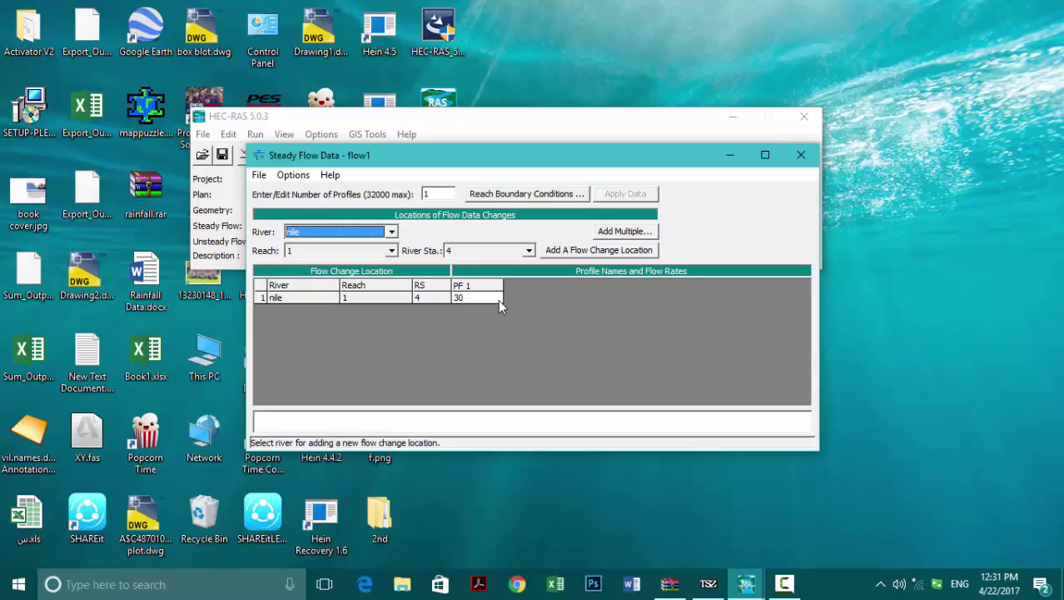
pyautogui.click(801, 156)
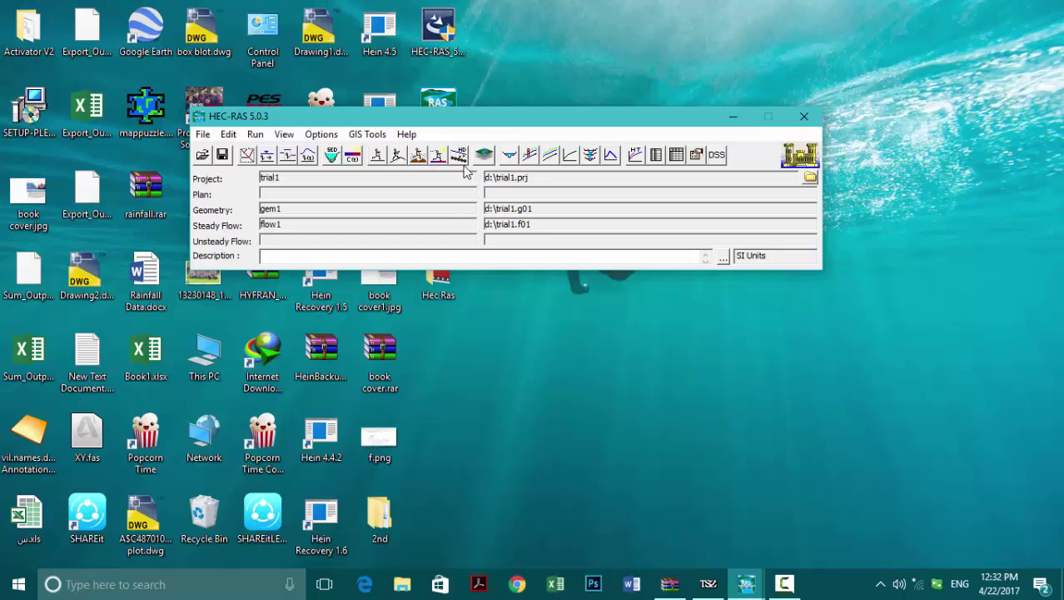
# Set up a steady flow analysis with geometry file gem1, steady flow file flow1 and the Mixed flow regime.
pyautogui.click(378, 156)
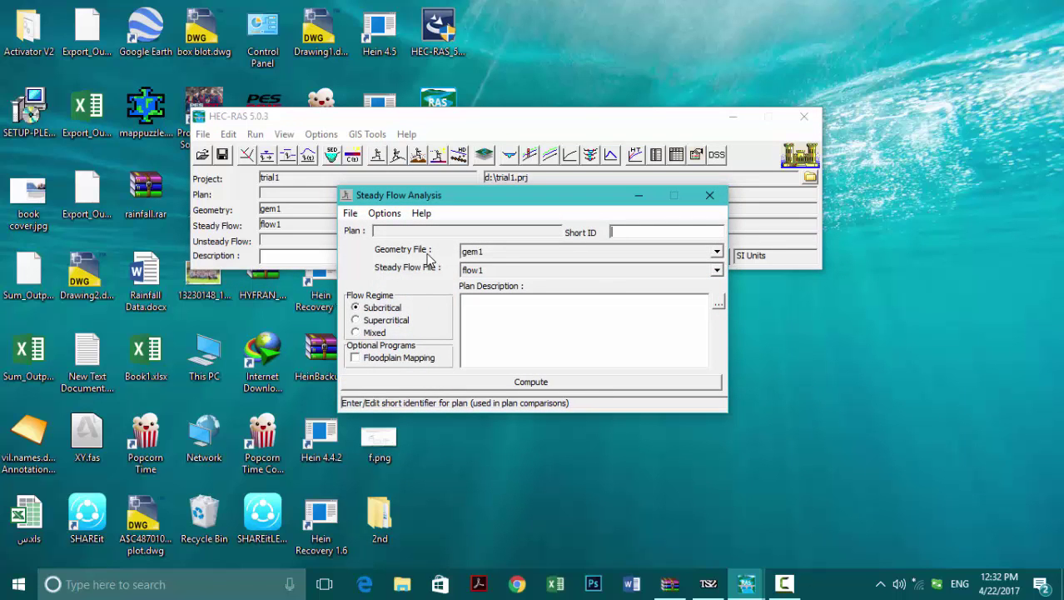
pyautogui.click(509, 252)
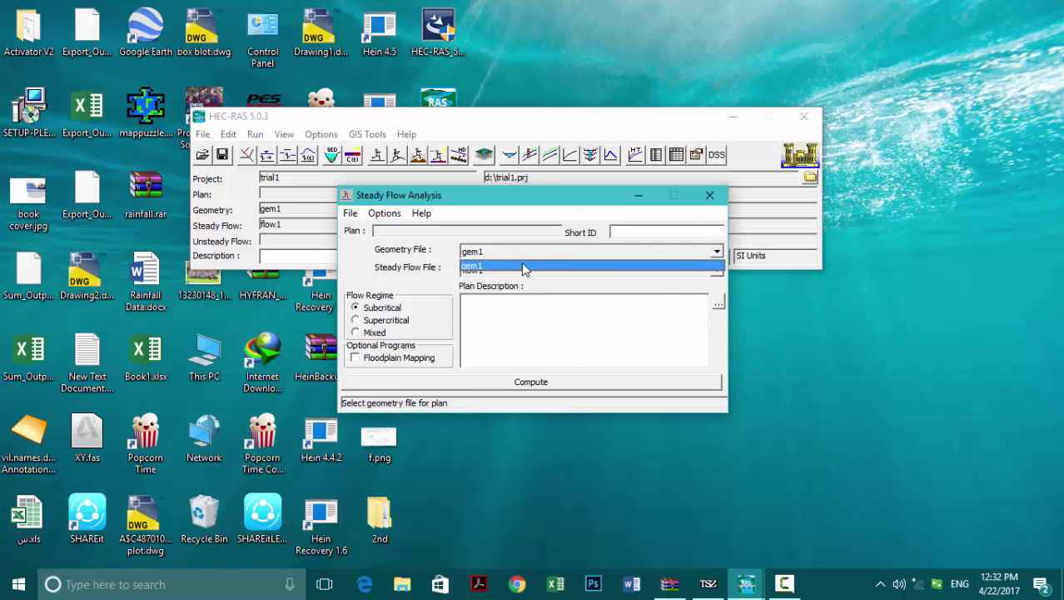
pyautogui.click(531, 284)
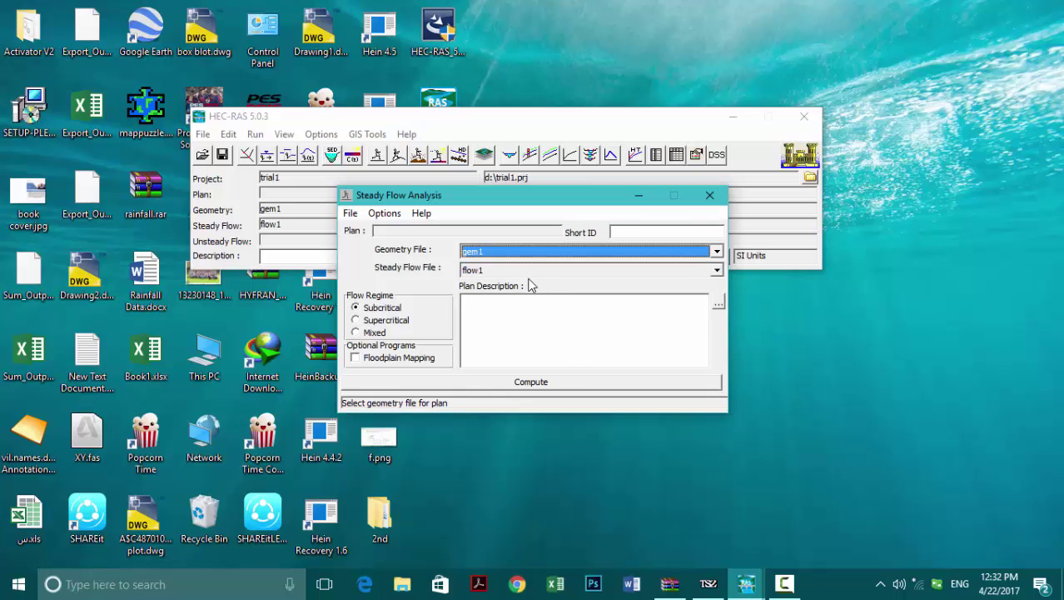
pyautogui.click(512, 269)
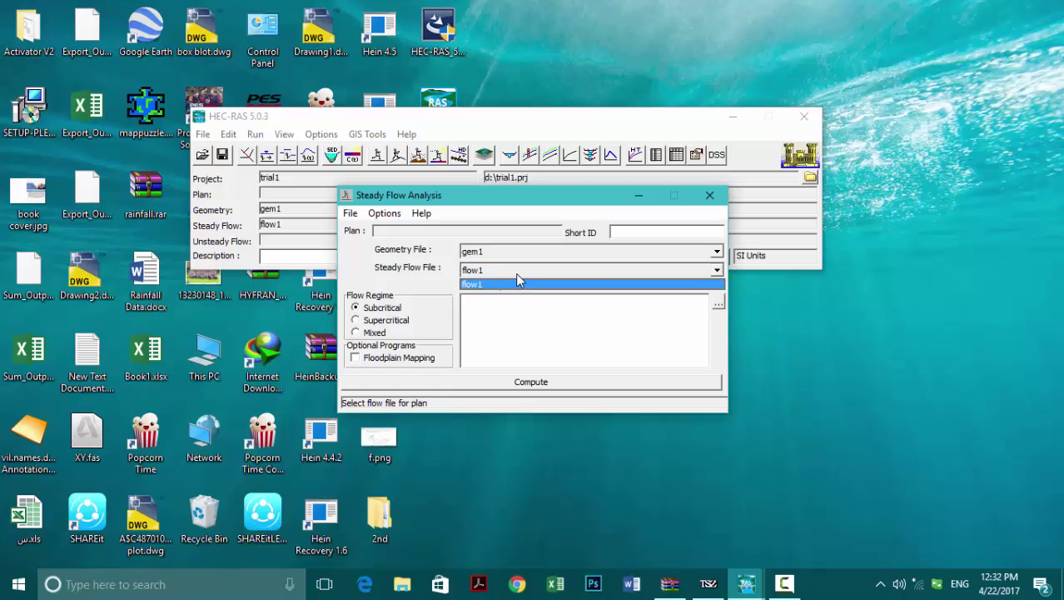
pyautogui.click(526, 284)
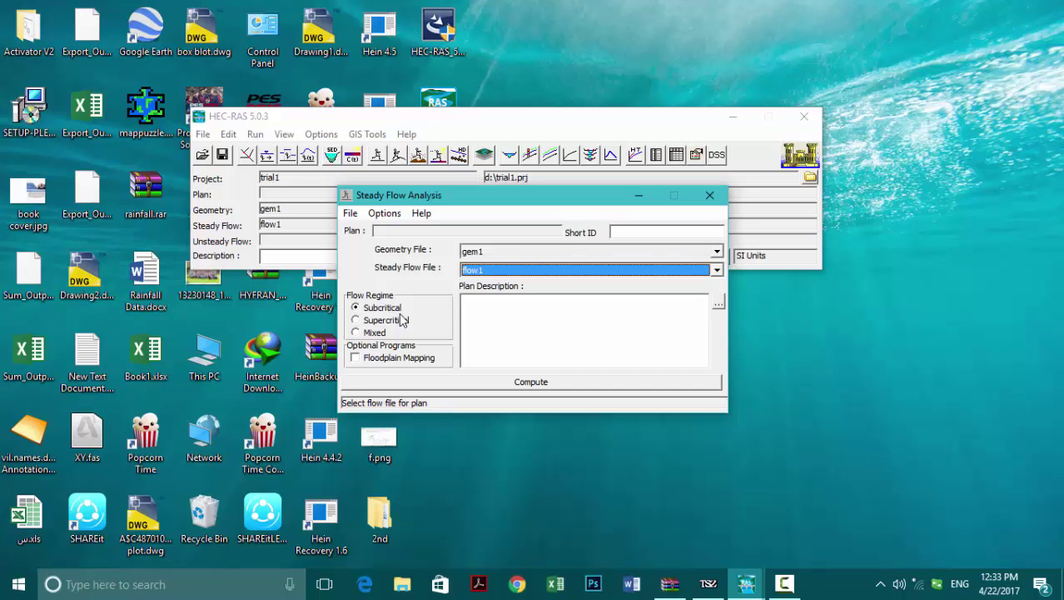
pyautogui.click(356, 333)
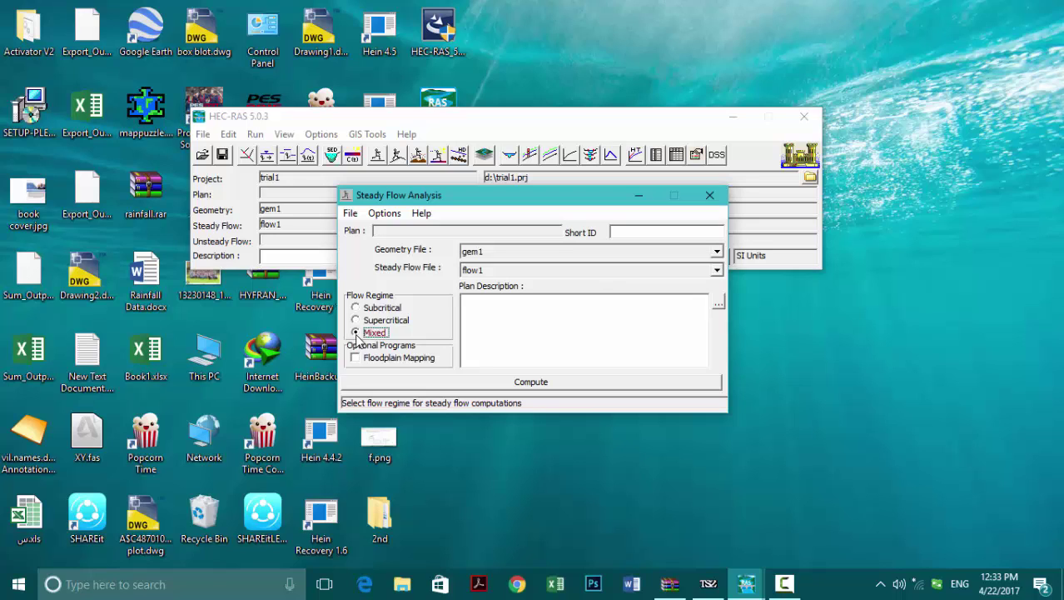
# Compute the steady flow simulation, then dismiss the computation report and the analysis window.
pyautogui.click(497, 382)
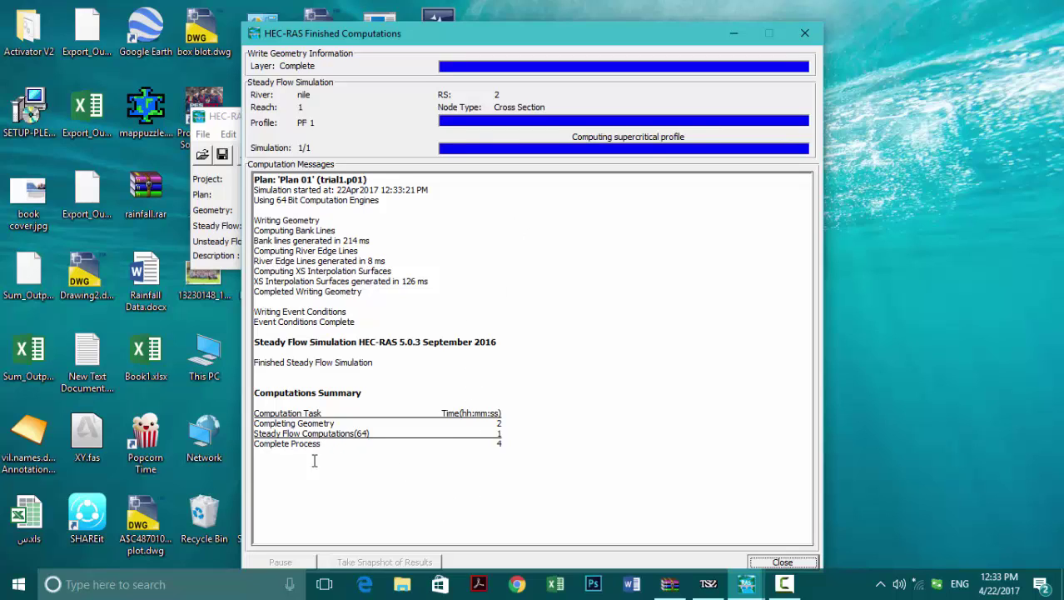
pyautogui.click(805, 33)
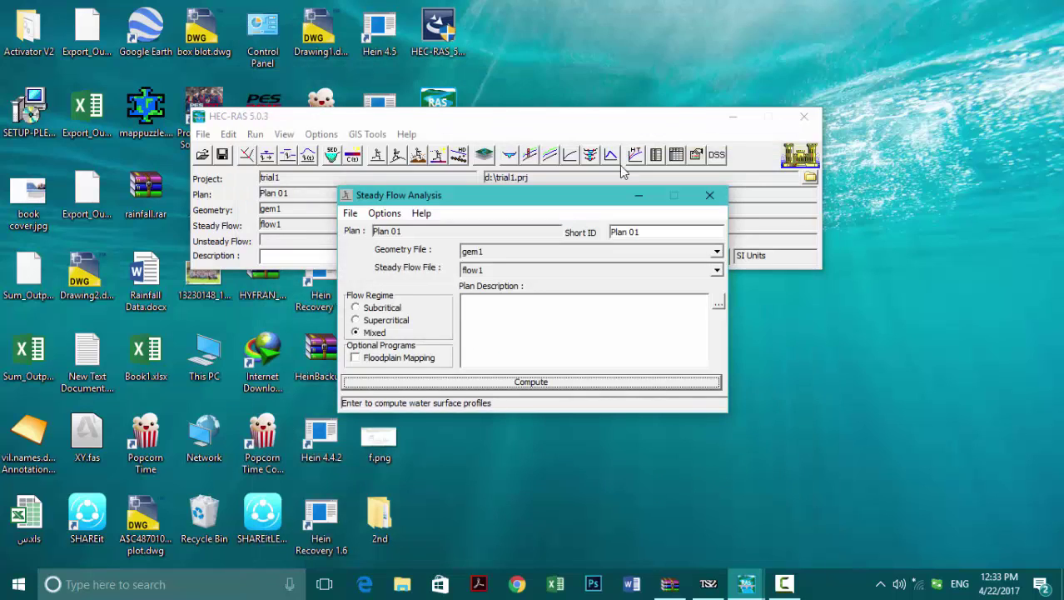
pyautogui.click(710, 195)
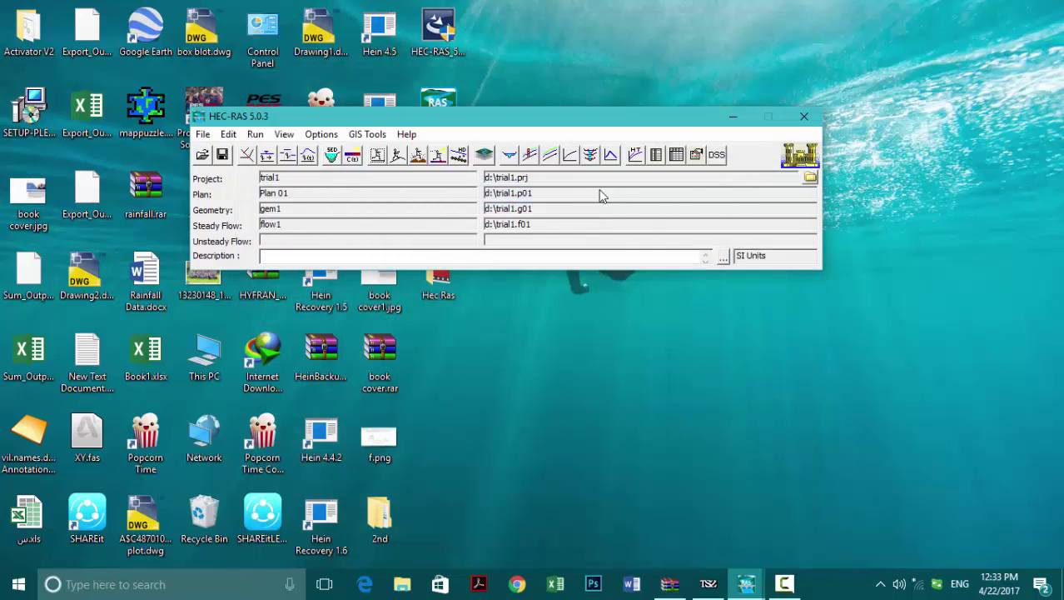
# Examine the water surface profile plot of the nile reach, including its energy grade line and its profile and reach selections.
pyautogui.click(529, 156)
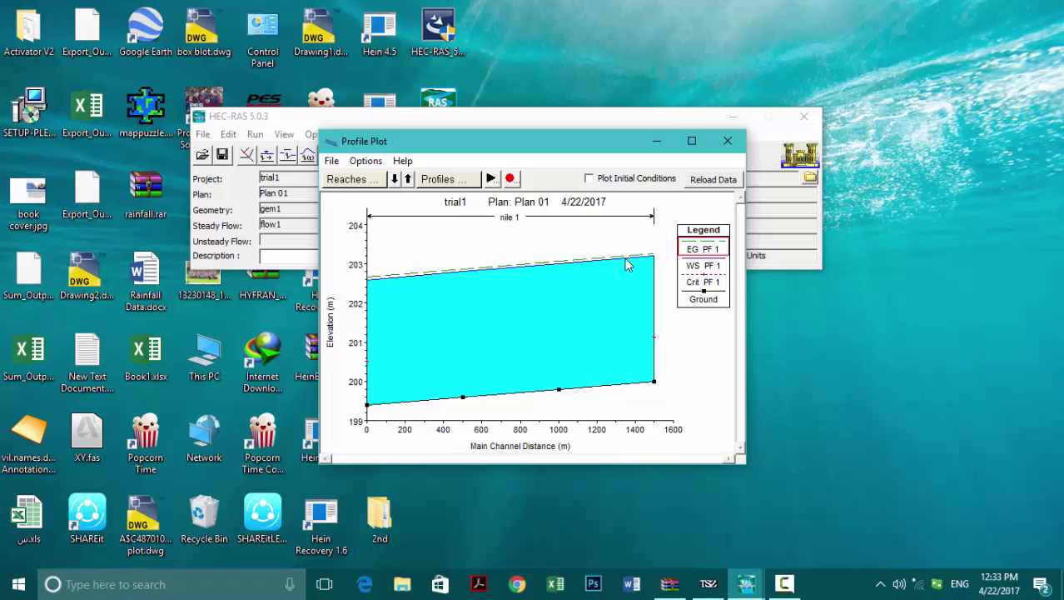
pyautogui.moveTo(628, 265)
pyautogui.moveTo(383, 284)
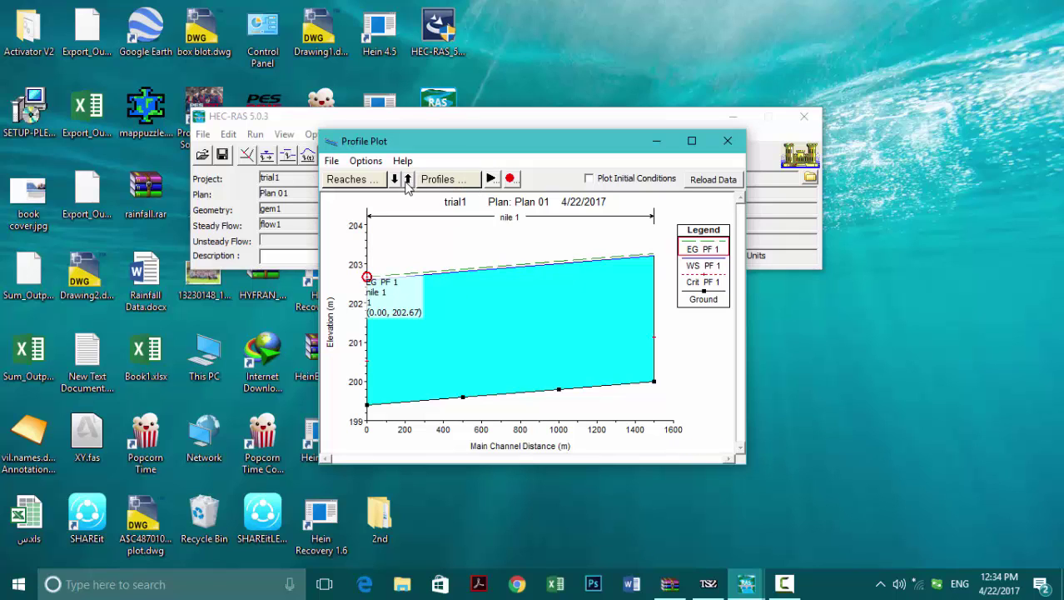
pyautogui.click(365, 161)
pyautogui.moveTo(332, 162)
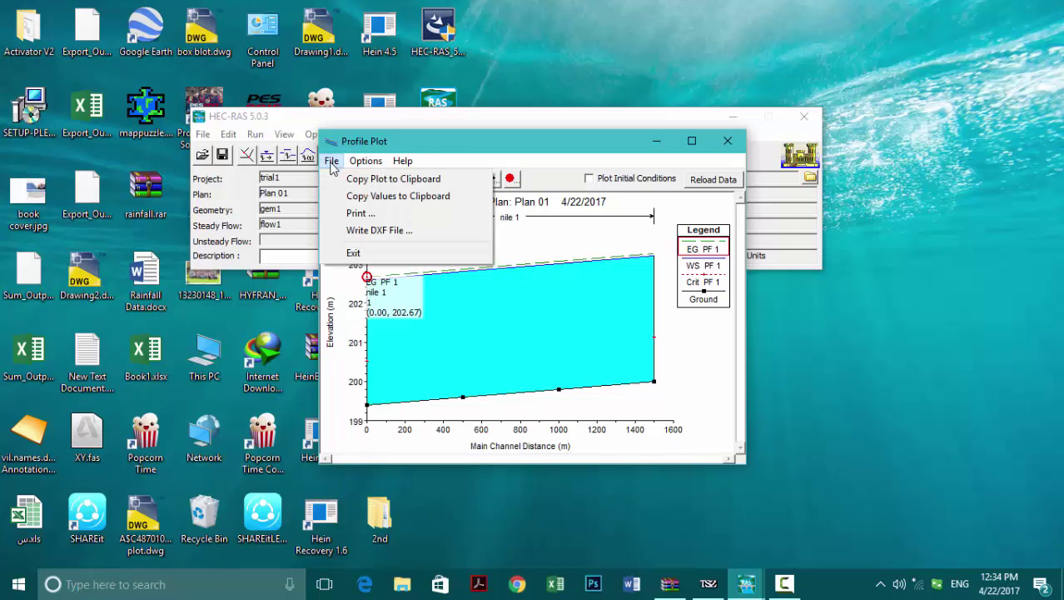
pyautogui.click(476, 148)
pyautogui.click(448, 180)
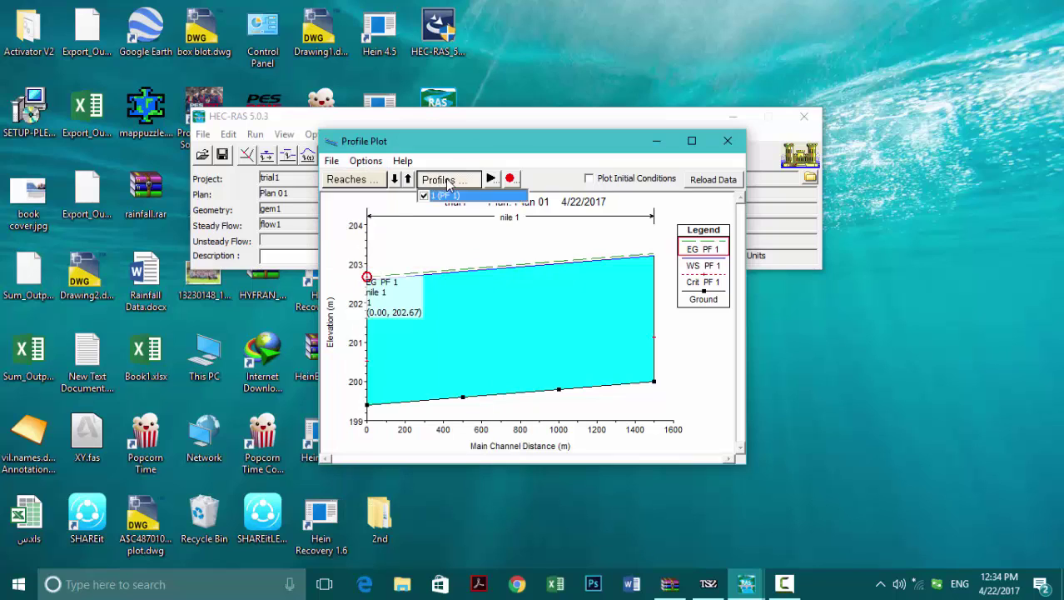
pyautogui.click(448, 181)
pyautogui.click(443, 182)
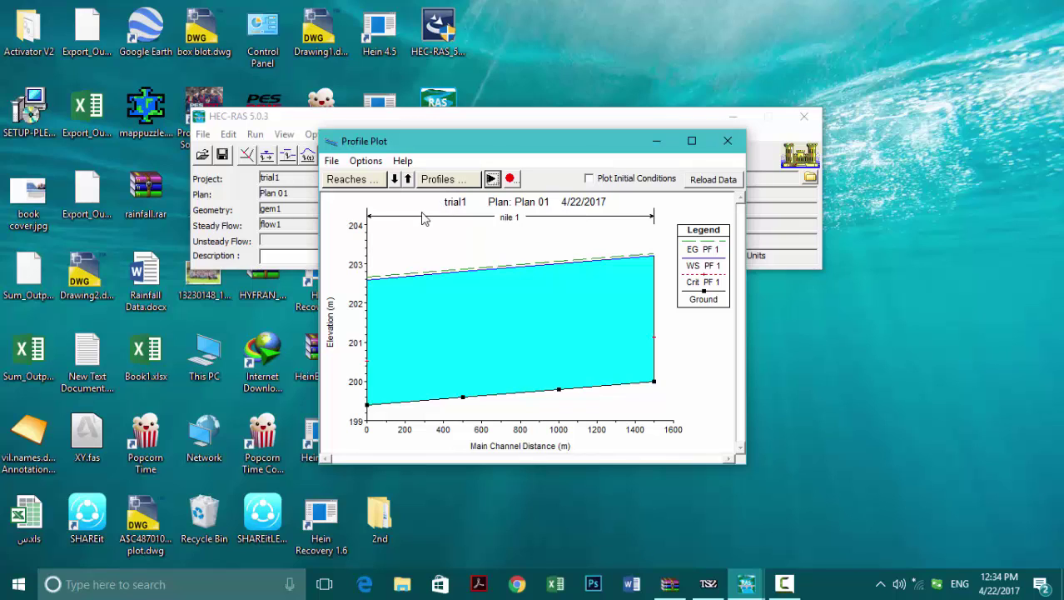
pyautogui.click(366, 180)
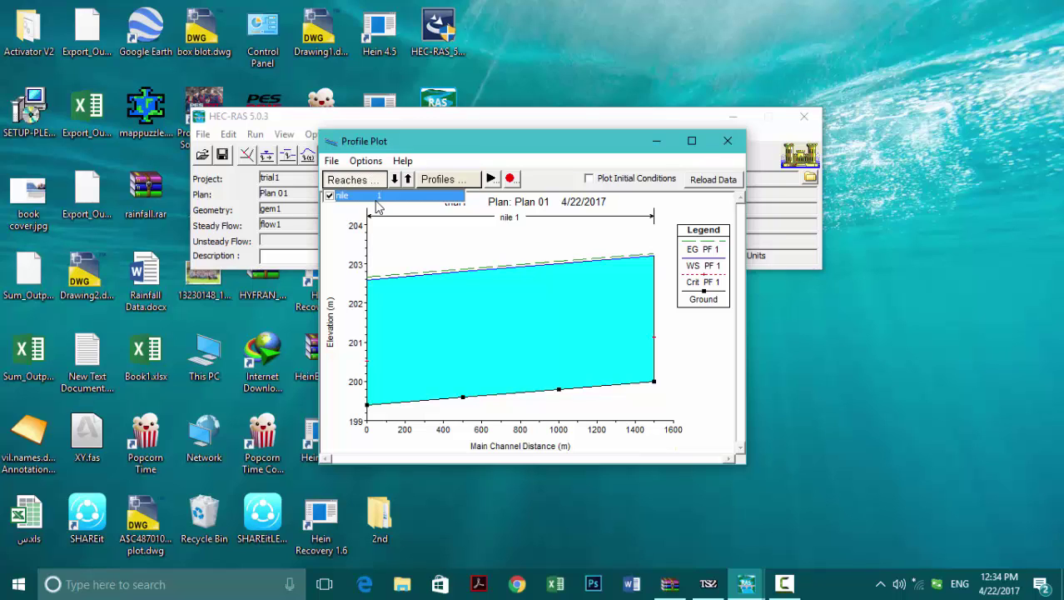
pyautogui.click(728, 140)
# Compare the channel velocities along the nile reach in the general profile plot and its table, then close it.
pyautogui.click(550, 155)
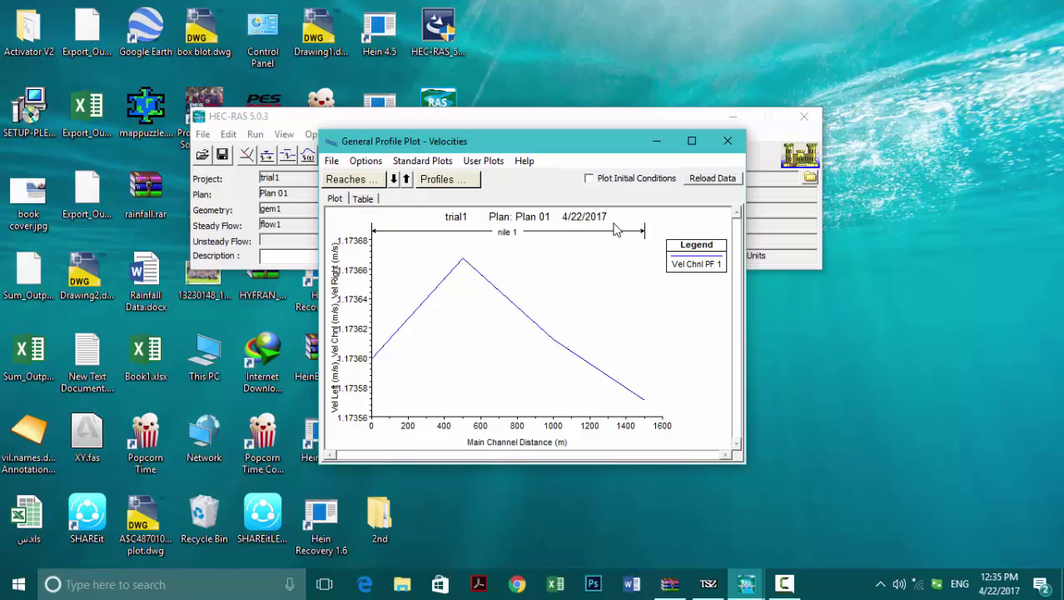
pyautogui.click(366, 161)
pyautogui.click(424, 163)
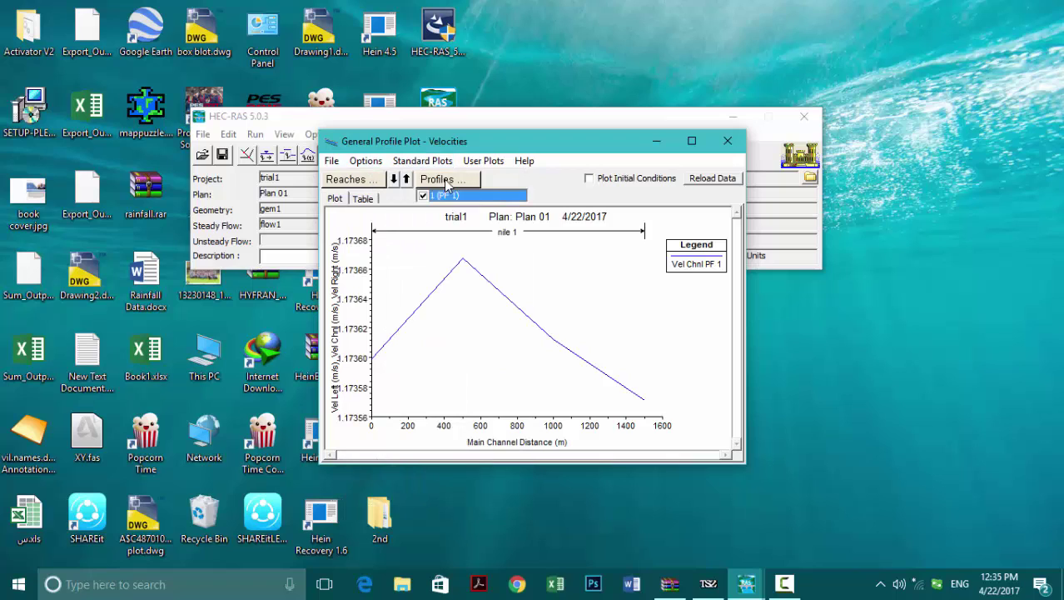
pyautogui.click(367, 200)
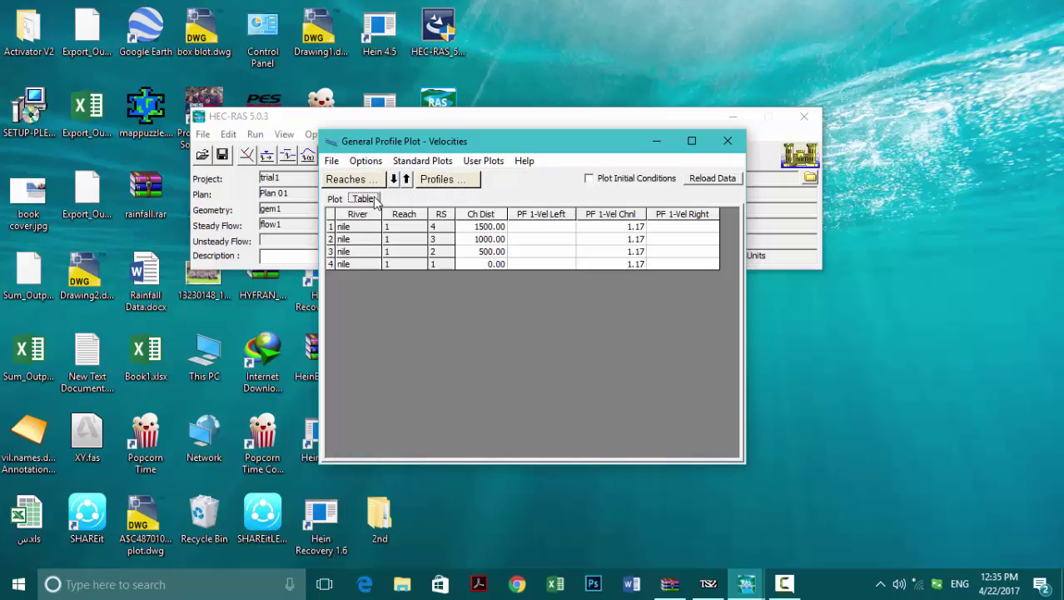
pyautogui.click(334, 200)
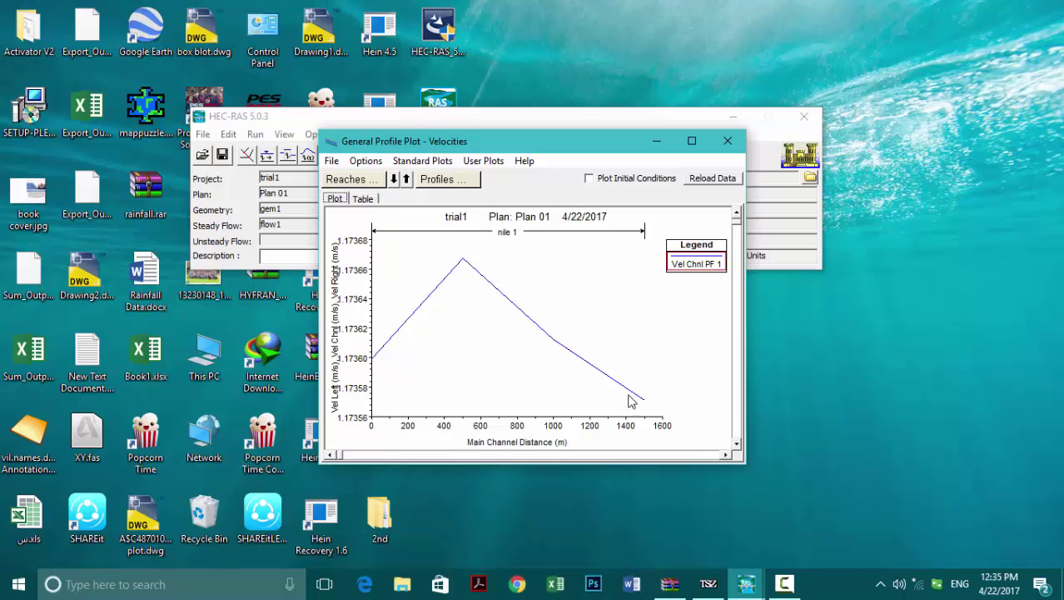
pyautogui.click(359, 200)
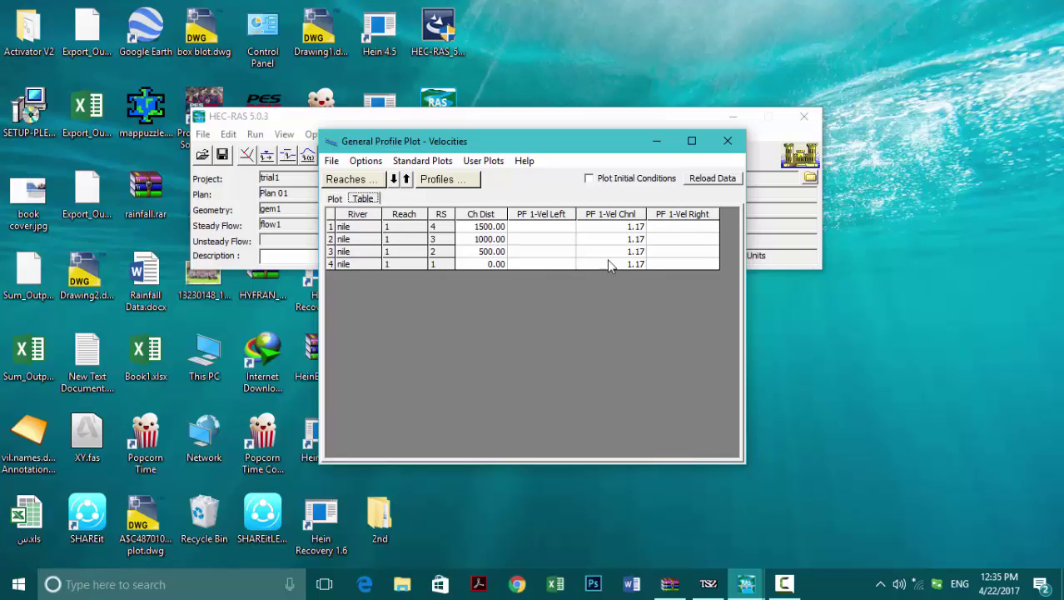
pyautogui.click(334, 200)
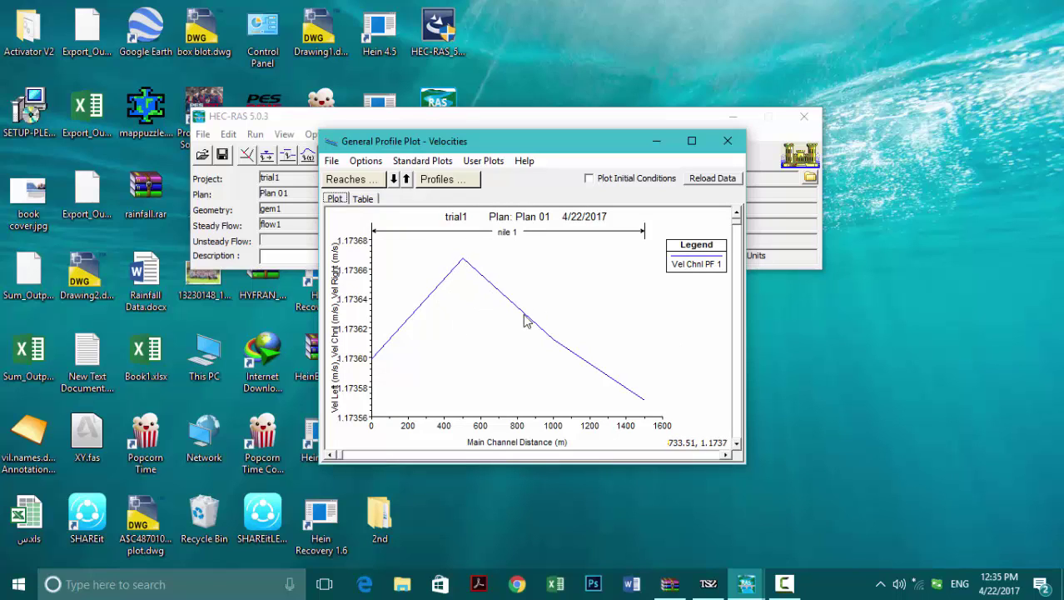
pyautogui.click(366, 199)
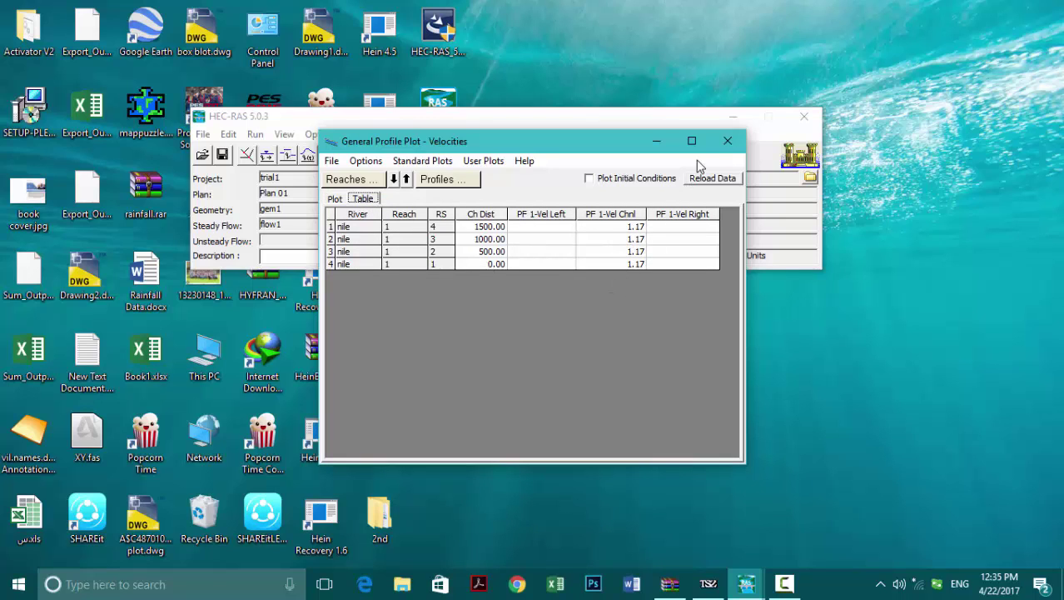
pyautogui.click(727, 141)
# Open the cross-section plot and browse the computed water levels at all river stations, finishing at river station 4.
pyautogui.click(508, 154)
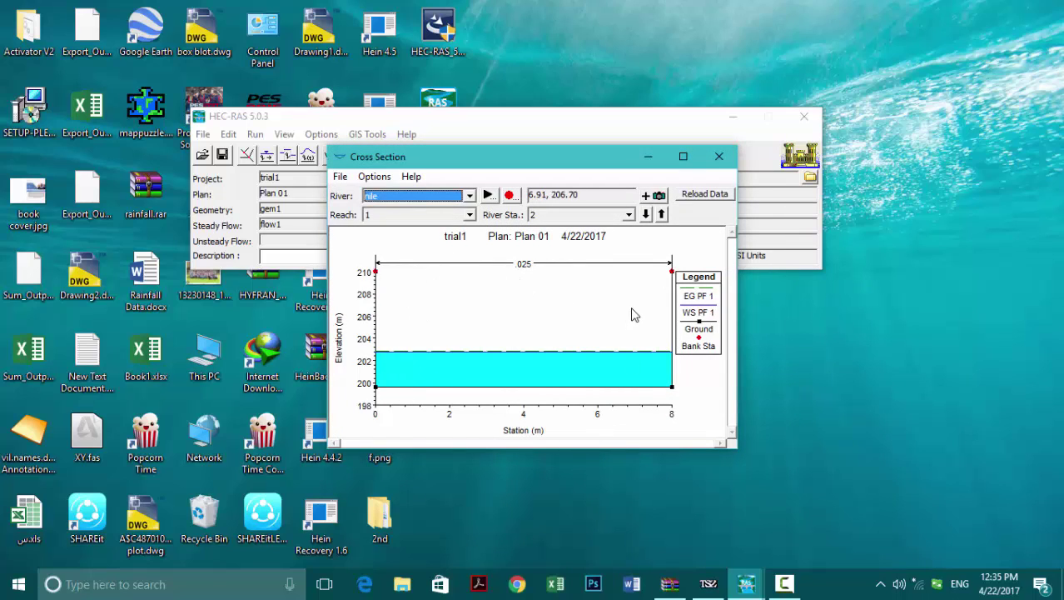
pyautogui.click(647, 214)
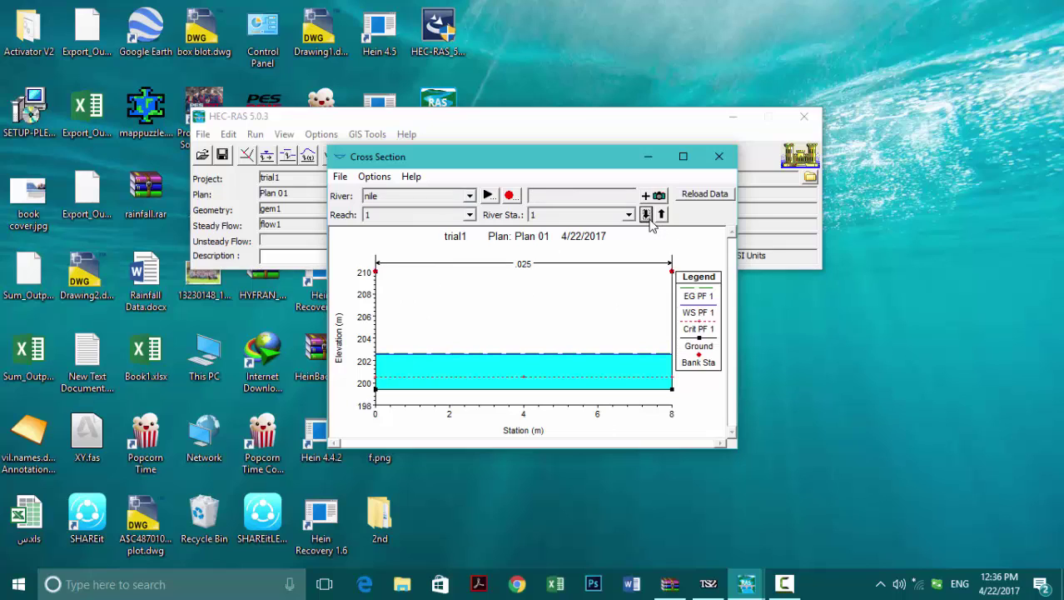
pyautogui.click(647, 217)
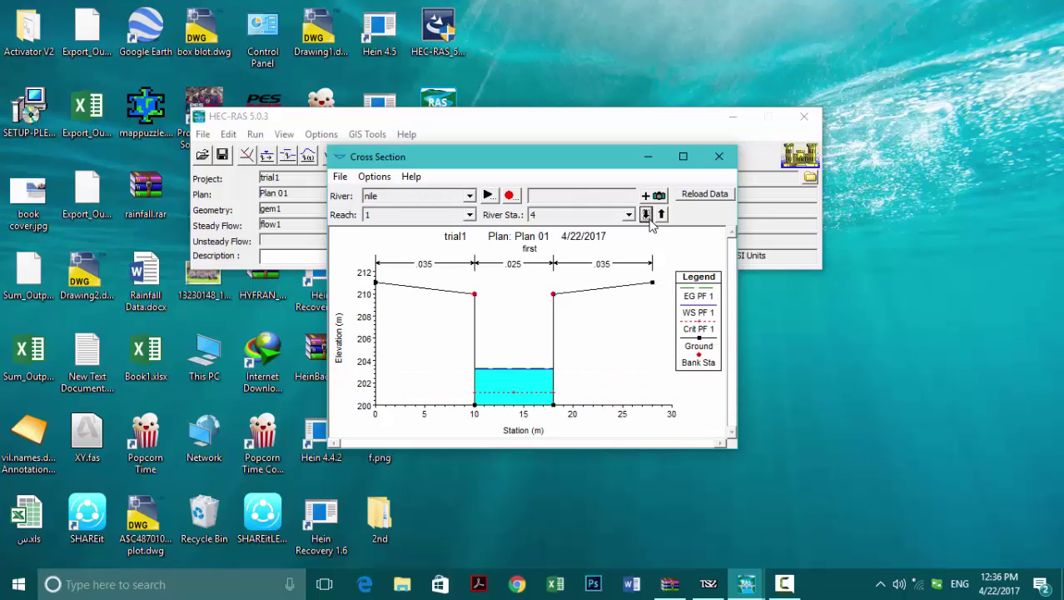
pyautogui.click(647, 215)
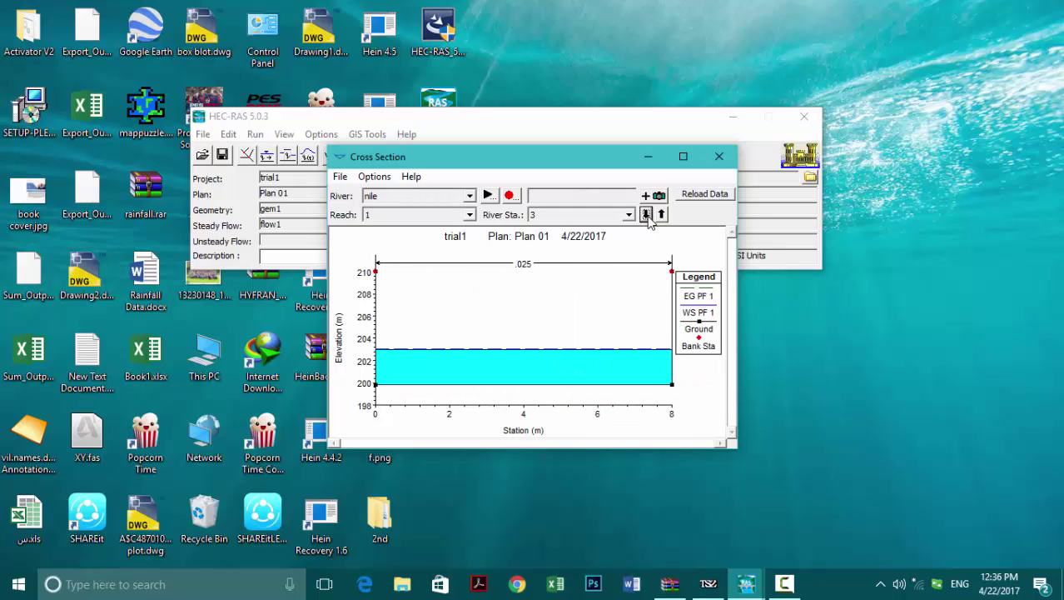
pyautogui.click(647, 215)
pyautogui.click(648, 215)
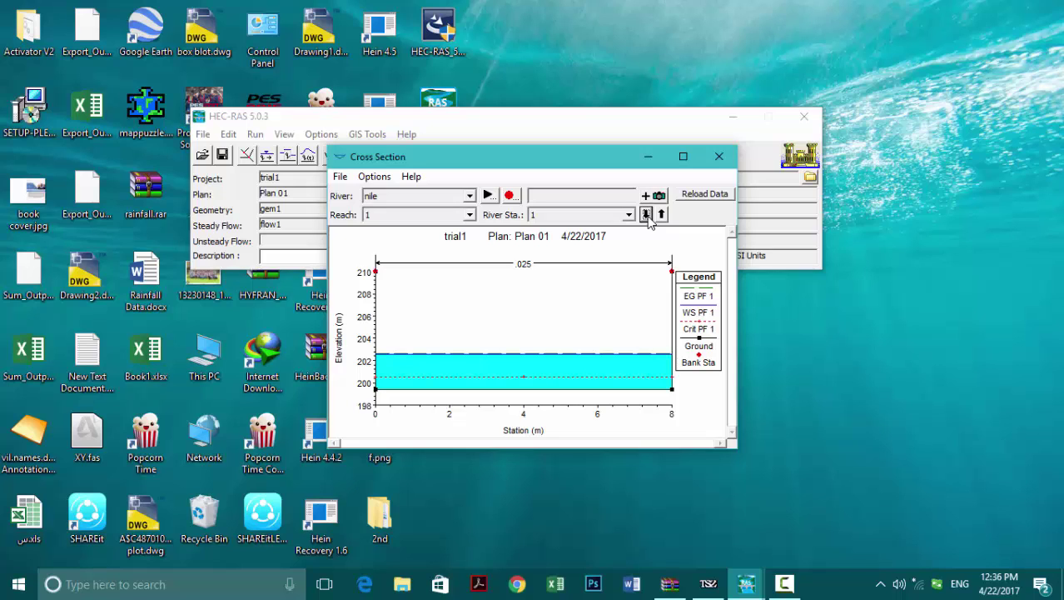
pyautogui.click(663, 215)
pyautogui.click(663, 215)
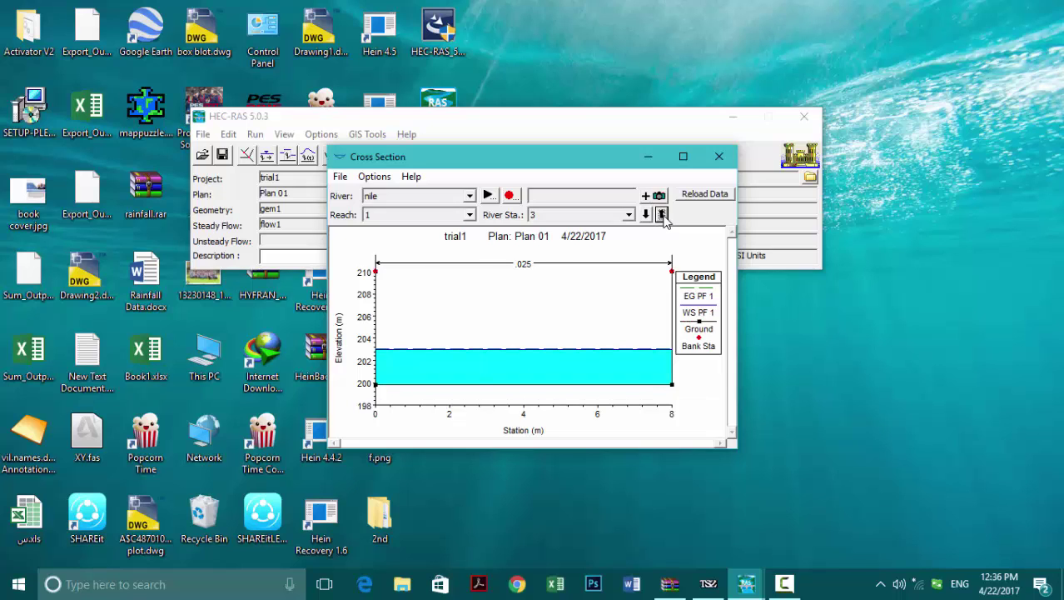
pyautogui.click(663, 215)
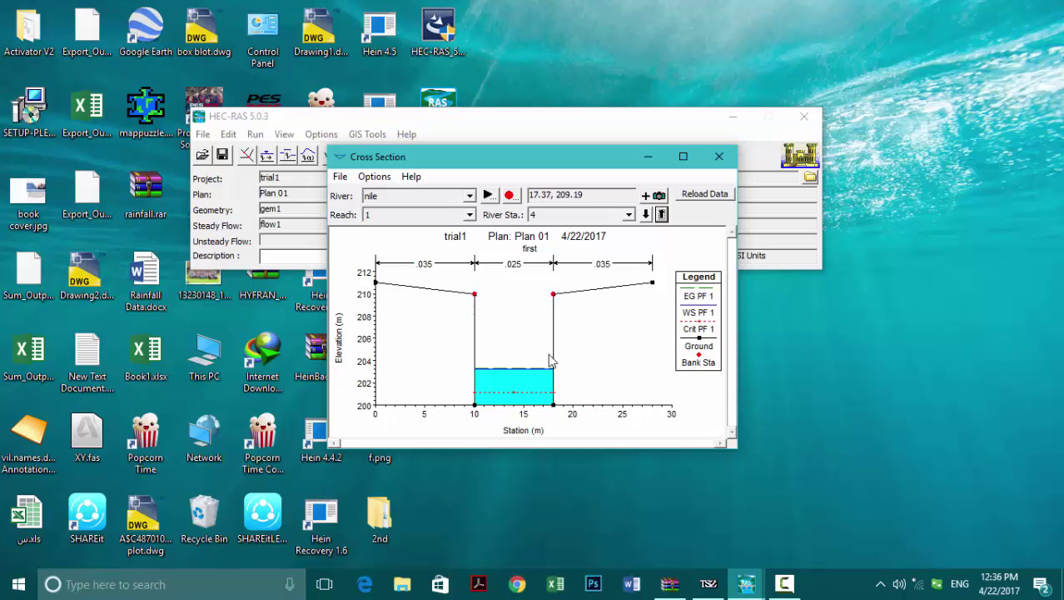
# Review the cross-section water levels again from river station 4 down to 1 and close the plot.
pyautogui.click(662, 214)
pyautogui.click(645, 214)
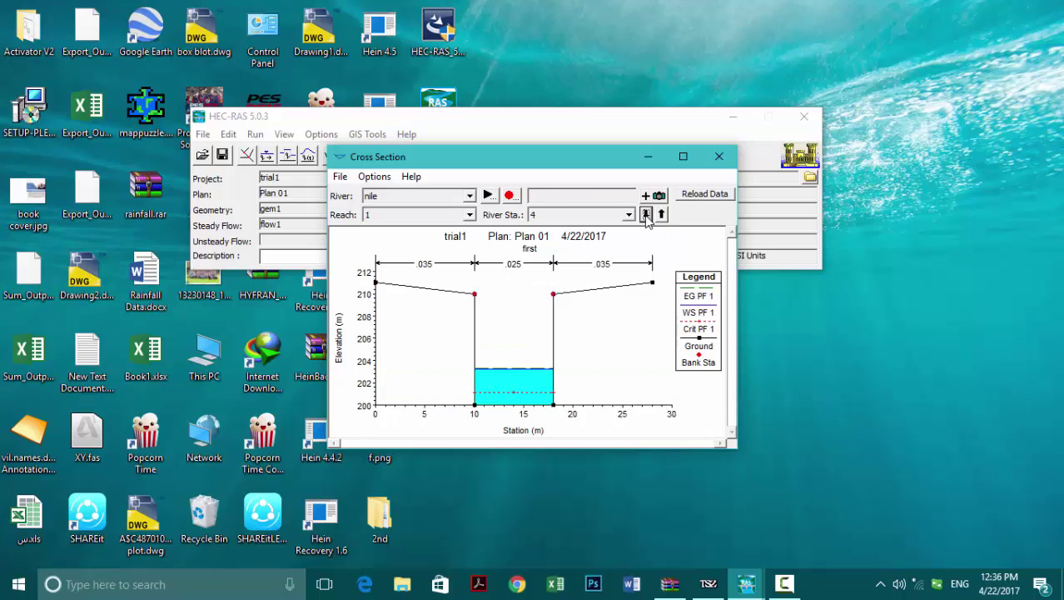
pyautogui.click(645, 214)
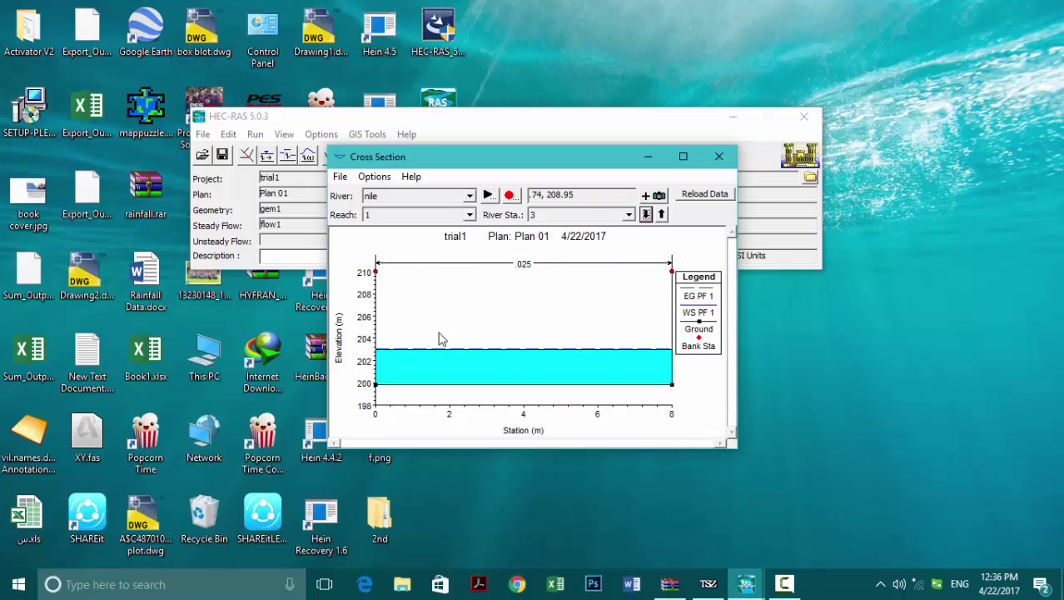
pyautogui.click(645, 214)
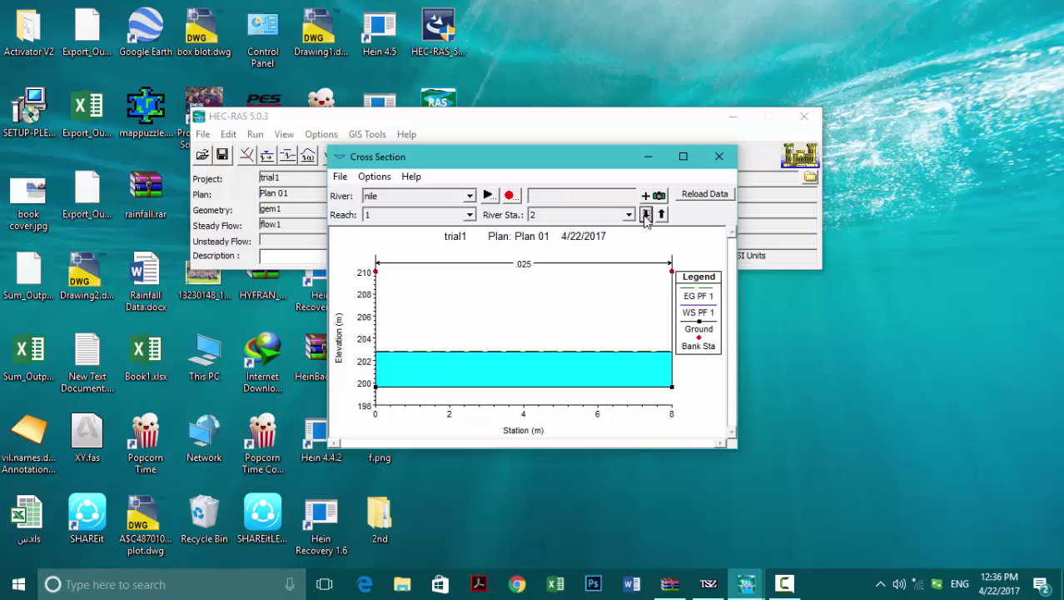
pyautogui.click(646, 214)
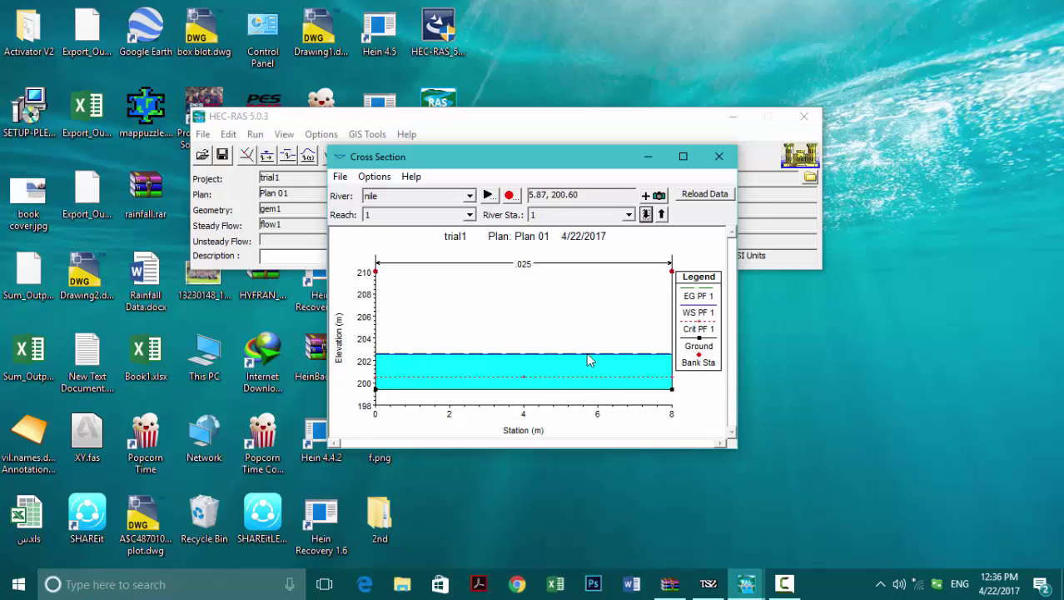
pyautogui.click(719, 158)
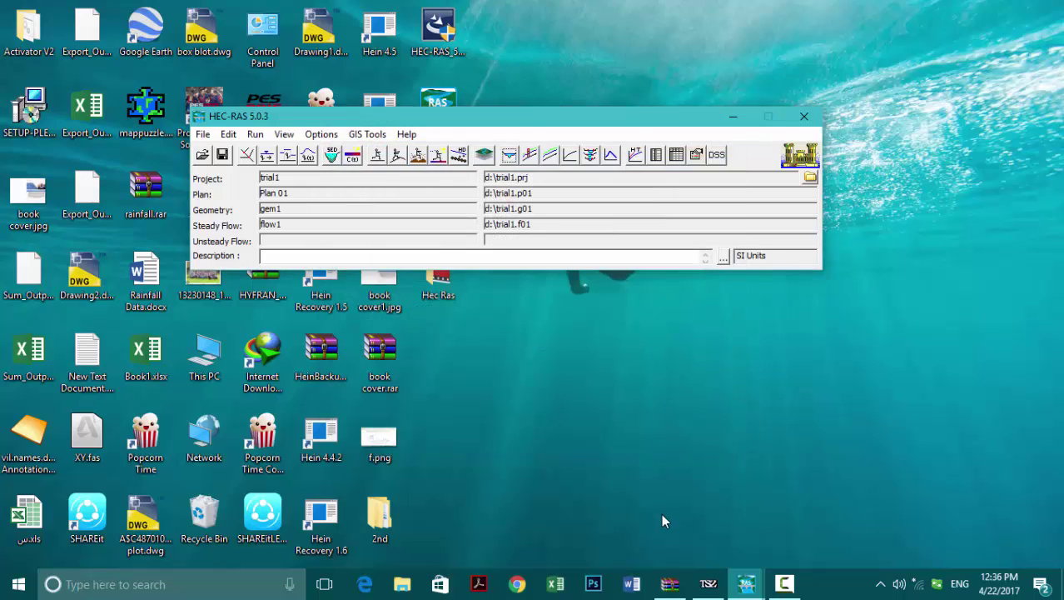